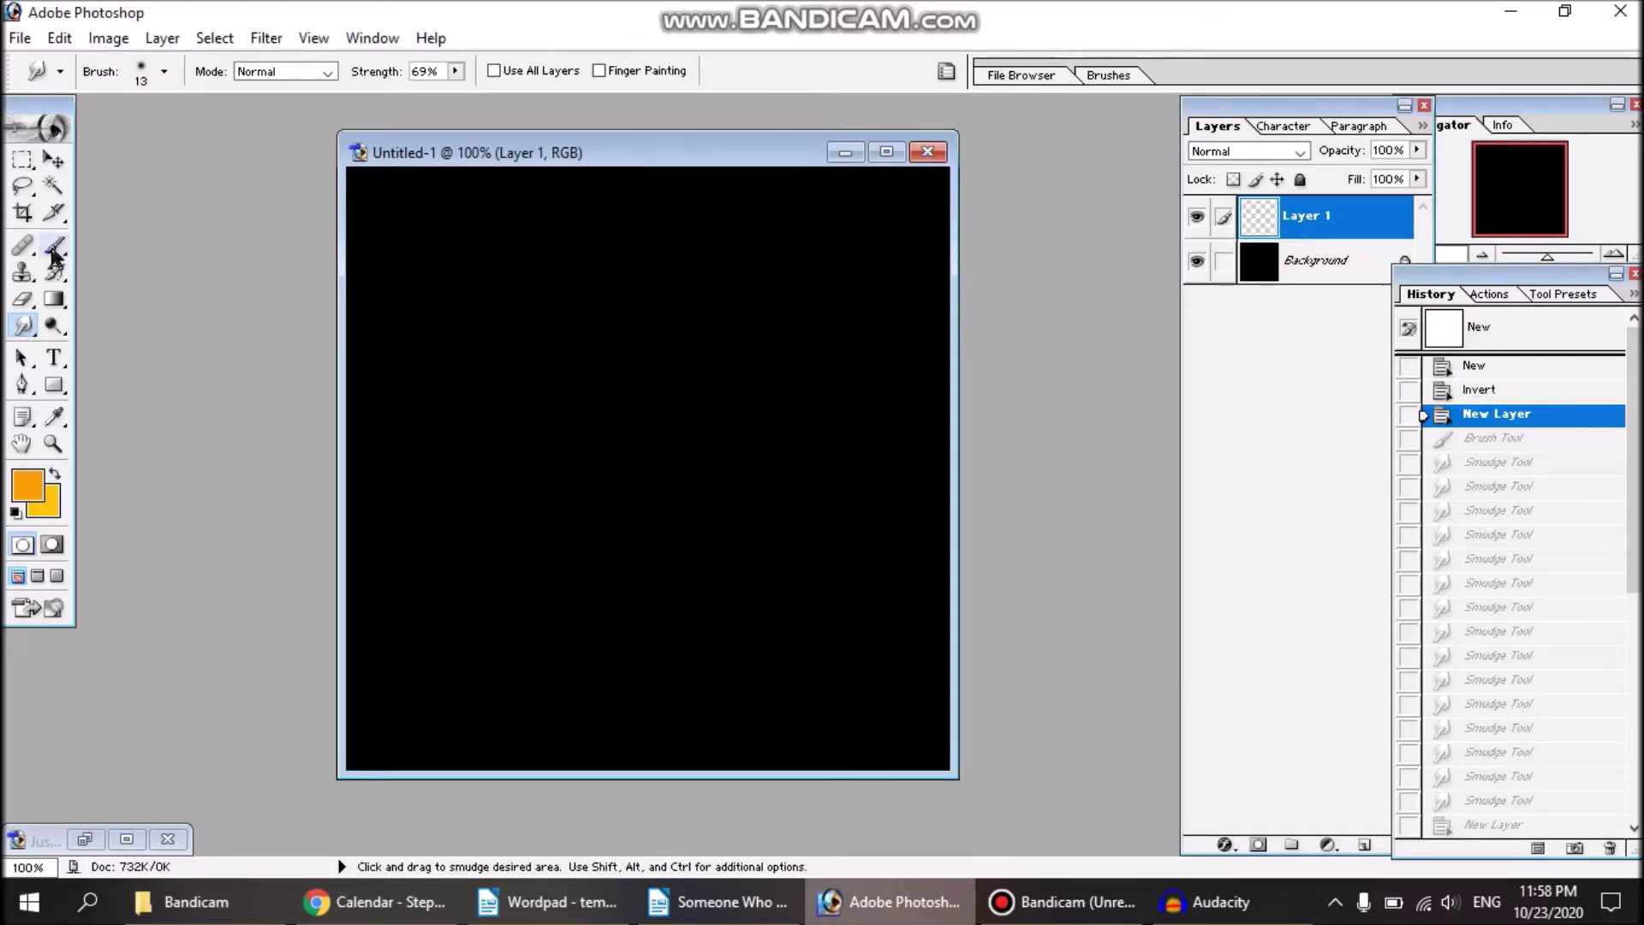
Step: Paint a thick orange stroke across the canvas centre with the 19 px hard round brush
{"action": "left_click", "coordinate": [143, 75]}
{"action": "left_click", "coordinate": [81, 250]}
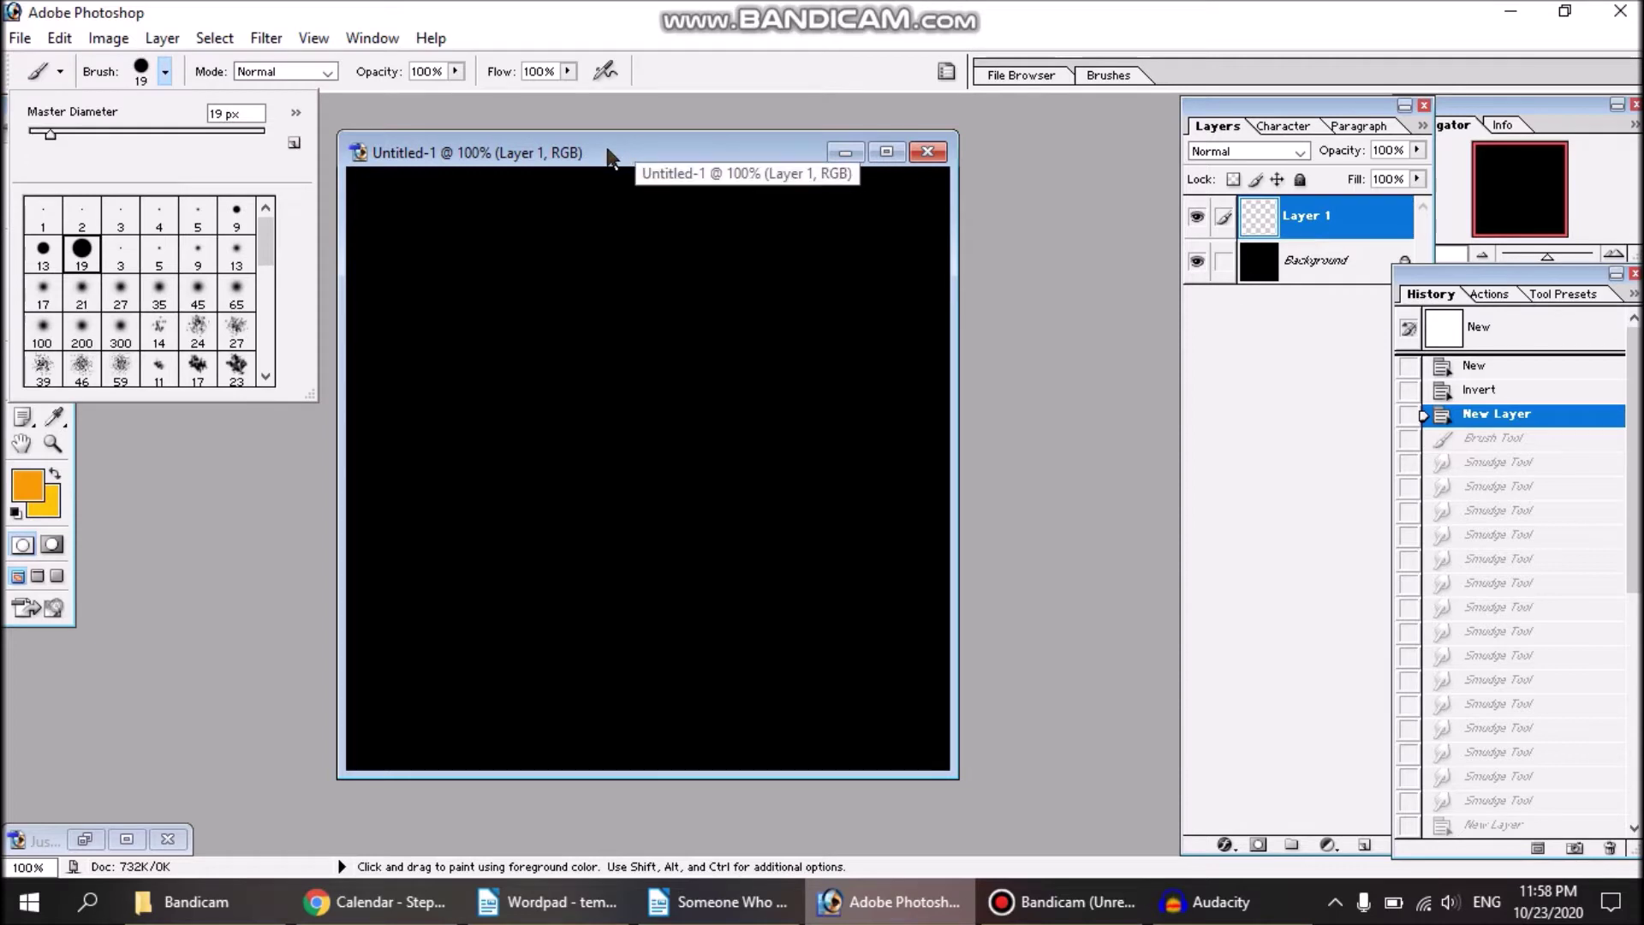
{"action": "left_click_drag", "start_coordinate": [610, 156], "coordinate": [654, 154]}
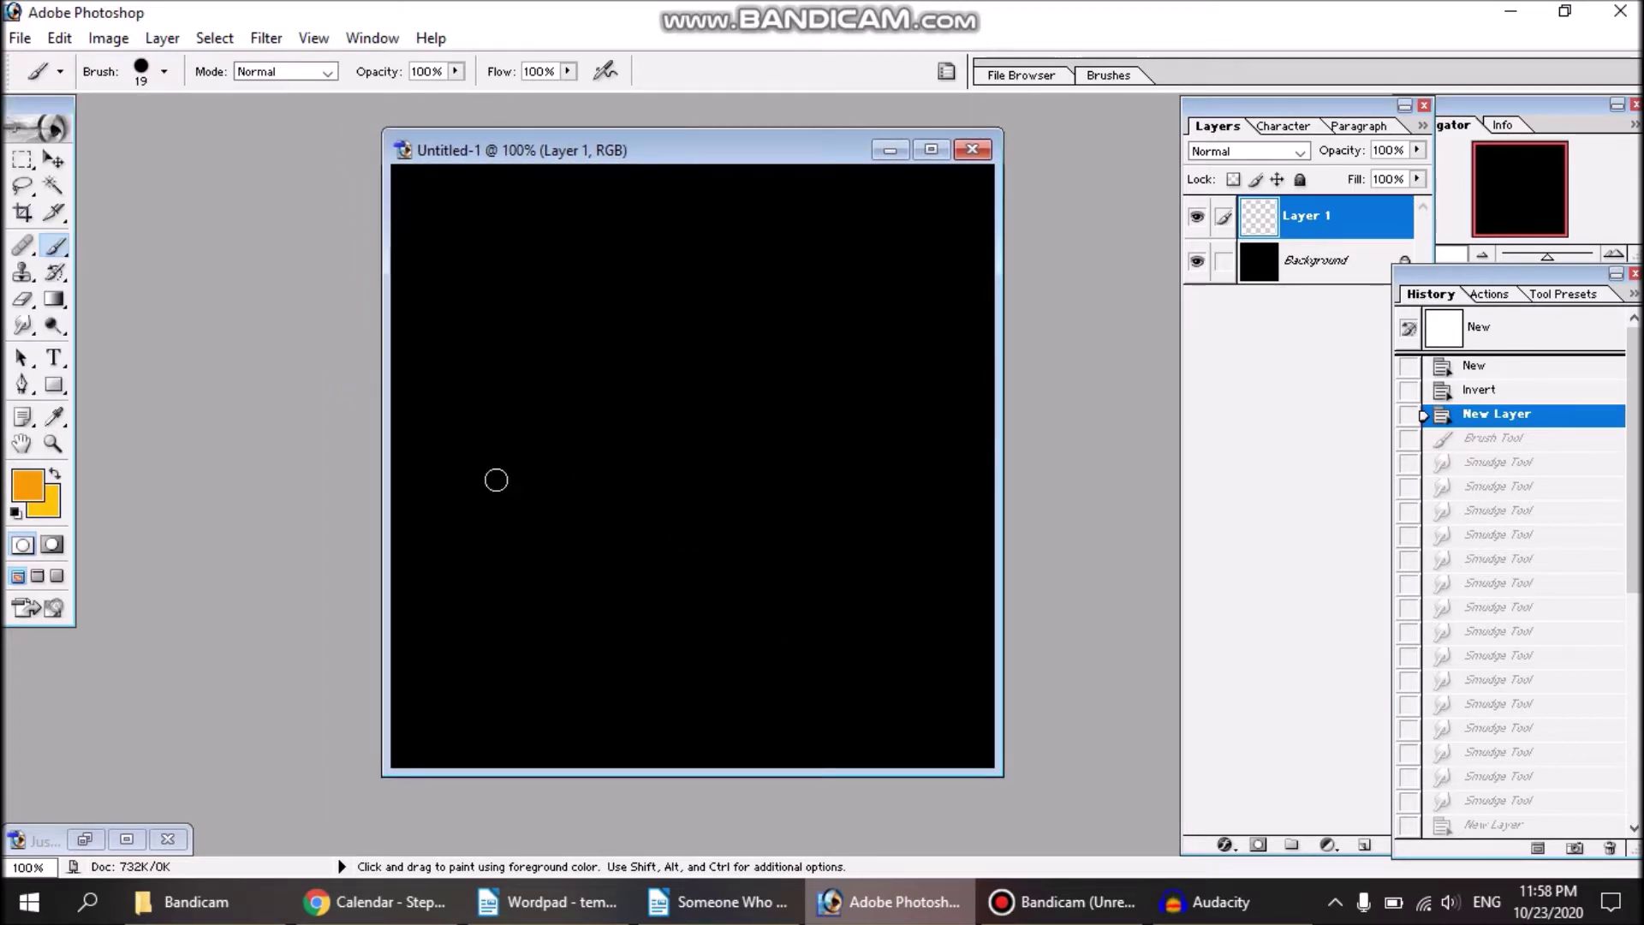
{"action": "left_click", "coordinate": [163, 72]}
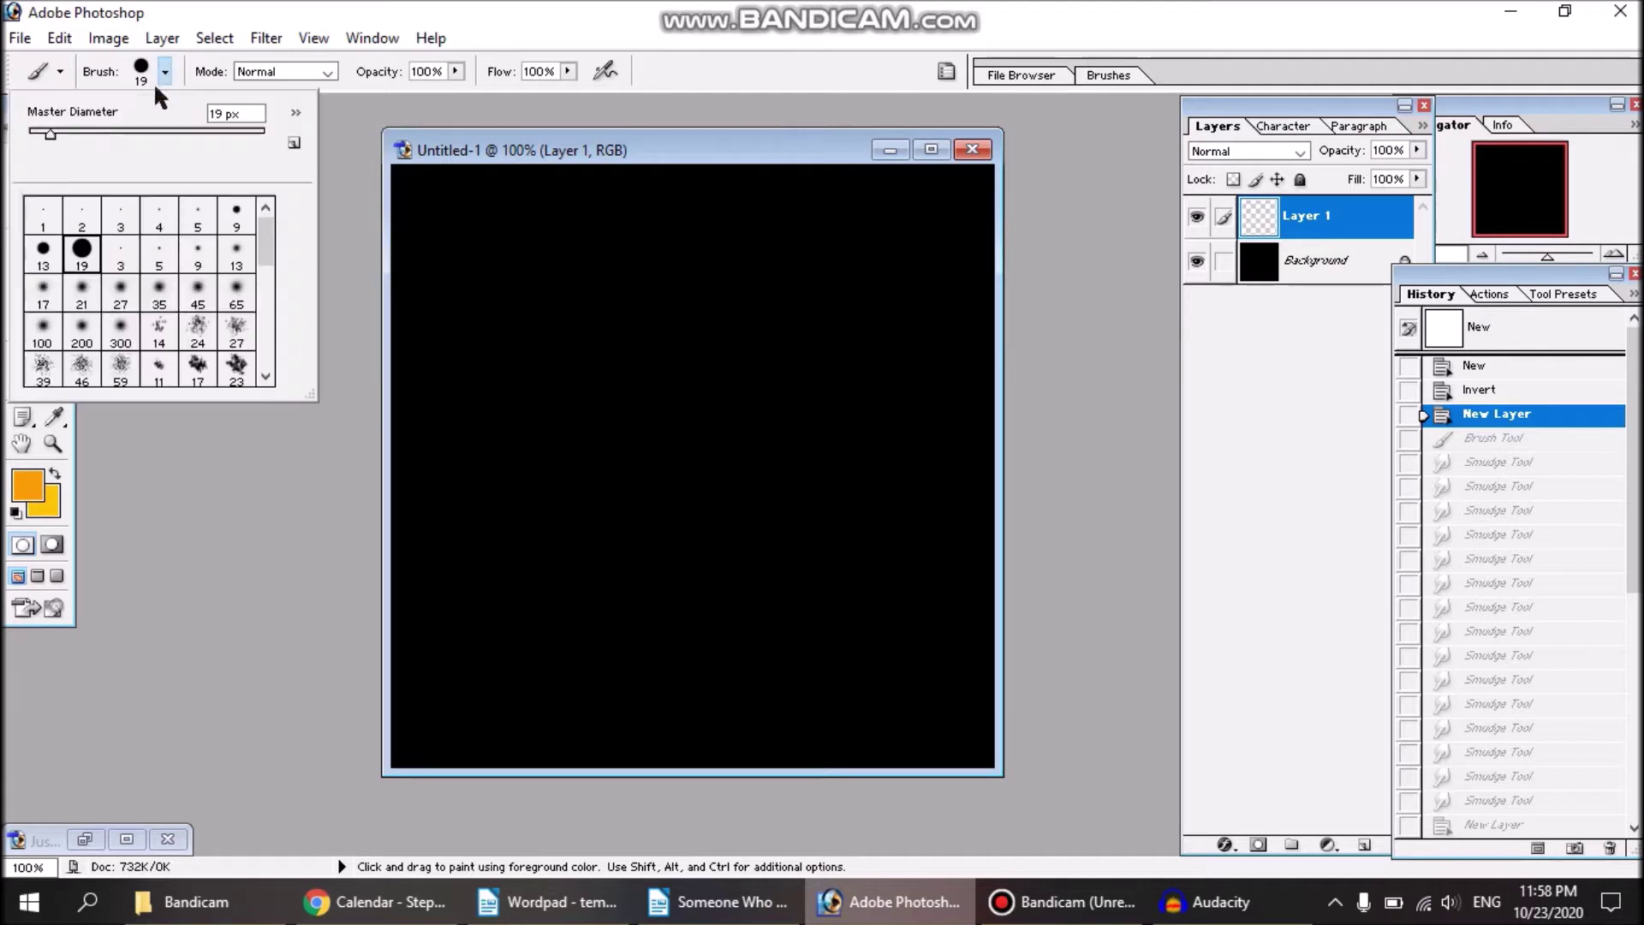
{"action": "left_click", "coordinate": [428, 147]}
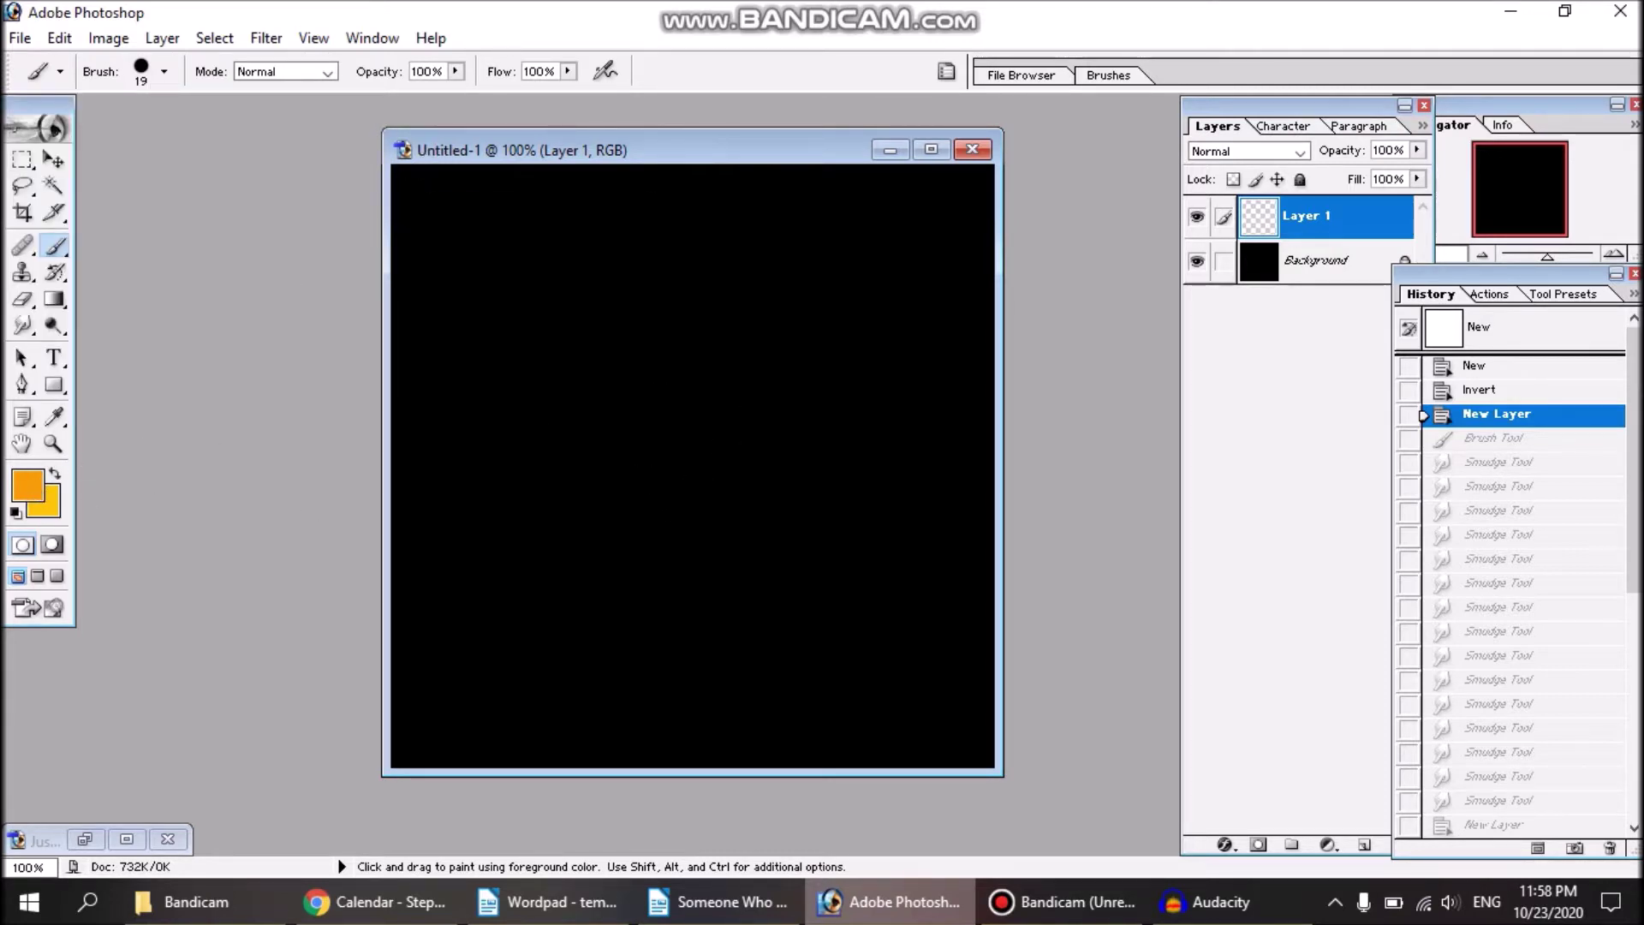
{"action": "mouse_move", "coordinate": [595, 473]}
{"action": "left_mouse_down"}
{"action": "mouse_move", "coordinate": [718, 466]}
{"action": "mouse_move", "coordinate": [590, 468]}
{"action": "mouse_move", "coordinate": [714, 460]}
{"action": "left_mouse_up"}
Step: Switch to the Smudge Tool with a 17 px brush
{"action": "left_click", "coordinate": [23, 325]}
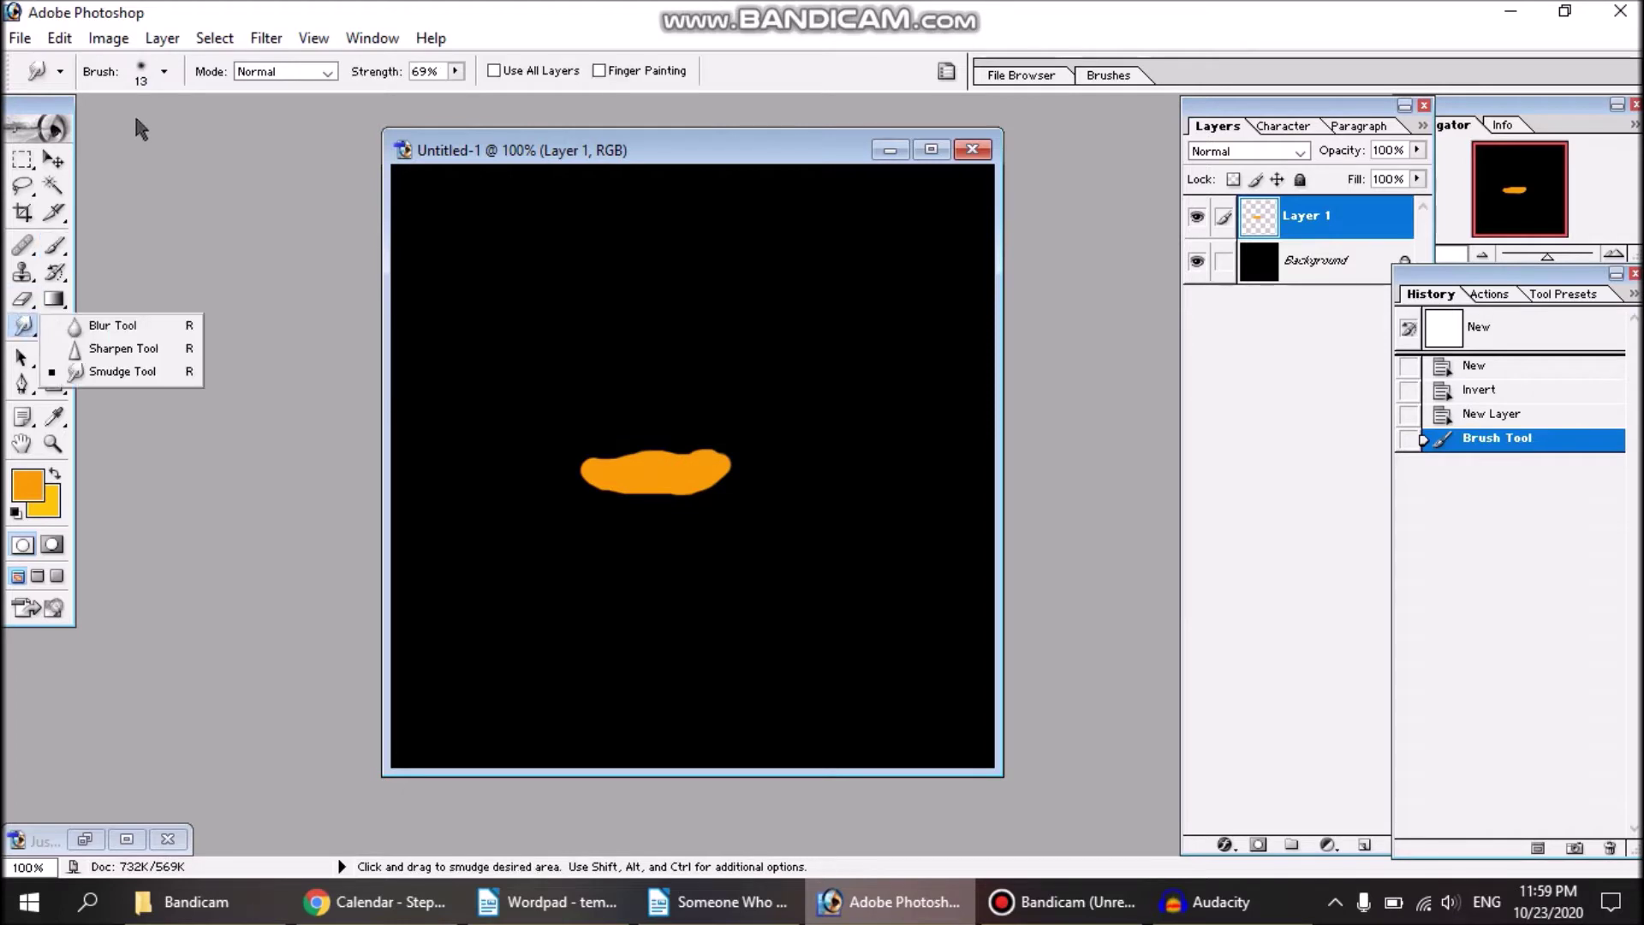
{"action": "left_click", "coordinate": [102, 370]}
{"action": "left_click", "coordinate": [143, 86]}
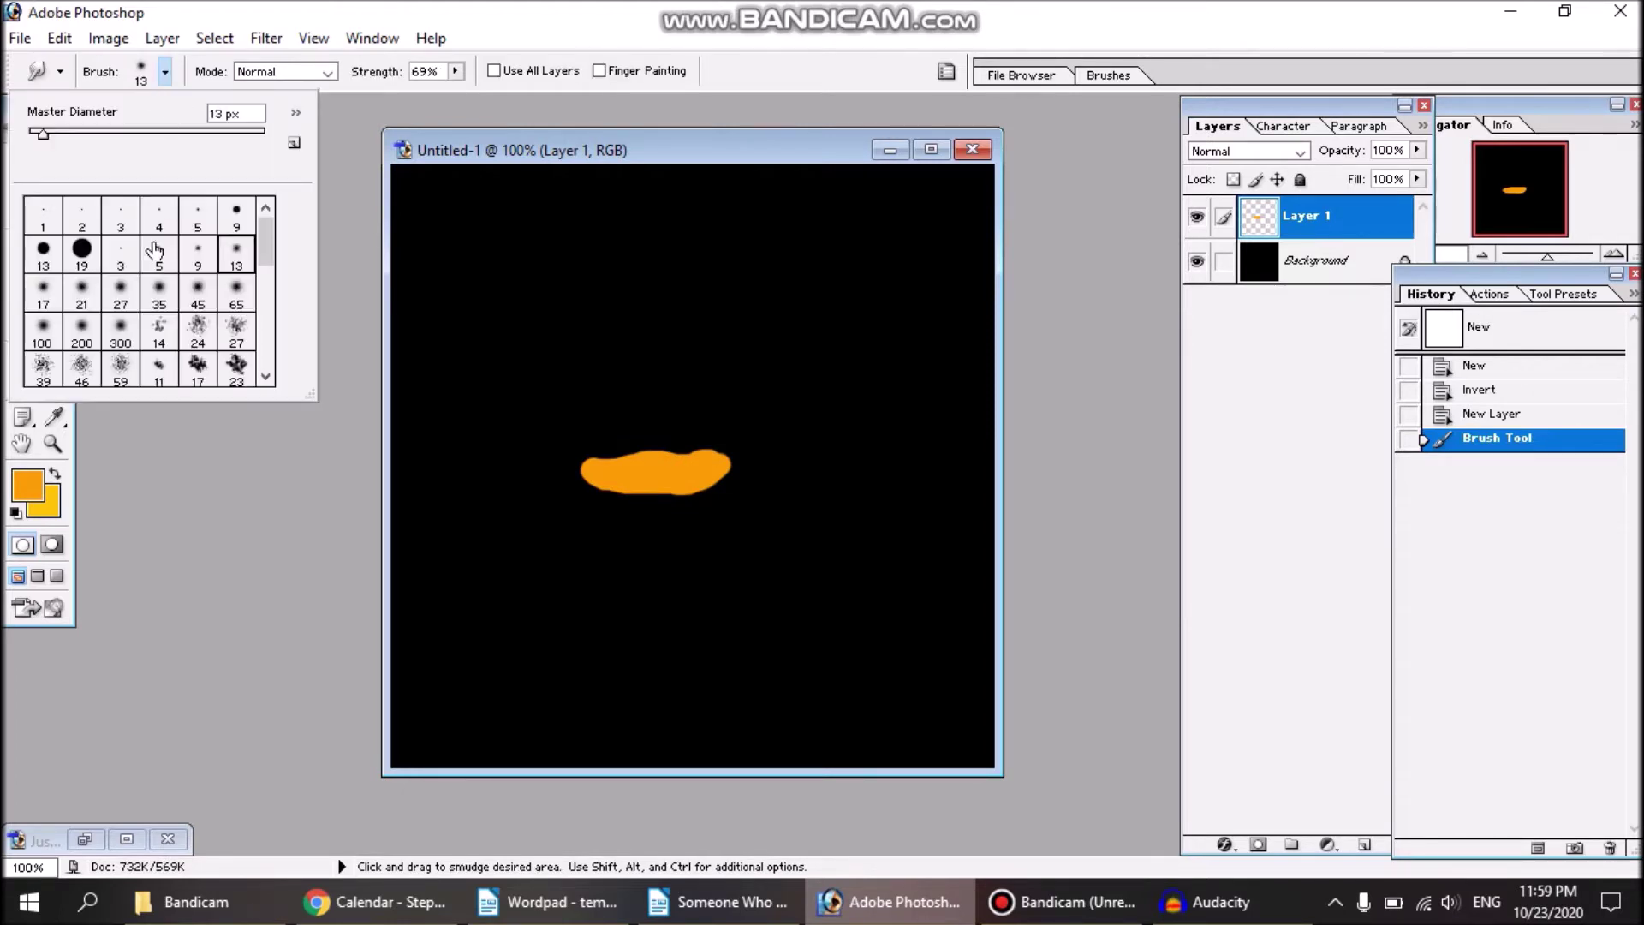
{"action": "left_click", "coordinate": [42, 293]}
{"action": "left_click", "coordinate": [341, 4]}
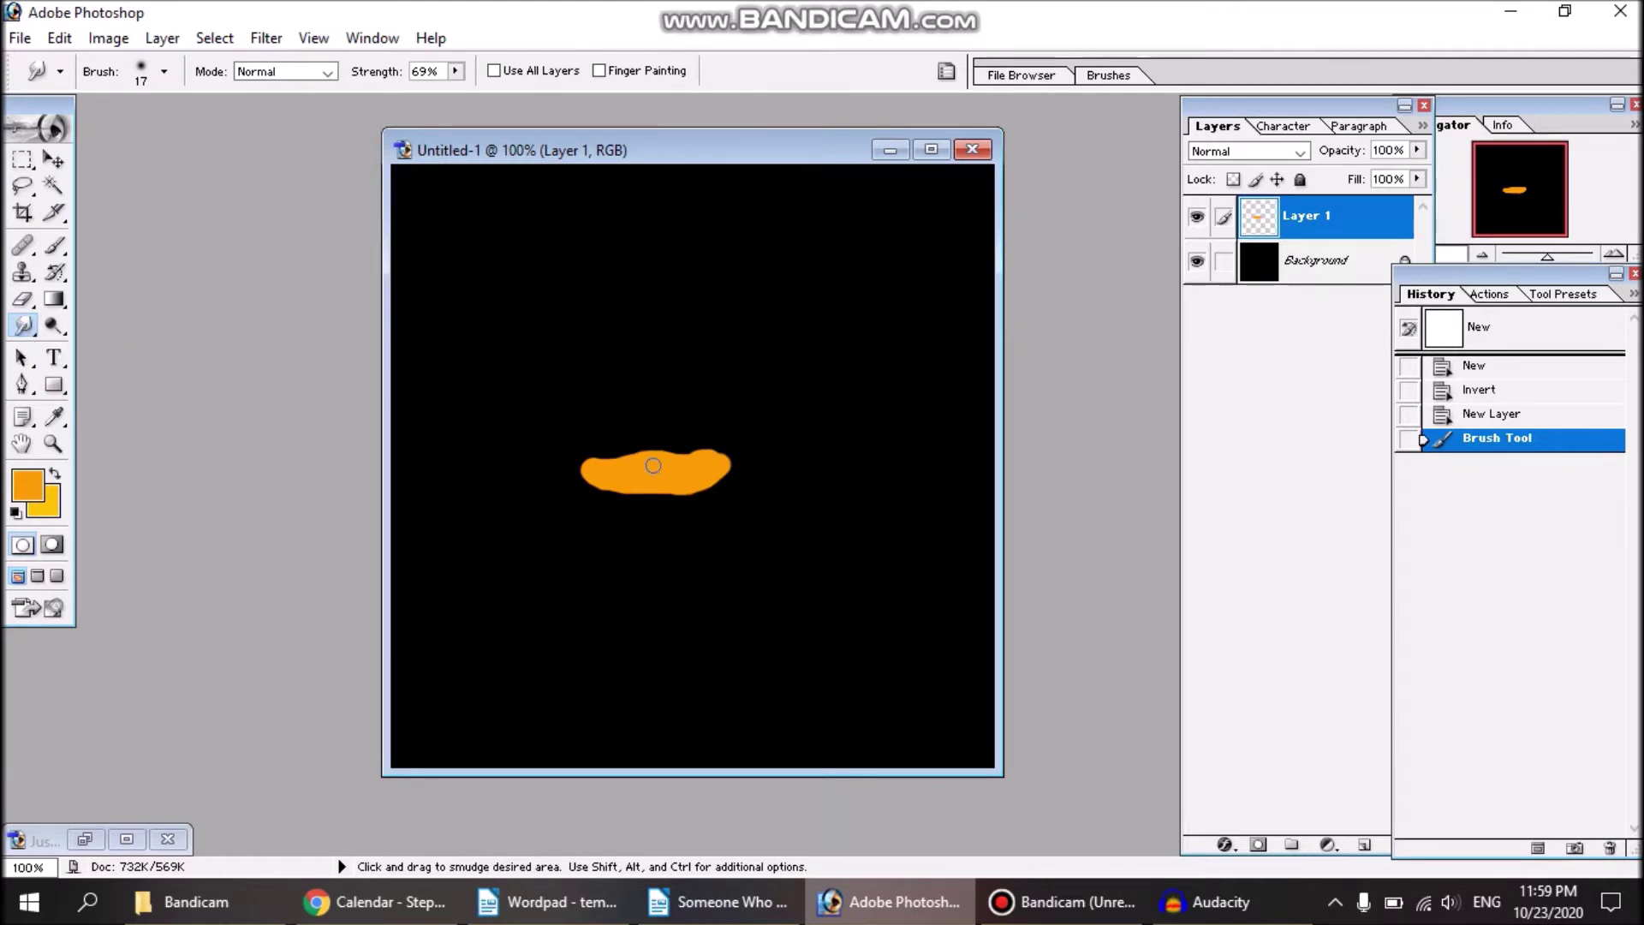
Step: Smudge the blob's top upward into several flame spikes, then swap colours to make yellow the foreground
{"action": "left_click_drag", "start_coordinate": [653, 465], "coordinate": [631, 397]}
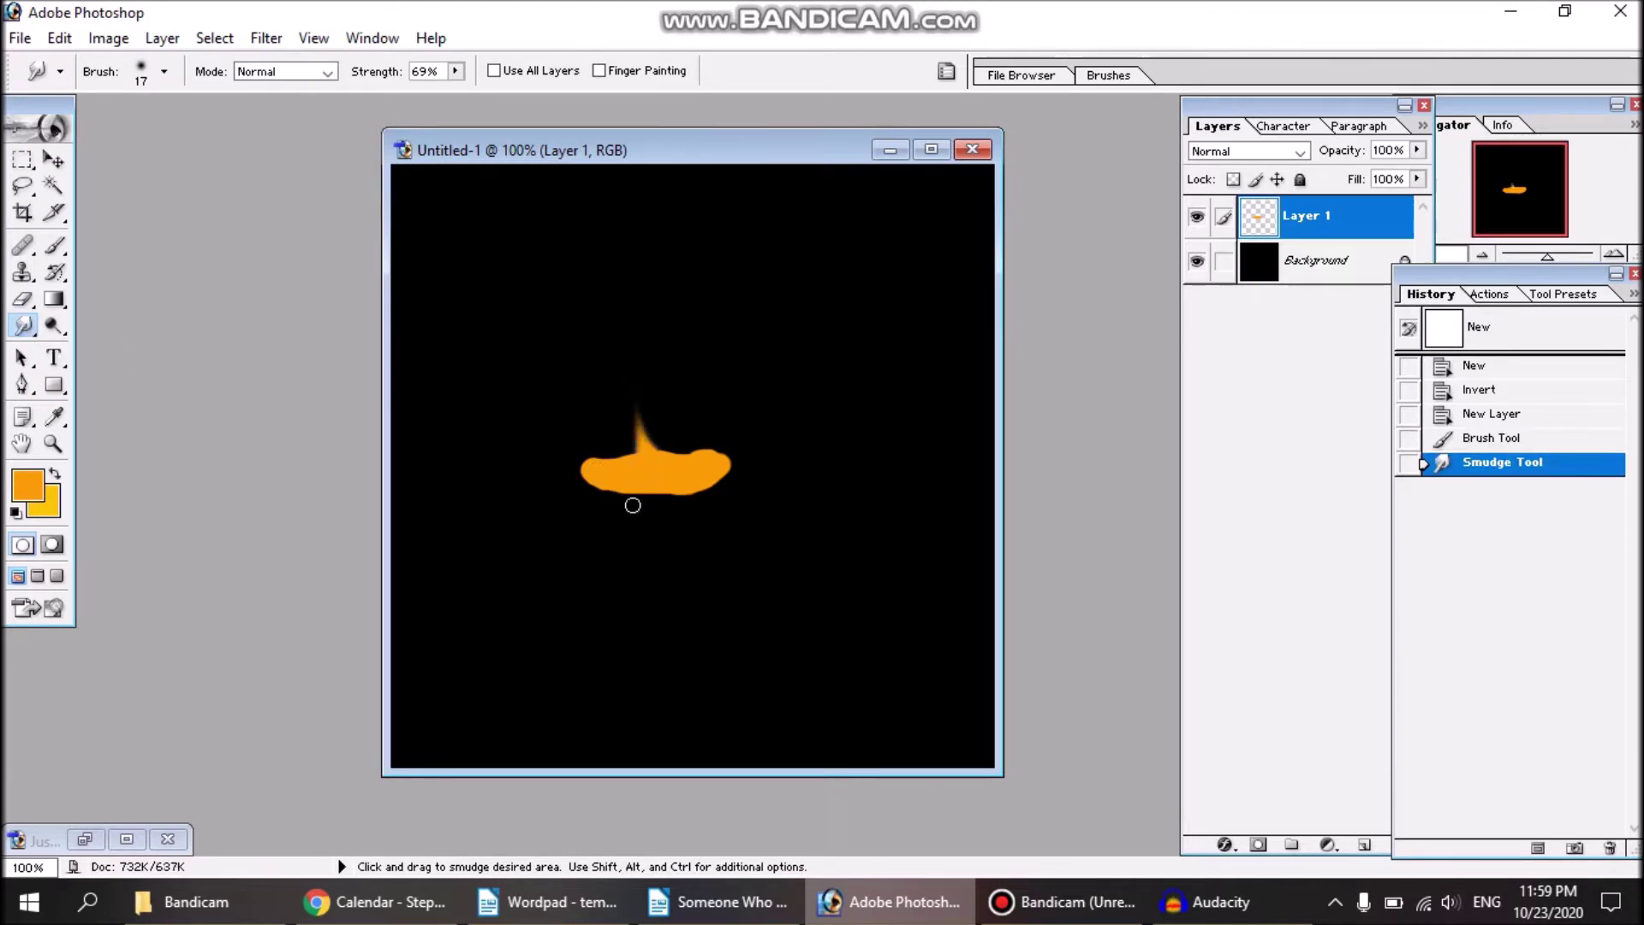
{"action": "mouse_move", "coordinate": [636, 495]}
{"action": "left_mouse_down"}
{"action": "mouse_move", "coordinate": [606, 494]}
{"action": "mouse_move", "coordinate": [566, 431]}
{"action": "mouse_move", "coordinate": [576, 416]}
{"action": "left_mouse_up"}
{"action": "mouse_move", "coordinate": [595, 471]}
{"action": "left_mouse_down"}
{"action": "mouse_move", "coordinate": [582, 419]}
{"action": "mouse_move", "coordinate": [597, 372]}
{"action": "left_mouse_up"}
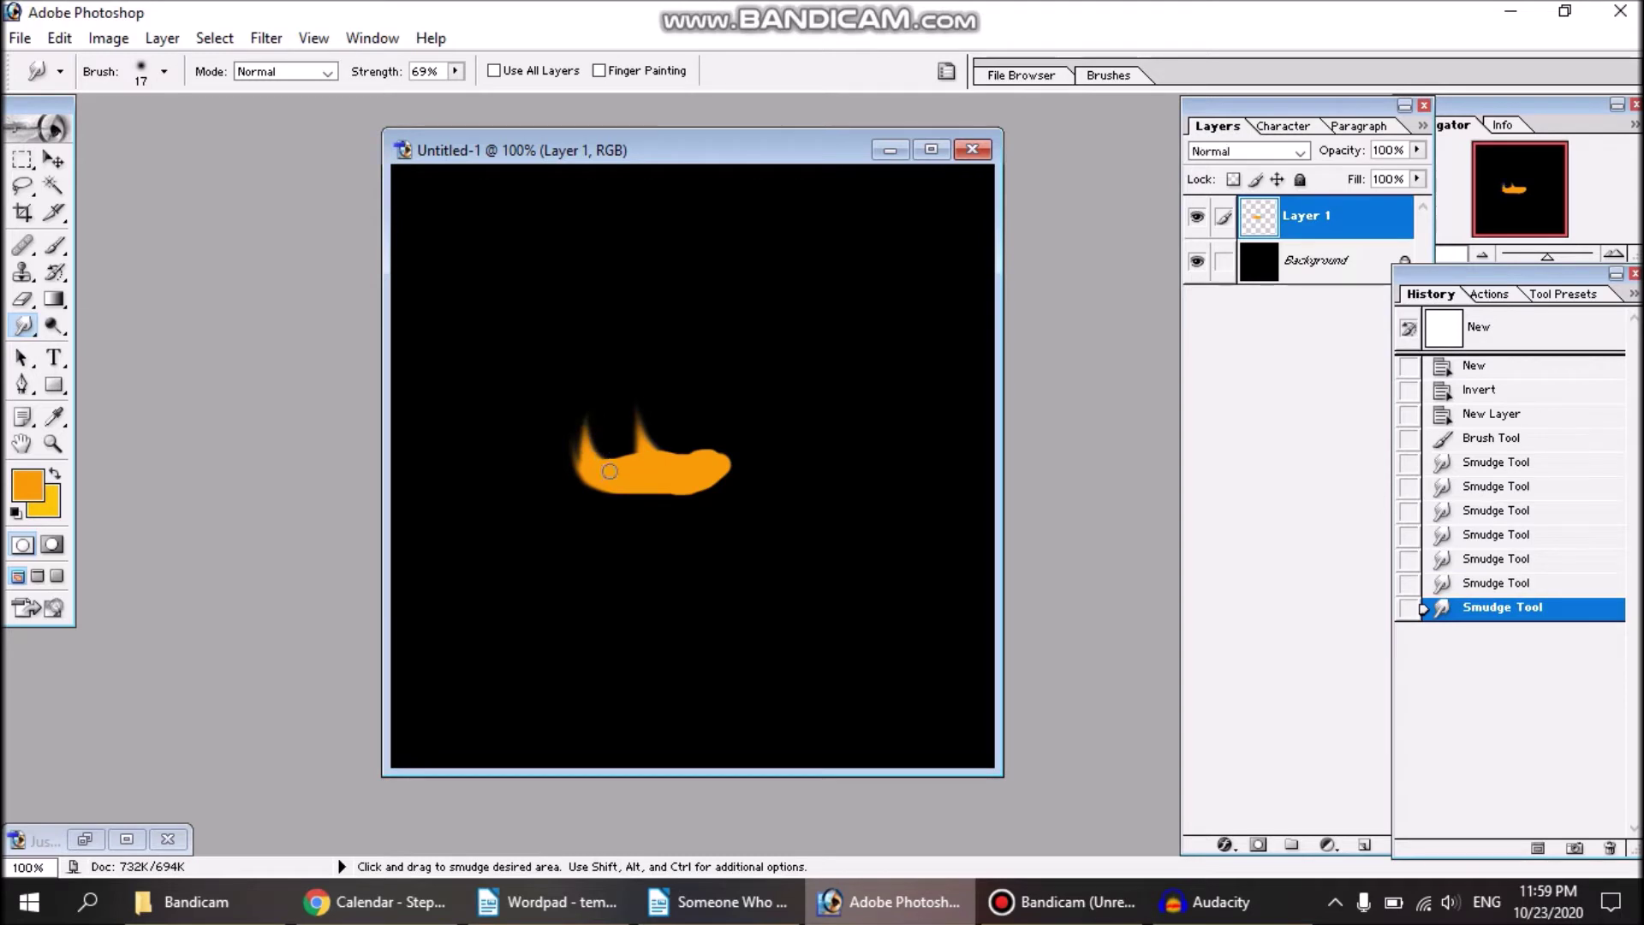
{"action": "mouse_move", "coordinate": [610, 470]}
{"action": "left_mouse_down"}
{"action": "mouse_move", "coordinate": [626, 418]}
{"action": "mouse_move", "coordinate": [624, 459]}
{"action": "mouse_move", "coordinate": [627, 376]}
{"action": "left_mouse_up"}
{"action": "mouse_move", "coordinate": [660, 457]}
{"action": "left_mouse_down"}
{"action": "mouse_move", "coordinate": [663, 379]}
{"action": "mouse_move", "coordinate": [663, 461]}
{"action": "mouse_move", "coordinate": [689, 416]}
{"action": "left_mouse_up"}
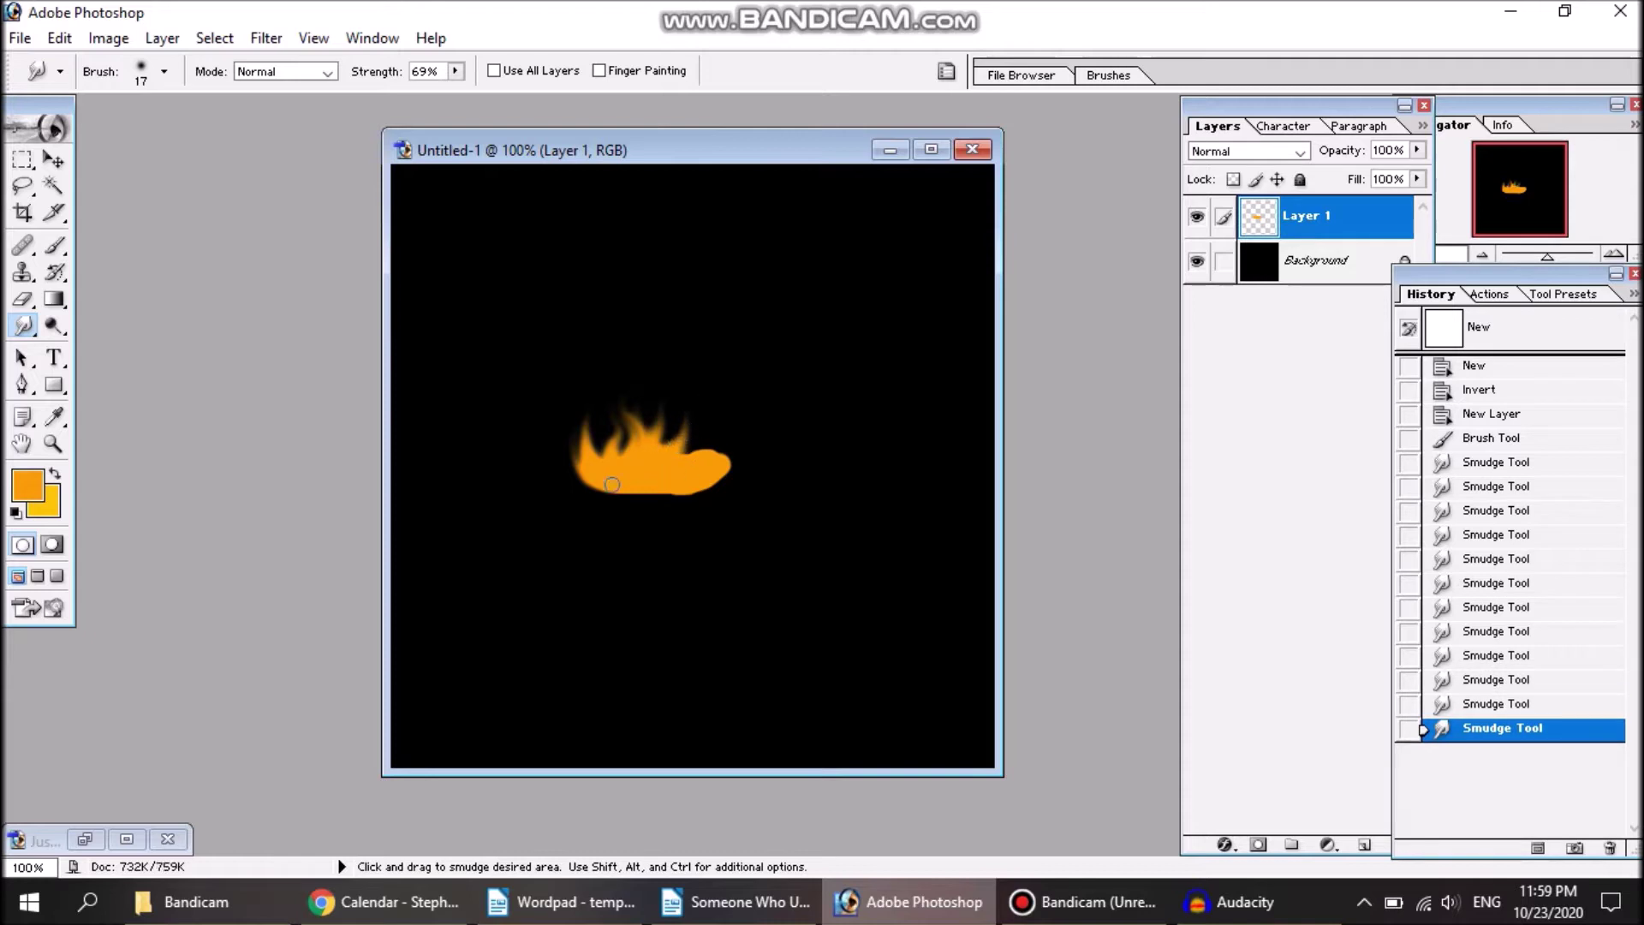
{"action": "mouse_move", "coordinate": [627, 491]}
{"action": "left_mouse_down"}
{"action": "mouse_move", "coordinate": [708, 482]}
{"action": "mouse_move", "coordinate": [738, 409]}
{"action": "left_mouse_up"}
{"action": "left_click_drag", "start_coordinate": [723, 467], "coordinate": [723, 407]}
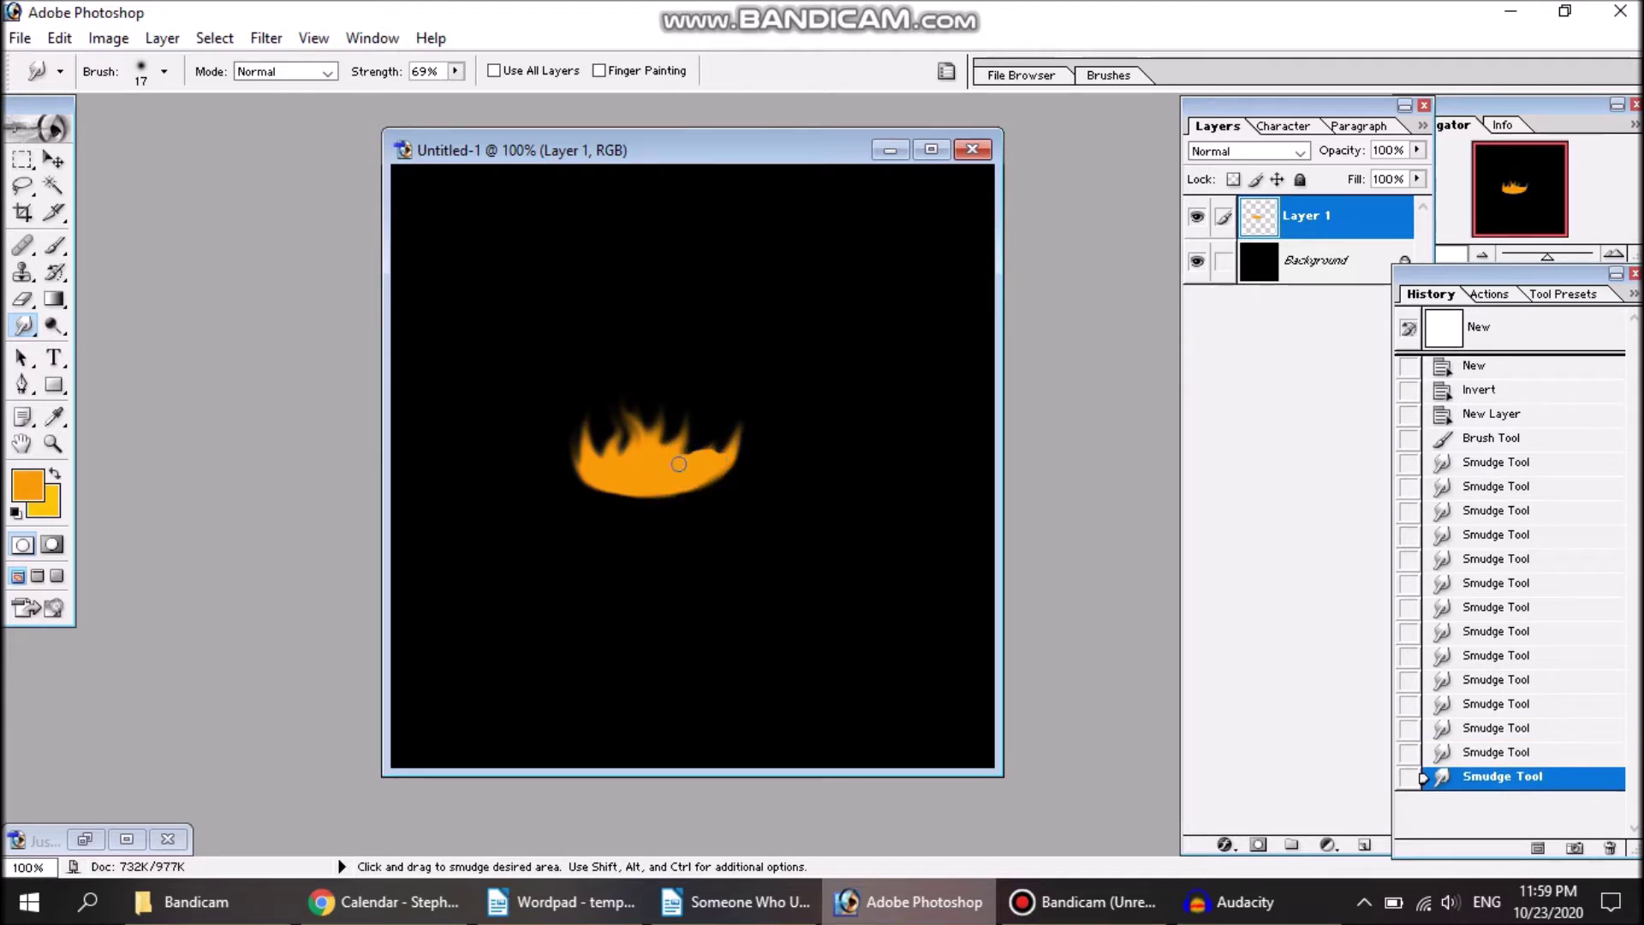
{"action": "mouse_move", "coordinate": [678, 464]}
{"action": "left_mouse_down"}
{"action": "mouse_move", "coordinate": [703, 396]}
{"action": "mouse_move", "coordinate": [713, 438]}
{"action": "mouse_move", "coordinate": [719, 425]}
{"action": "left_mouse_up"}
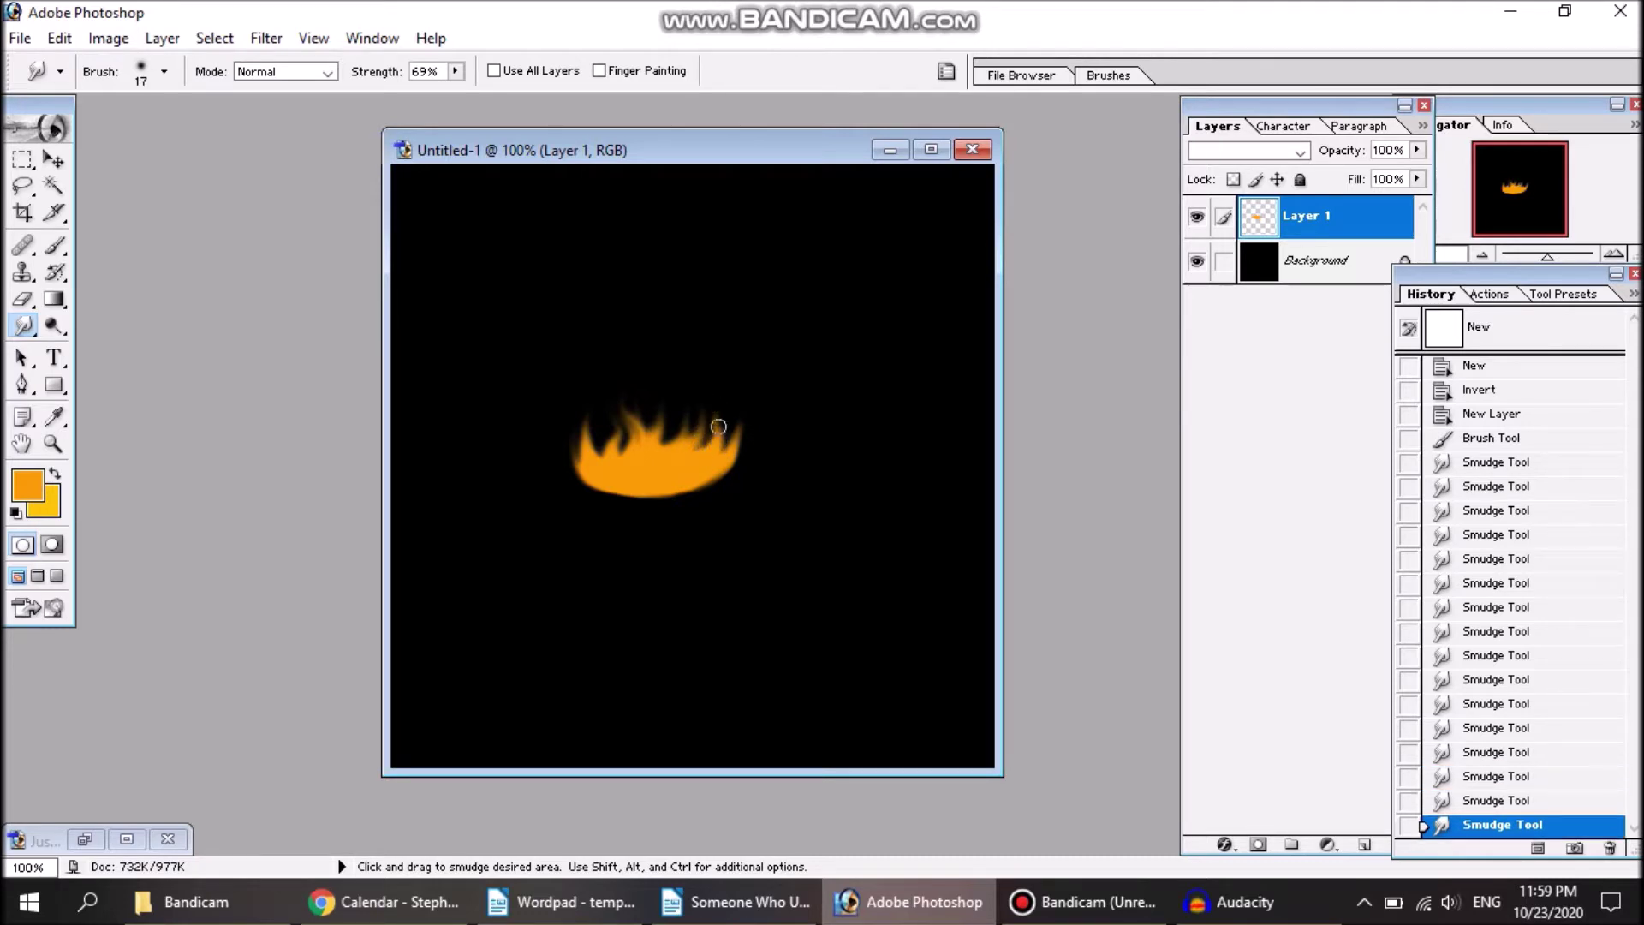
{"action": "left_click", "coordinate": [56, 476]}
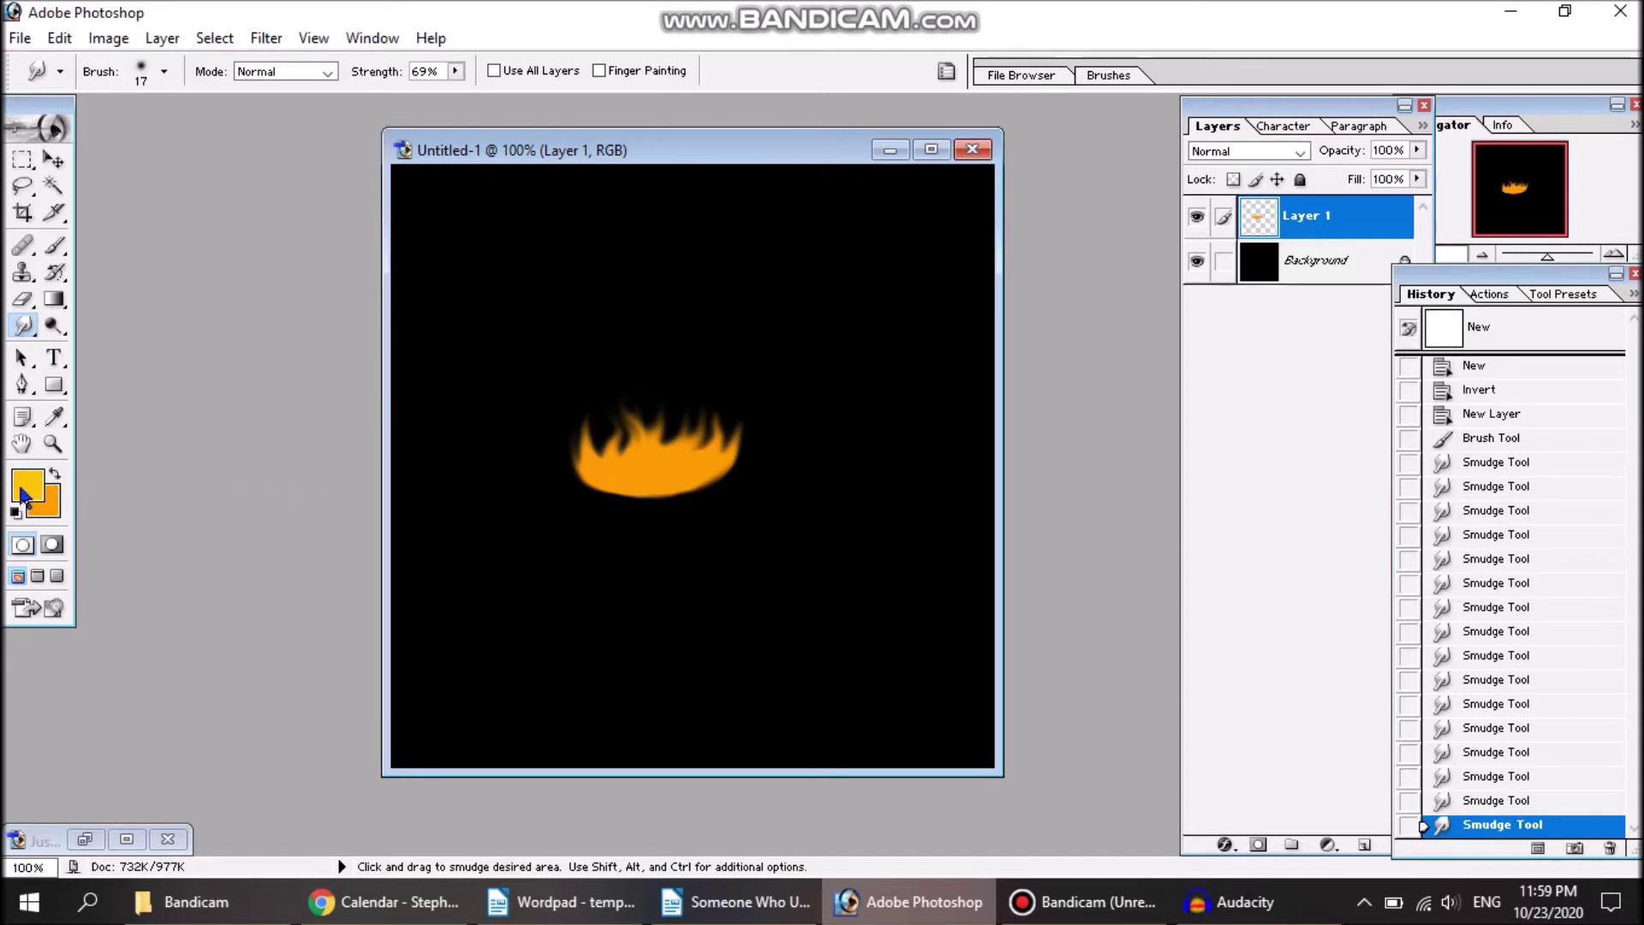
Step: On a new layer, paint yellow strokes across the flame's lower part with a 9 px brush
{"action": "left_click", "coordinate": [1364, 844]}
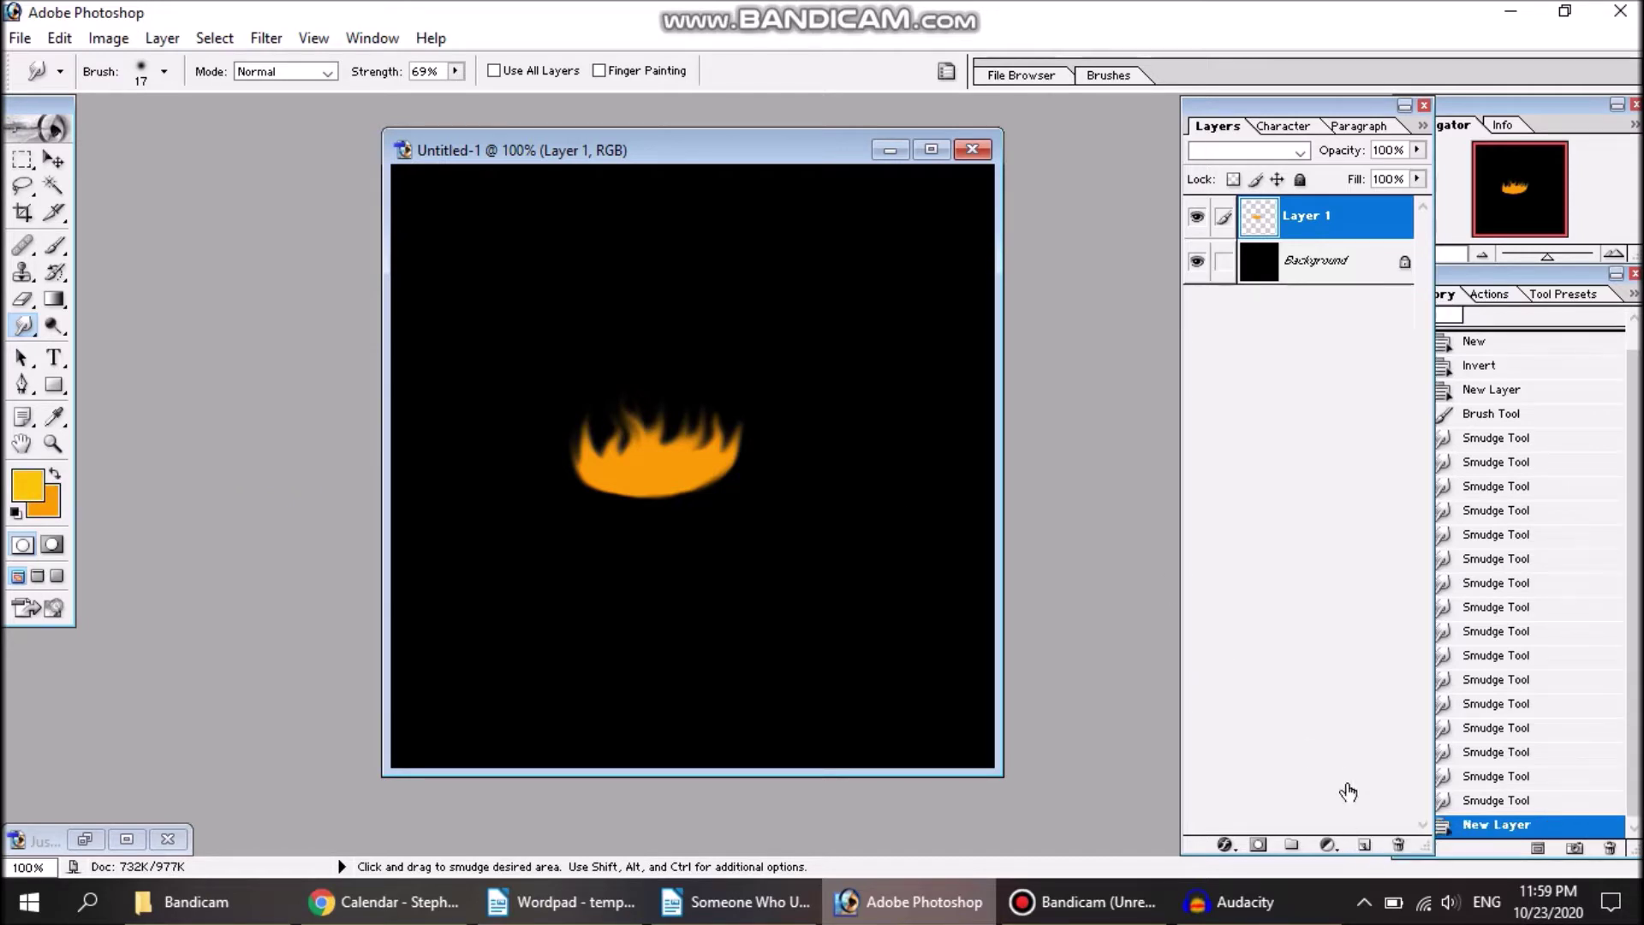
{"action": "left_click", "coordinate": [55, 246]}
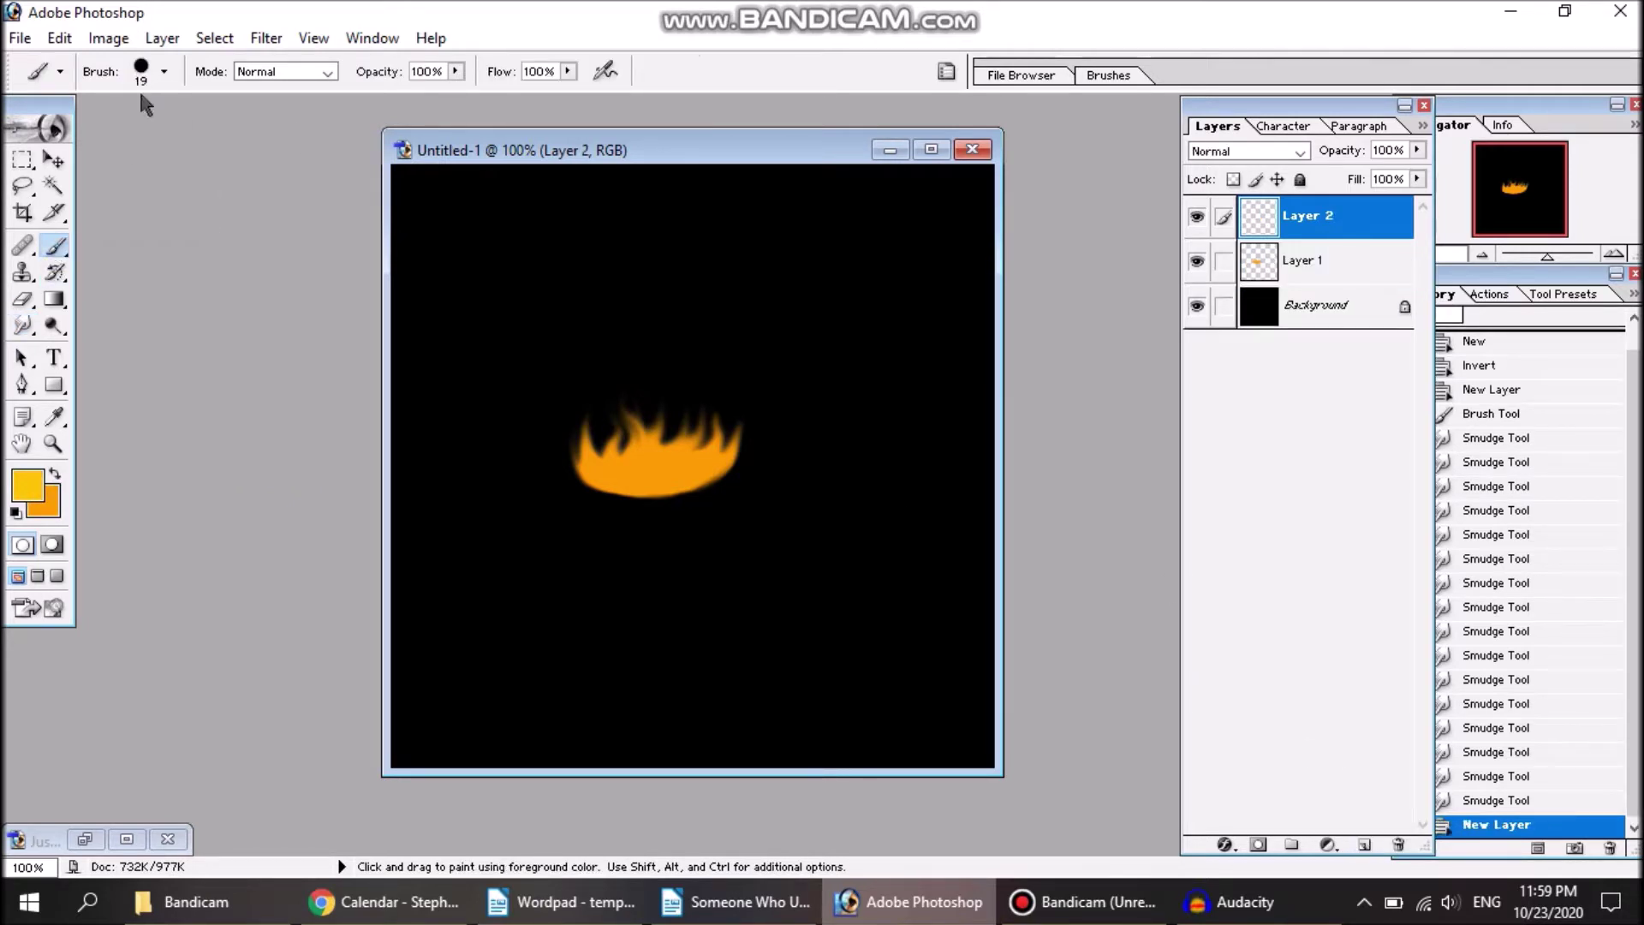
{"action": "left_click", "coordinate": [163, 71]}
{"action": "left_click", "coordinate": [239, 216]}
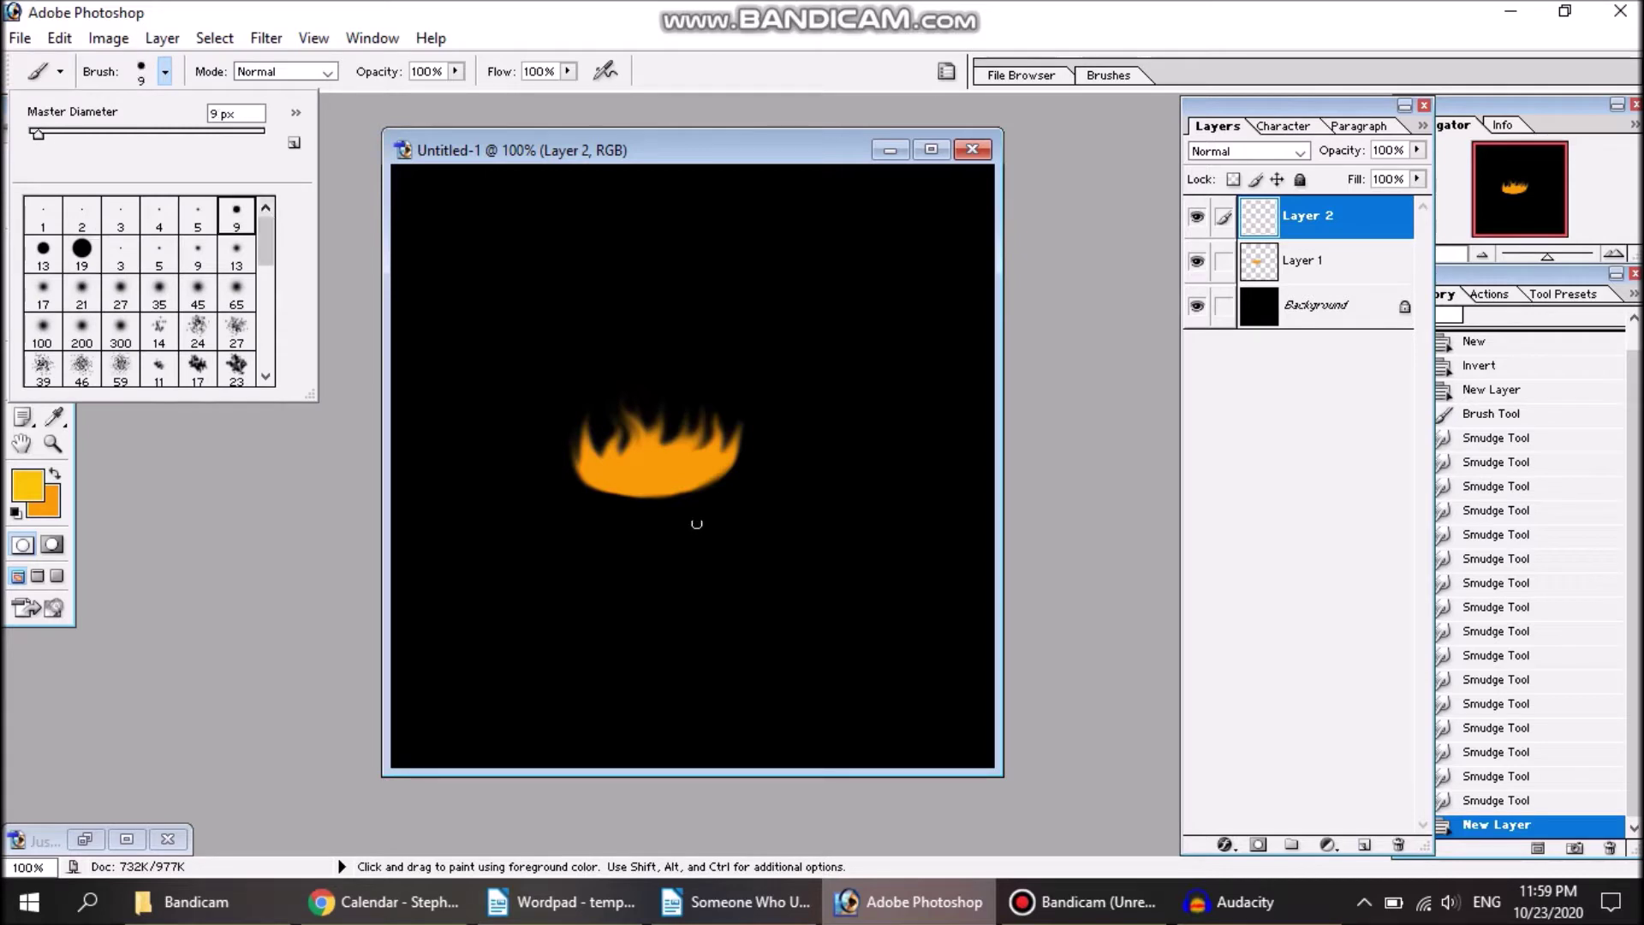
{"action": "left_click", "coordinate": [692, 465]}
{"action": "left_click_drag", "start_coordinate": [690, 466], "coordinate": [680, 465]}
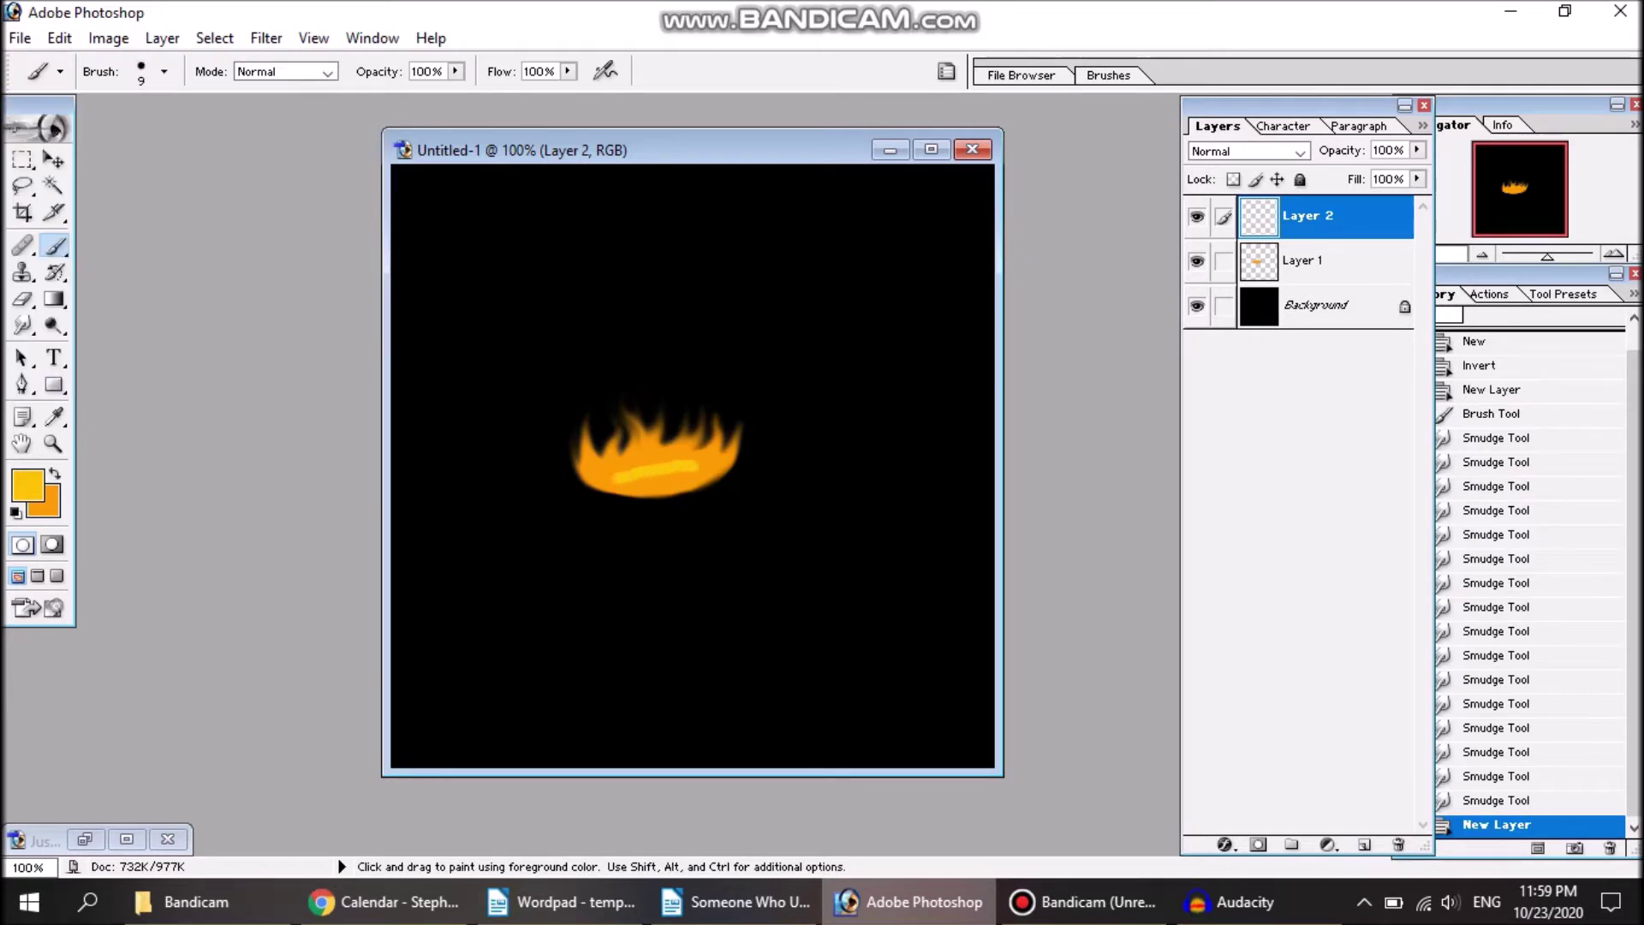
{"action": "left_click_drag", "start_coordinate": [645, 476], "coordinate": [681, 485]}
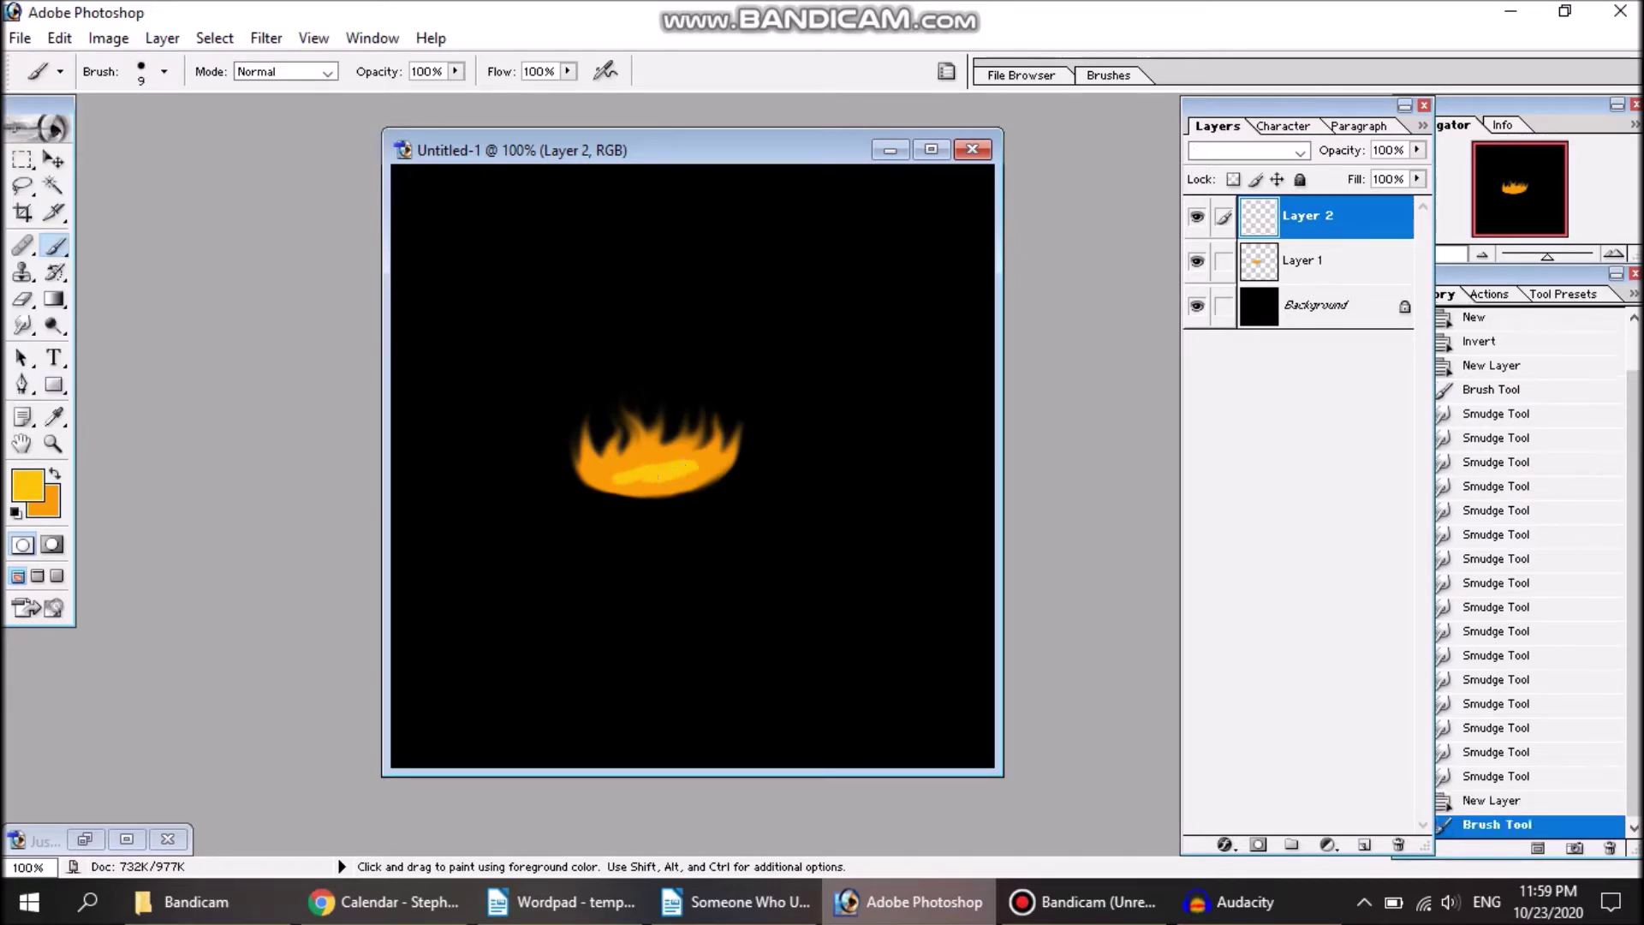
Step: Smudge the yellow streak into the orange flame
{"action": "left_click", "coordinate": [23, 325]}
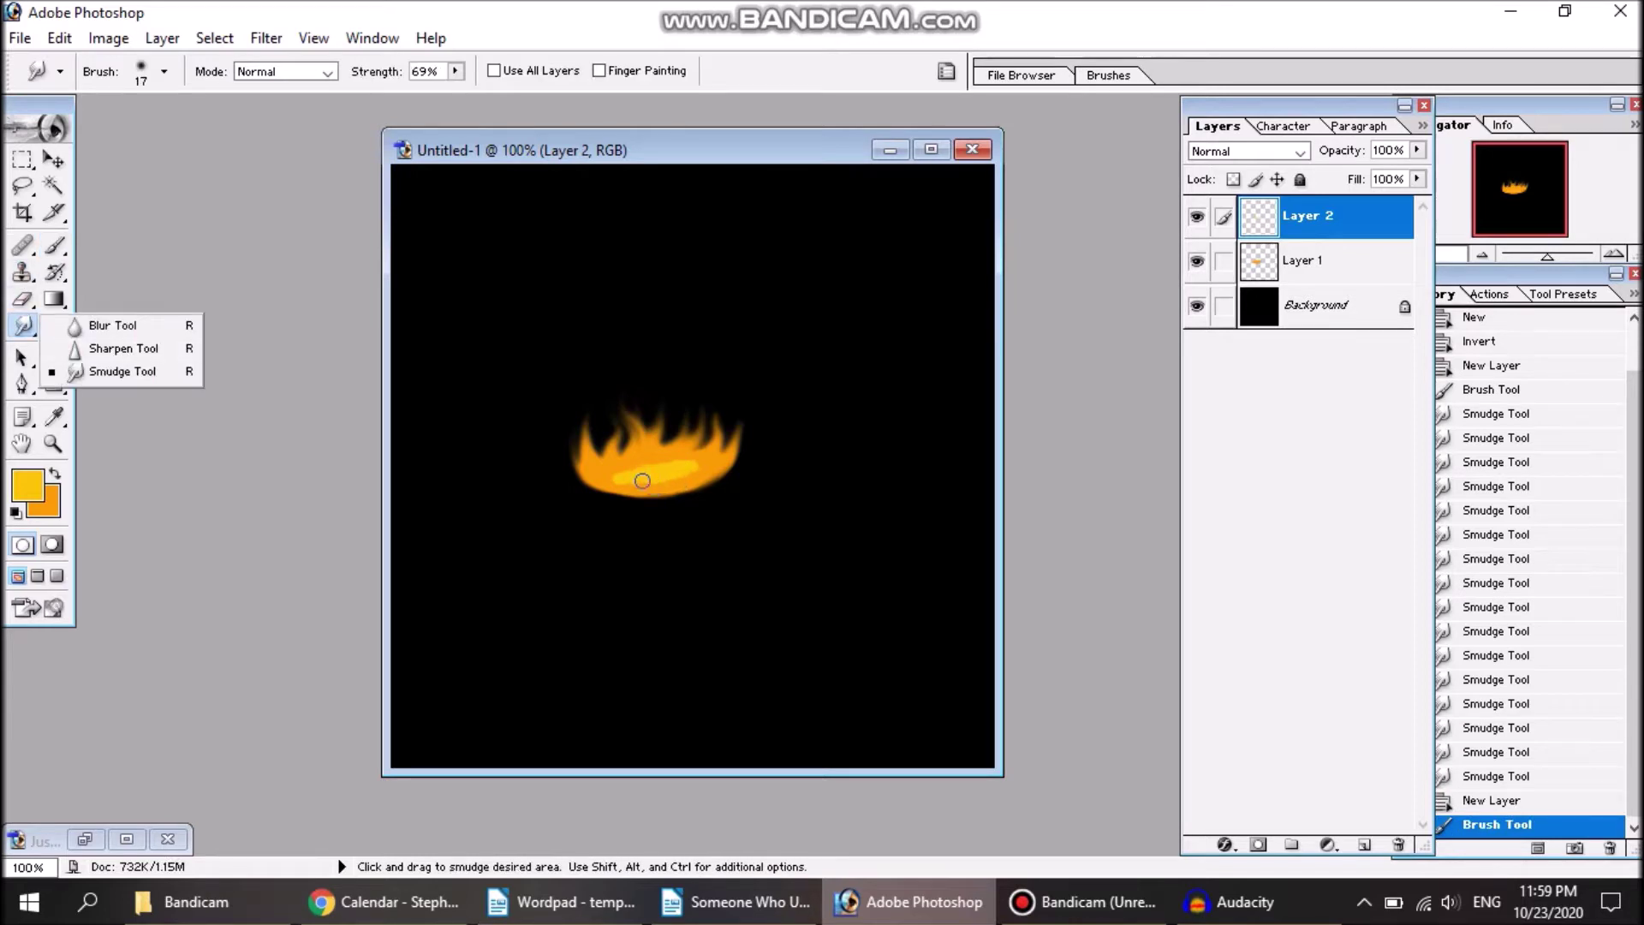
{"action": "left_click_drag", "start_coordinate": [638, 481], "coordinate": [594, 459]}
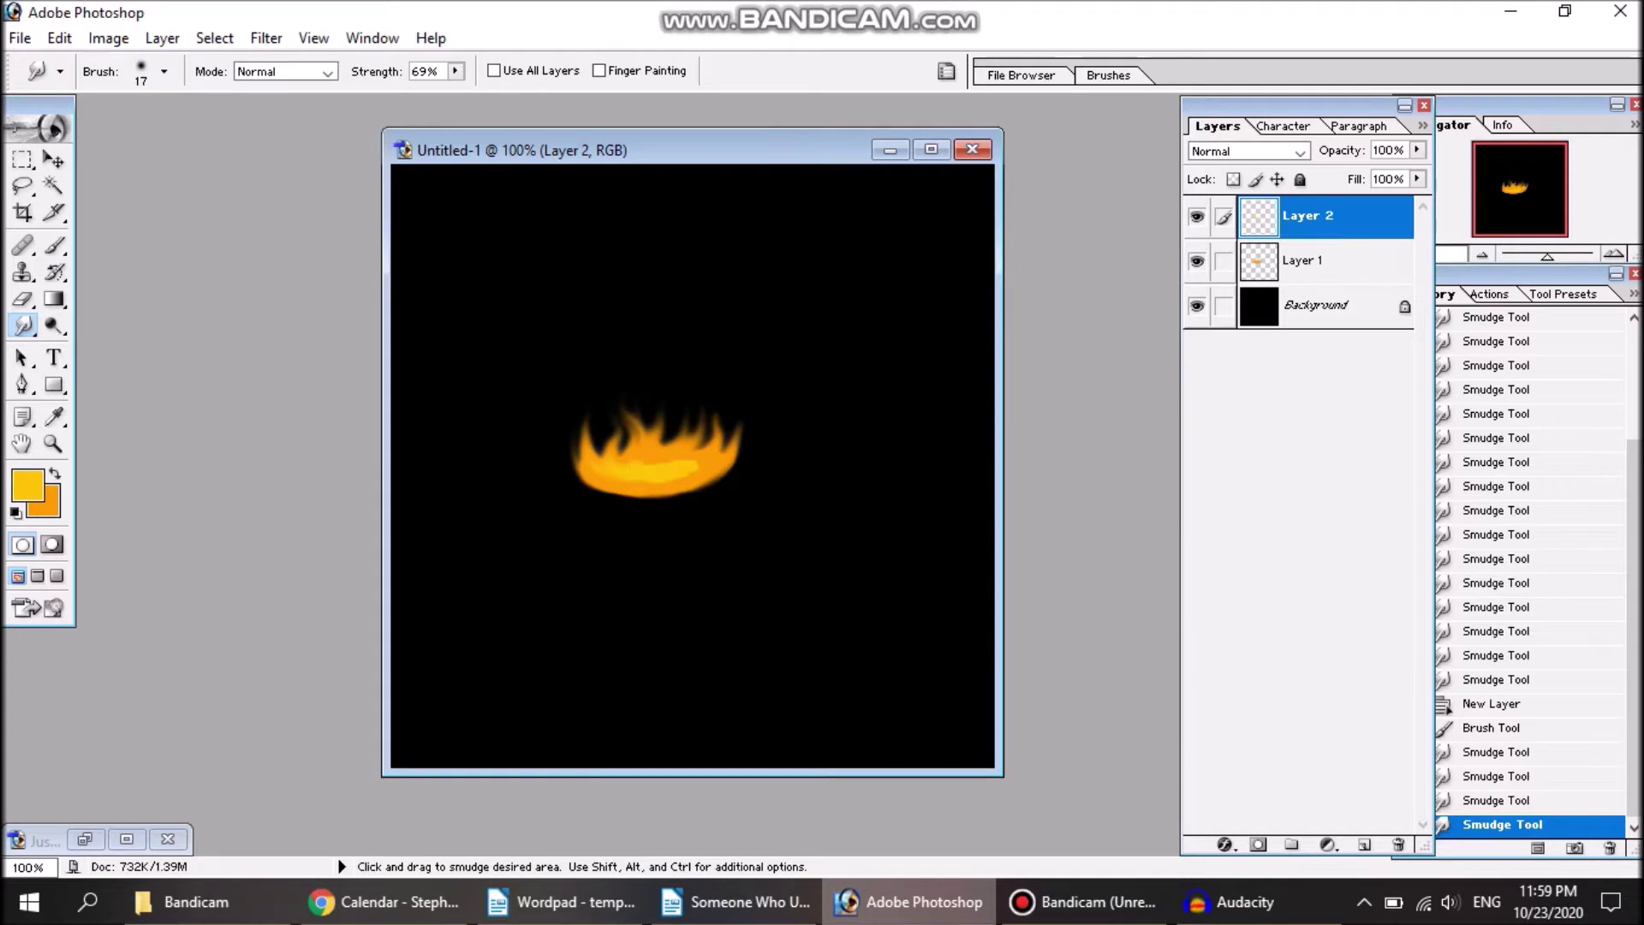
{"action": "left_click", "coordinate": [637, 424]}
{"action": "mouse_move", "coordinate": [651, 441]}
{"action": "left_mouse_down"}
{"action": "mouse_move", "coordinate": [688, 436]}
{"action": "mouse_move", "coordinate": [707, 465]}
{"action": "left_mouse_up"}
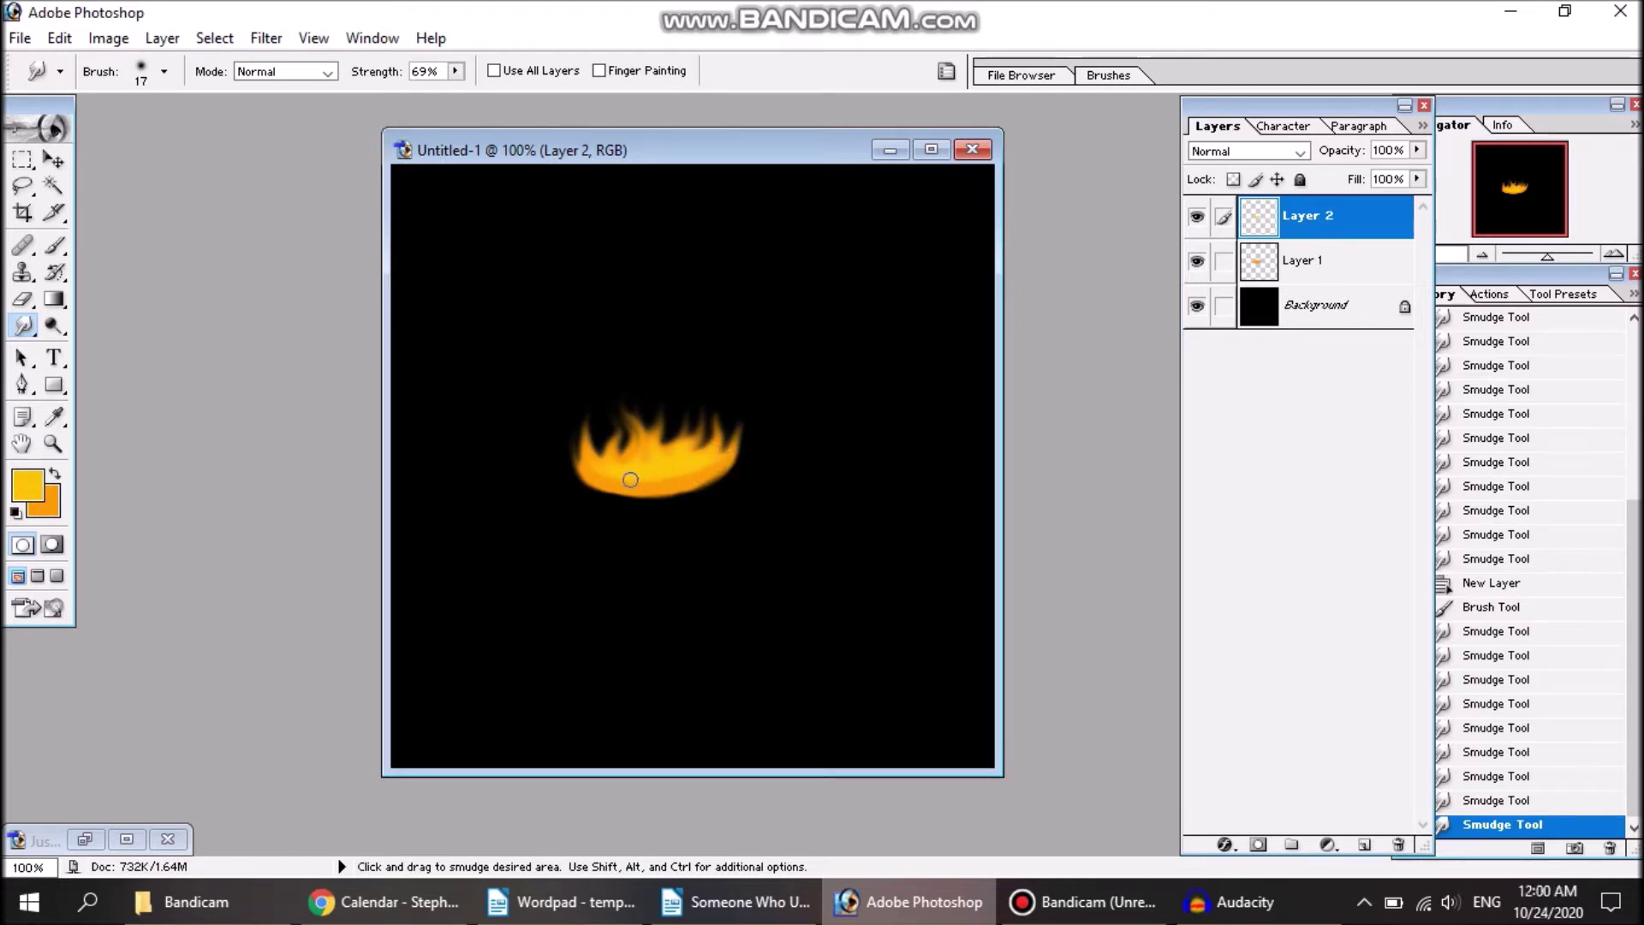
{"action": "mouse_move", "coordinate": [622, 480]}
{"action": "left_mouse_down"}
{"action": "mouse_move", "coordinate": [703, 466]}
{"action": "mouse_move", "coordinate": [612, 479]}
{"action": "left_mouse_up"}
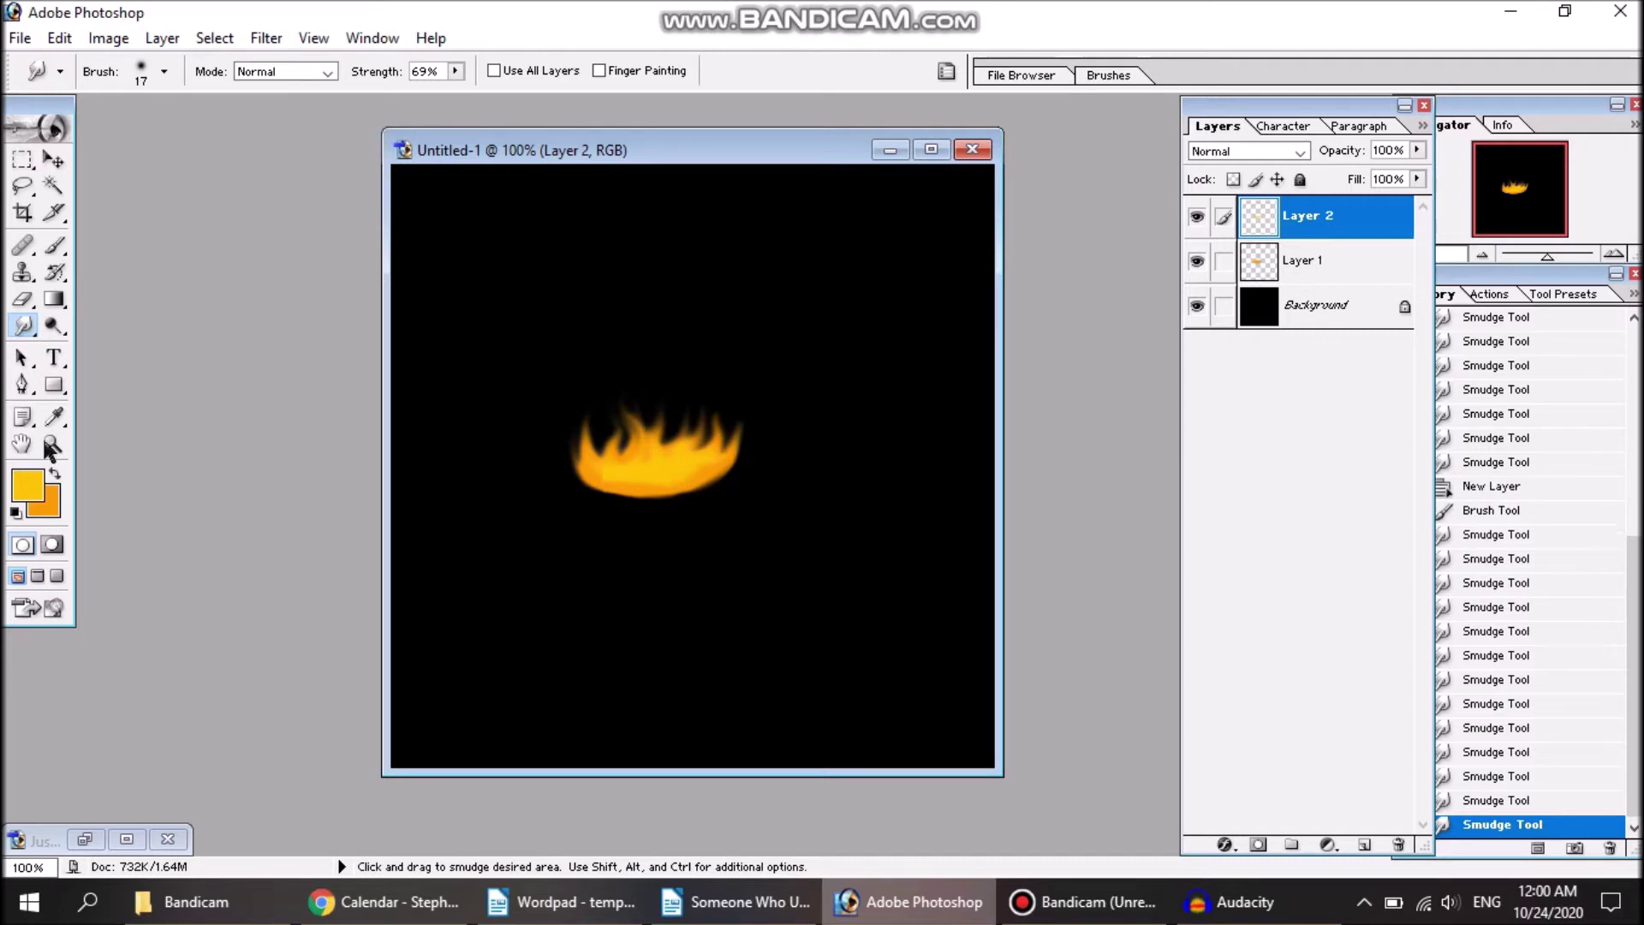
Step: Set the foreground colour to lime yellow in the Color Picker
{"action": "left_click", "coordinate": [34, 493]}
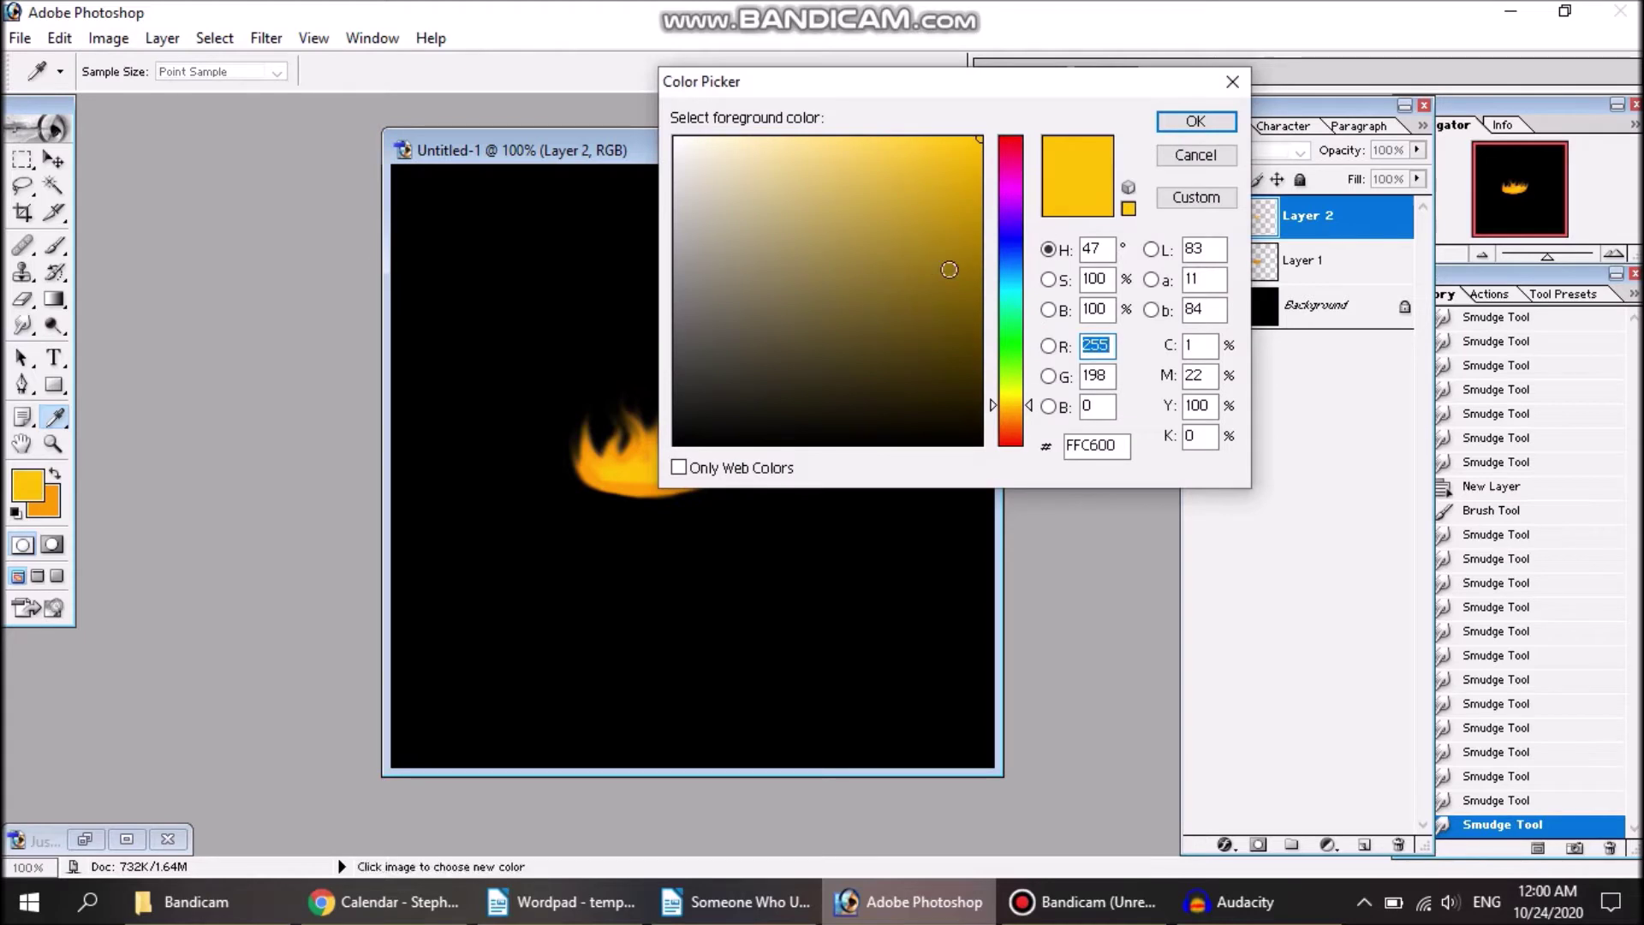
{"action": "left_click_drag", "start_coordinate": [1011, 404], "coordinate": [1011, 389]}
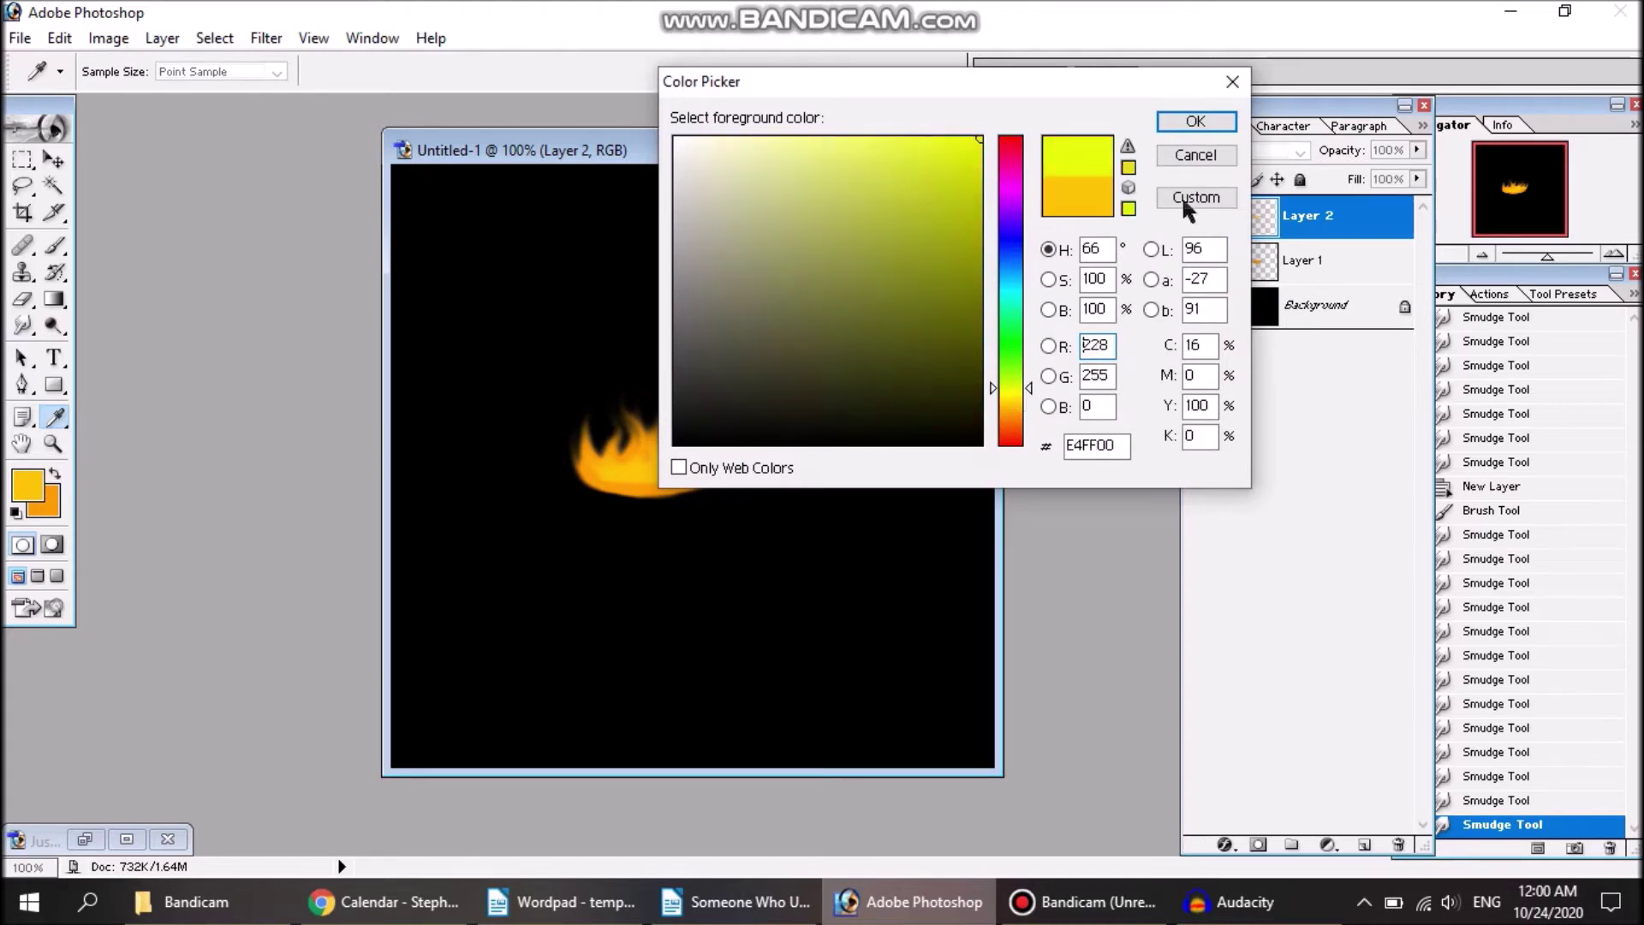
{"action": "left_click", "coordinate": [1173, 120]}
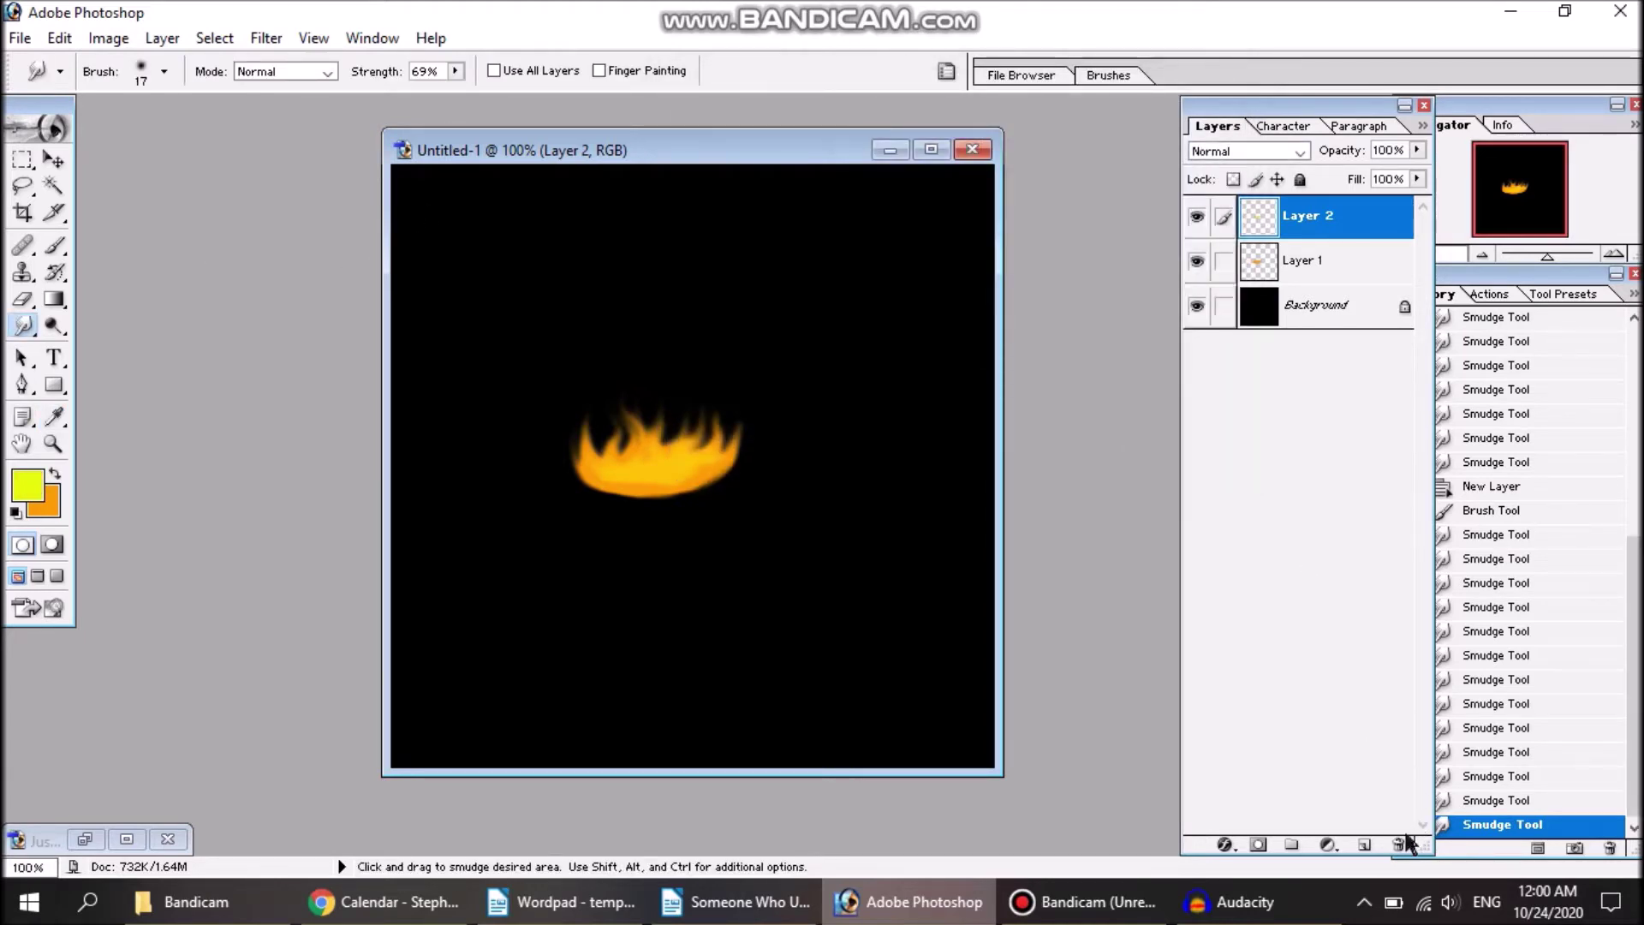
Step: Add Layer 3 and try a yellow stroke with a 5 px brush, then undo it
{"action": "left_click", "coordinate": [1364, 844]}
{"action": "left_click", "coordinate": [54, 245]}
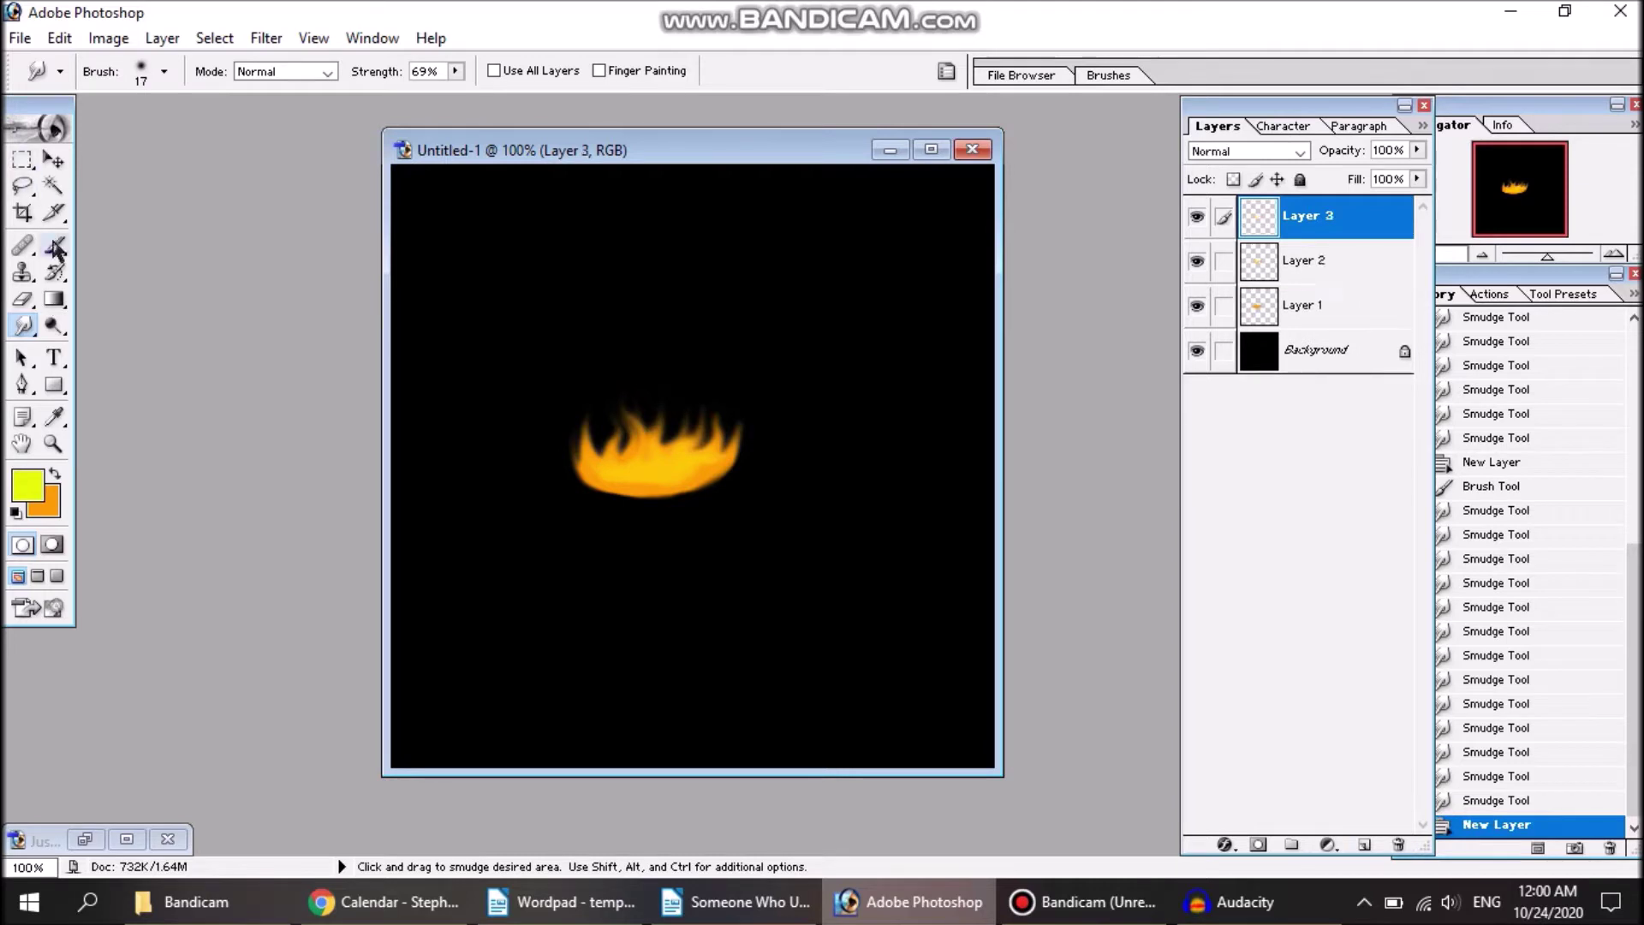
{"action": "left_click", "coordinate": [150, 80]}
{"action": "left_click", "coordinate": [202, 224]}
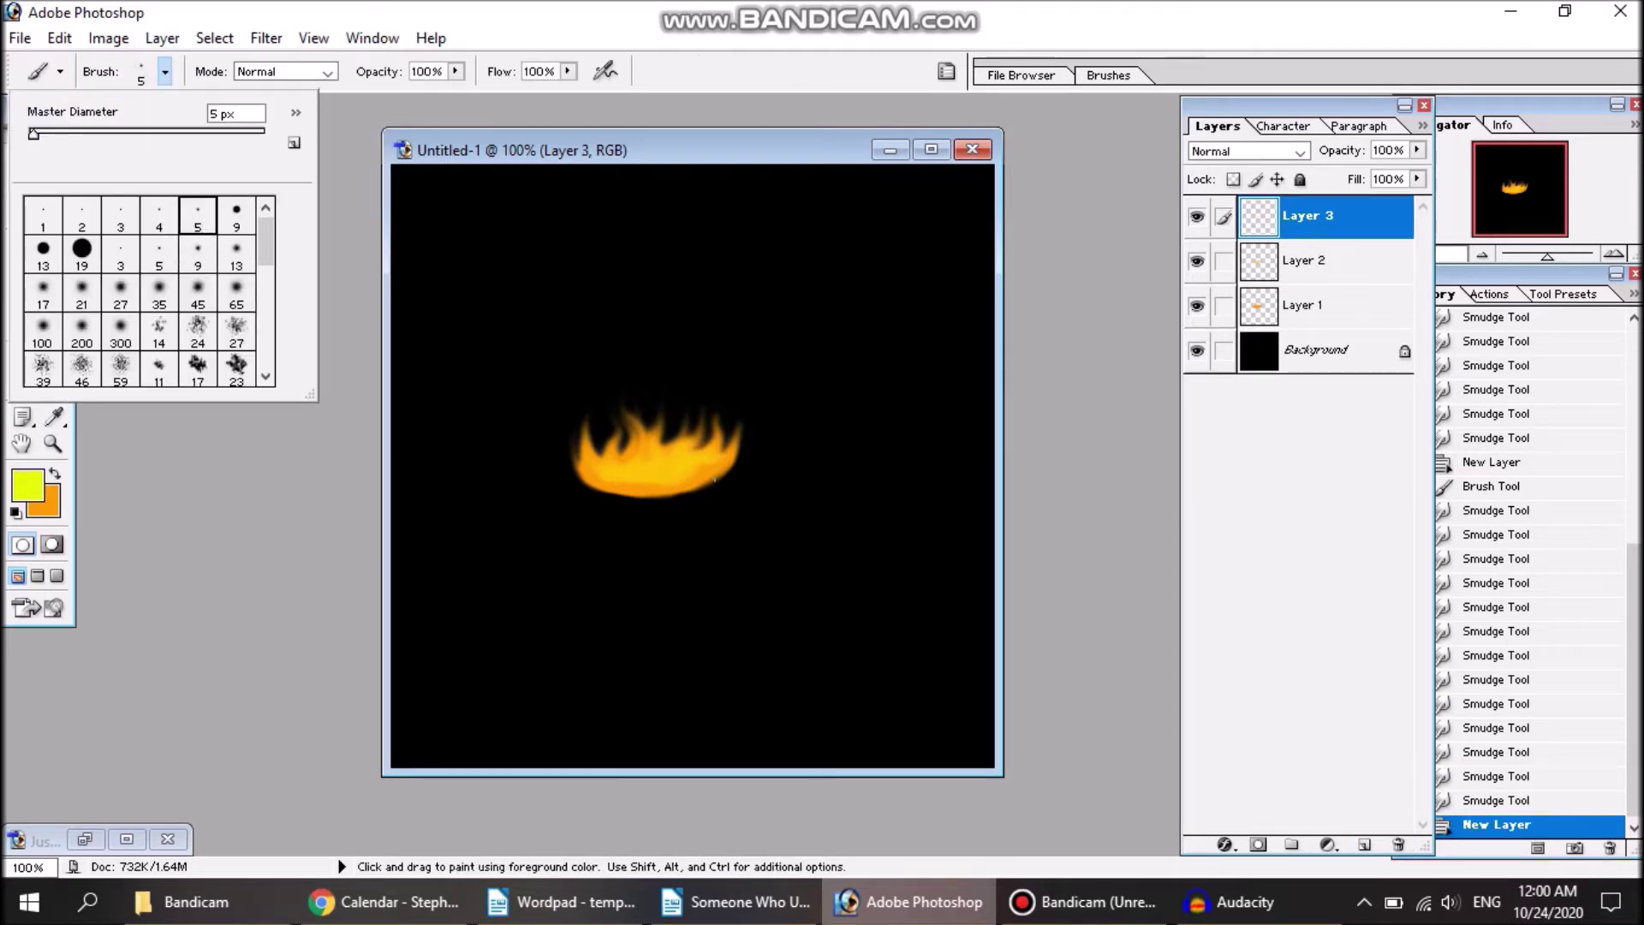
{"action": "left_click", "coordinate": [674, 469]}
{"action": "left_click_drag", "start_coordinate": [652, 470], "coordinate": [648, 470]}
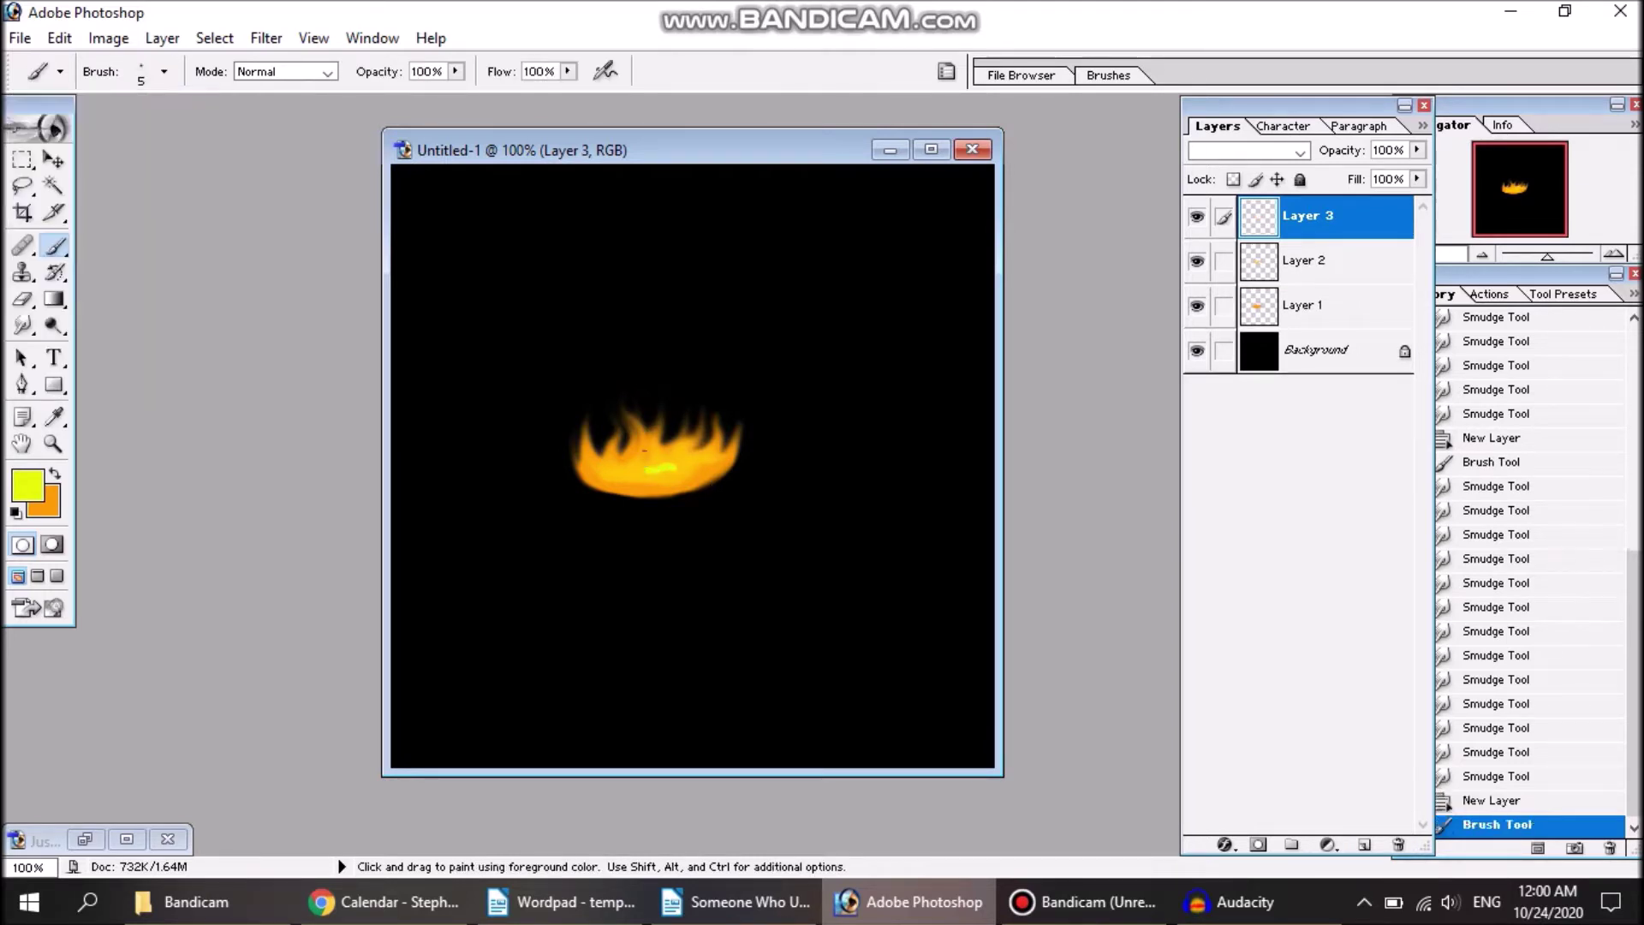
{"action": "key", "text": "ctrl+z"}
Step: Choose a brighter yellow and paint a short highlight streak across the flame's base
{"action": "left_click", "coordinate": [31, 490]}
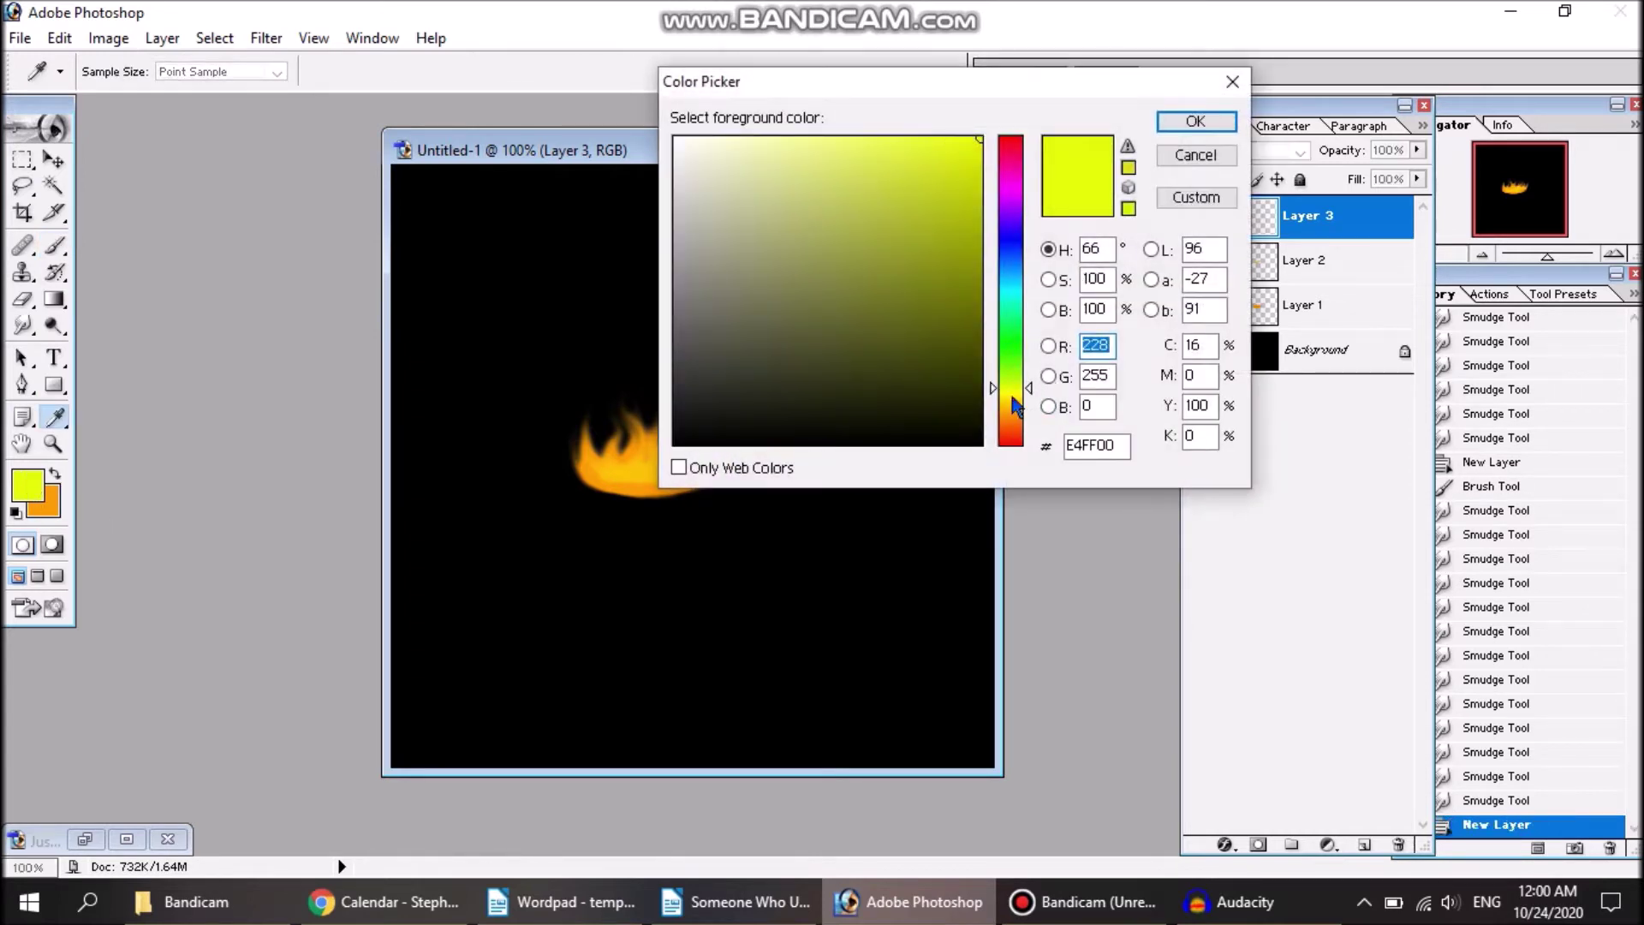
{"action": "left_click", "coordinate": [1011, 396]}
{"action": "left_click", "coordinate": [1190, 122]}
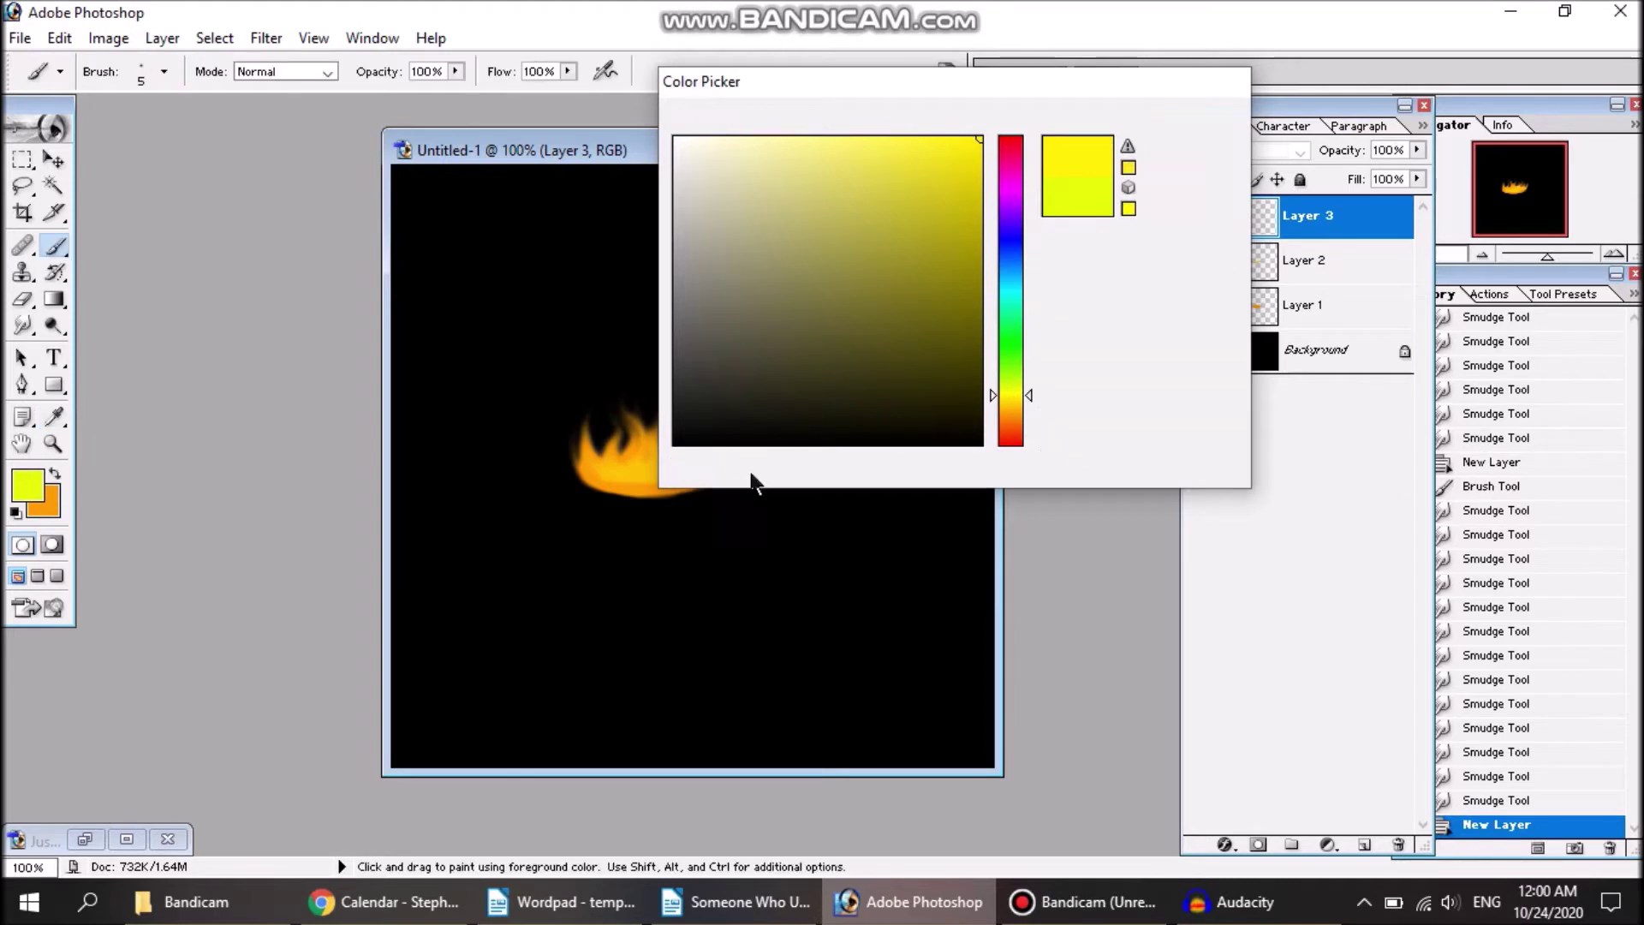
{"action": "left_click_drag", "start_coordinate": [646, 471], "coordinate": [635, 472]}
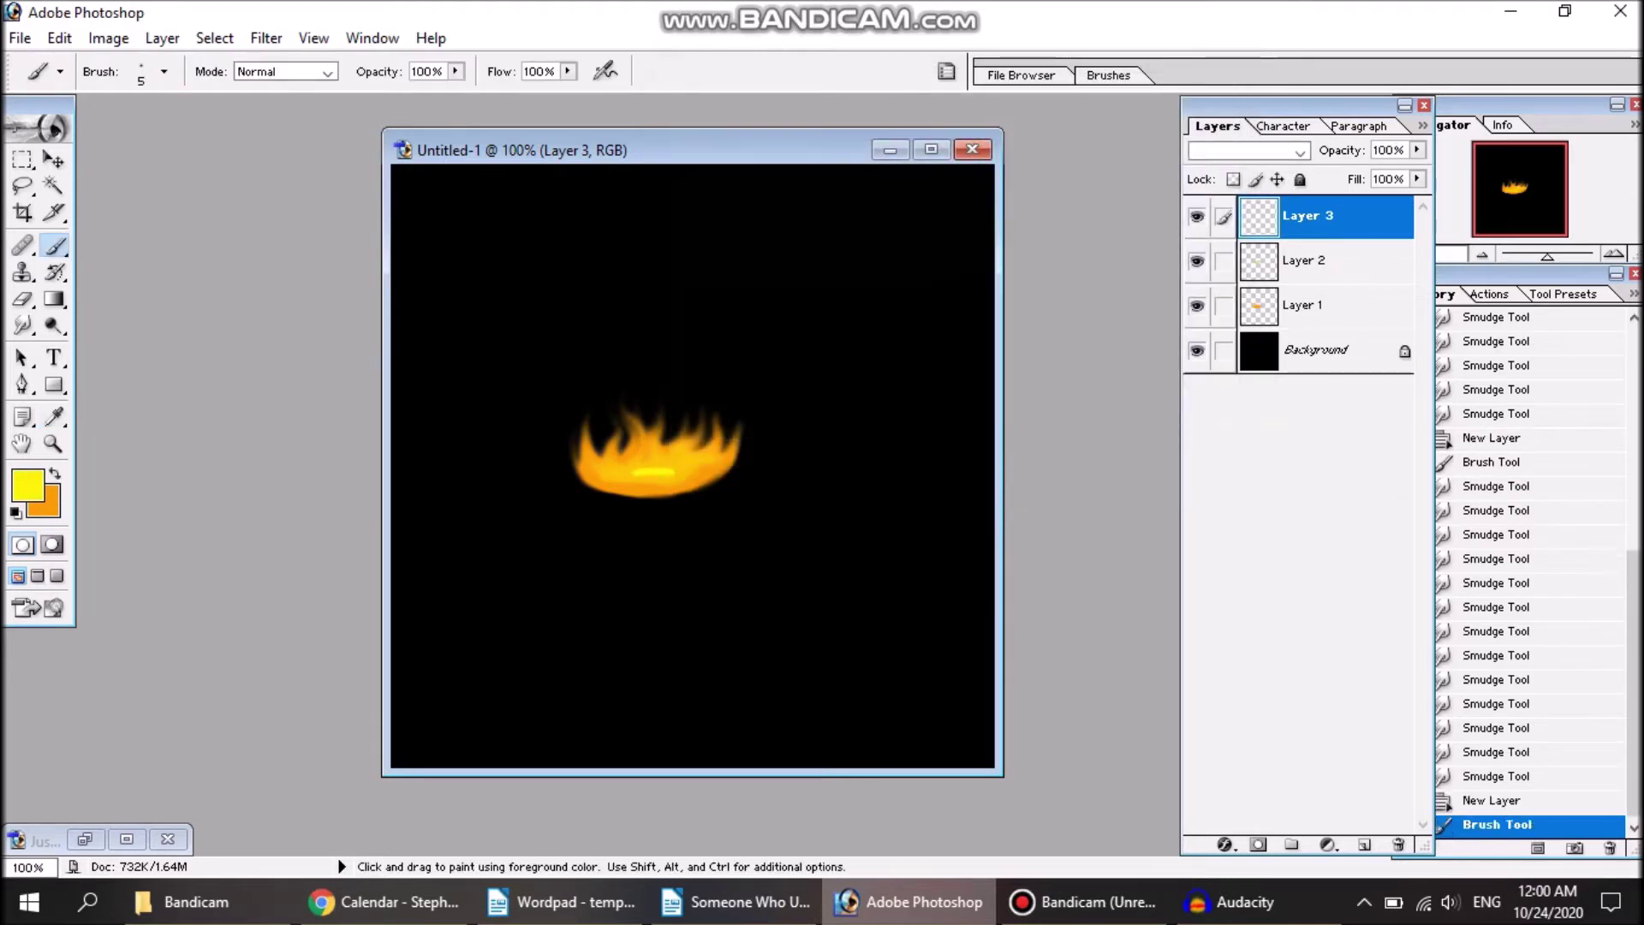
{"action": "left_click", "coordinate": [23, 327]}
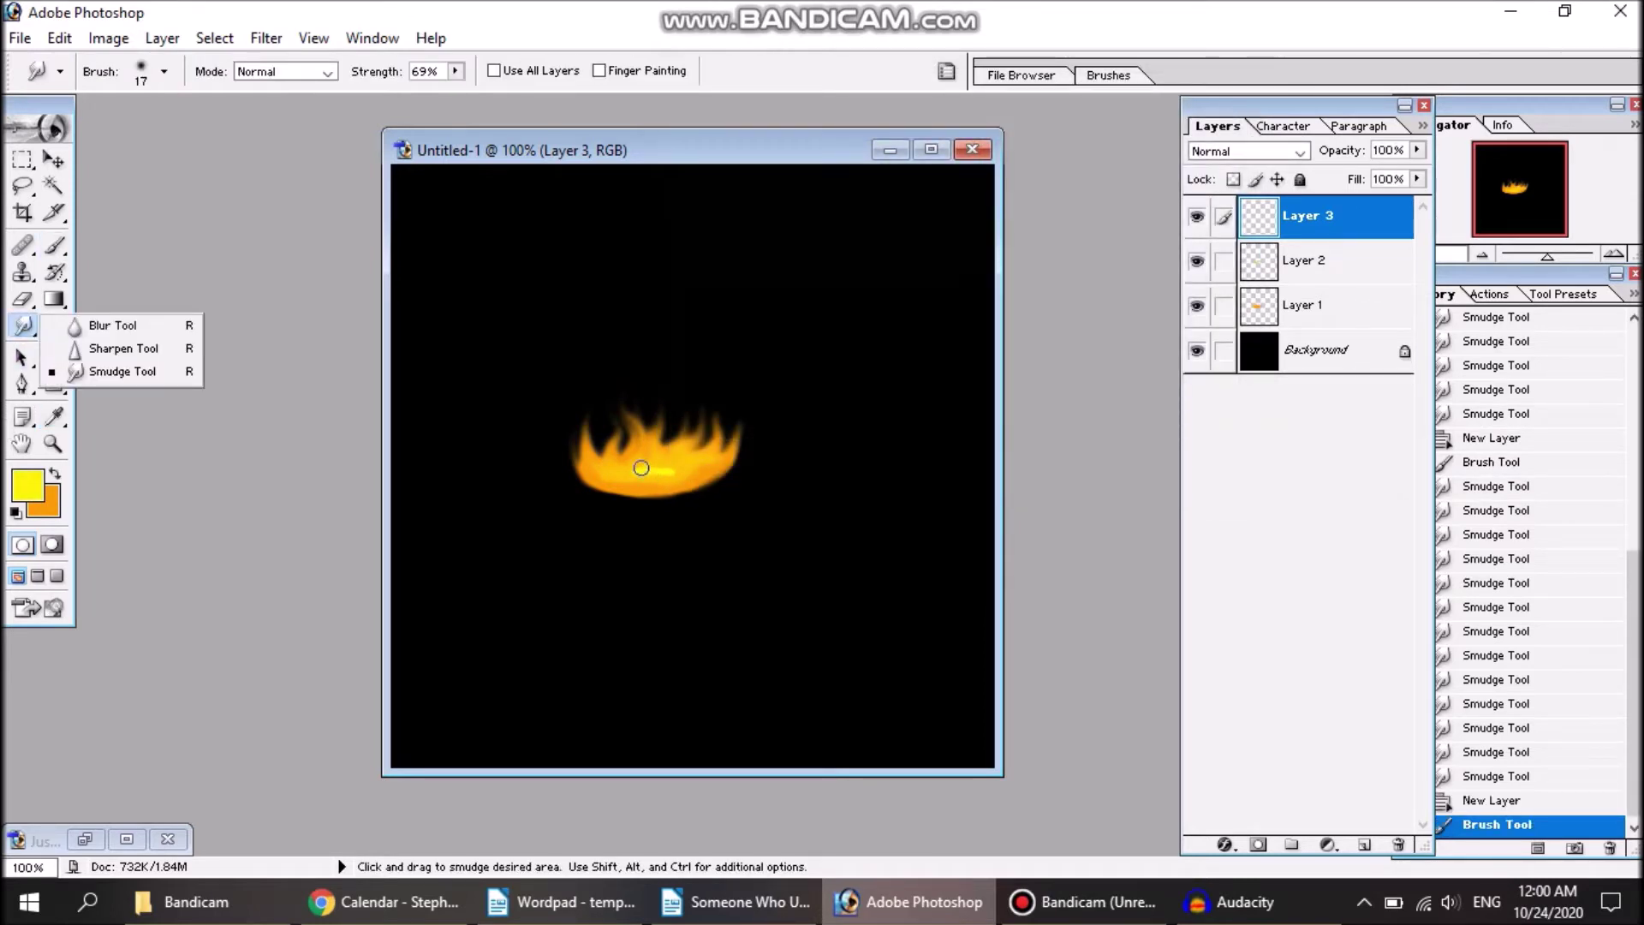
Step: Smudge the bright yellow highlight leftward and upward into the flame core with a 13 px brush
{"action": "mouse_move", "coordinate": [640, 468]}
{"action": "left_mouse_down"}
{"action": "mouse_move", "coordinate": [609, 463]}
{"action": "mouse_move", "coordinate": [637, 452]}
{"action": "left_mouse_up"}
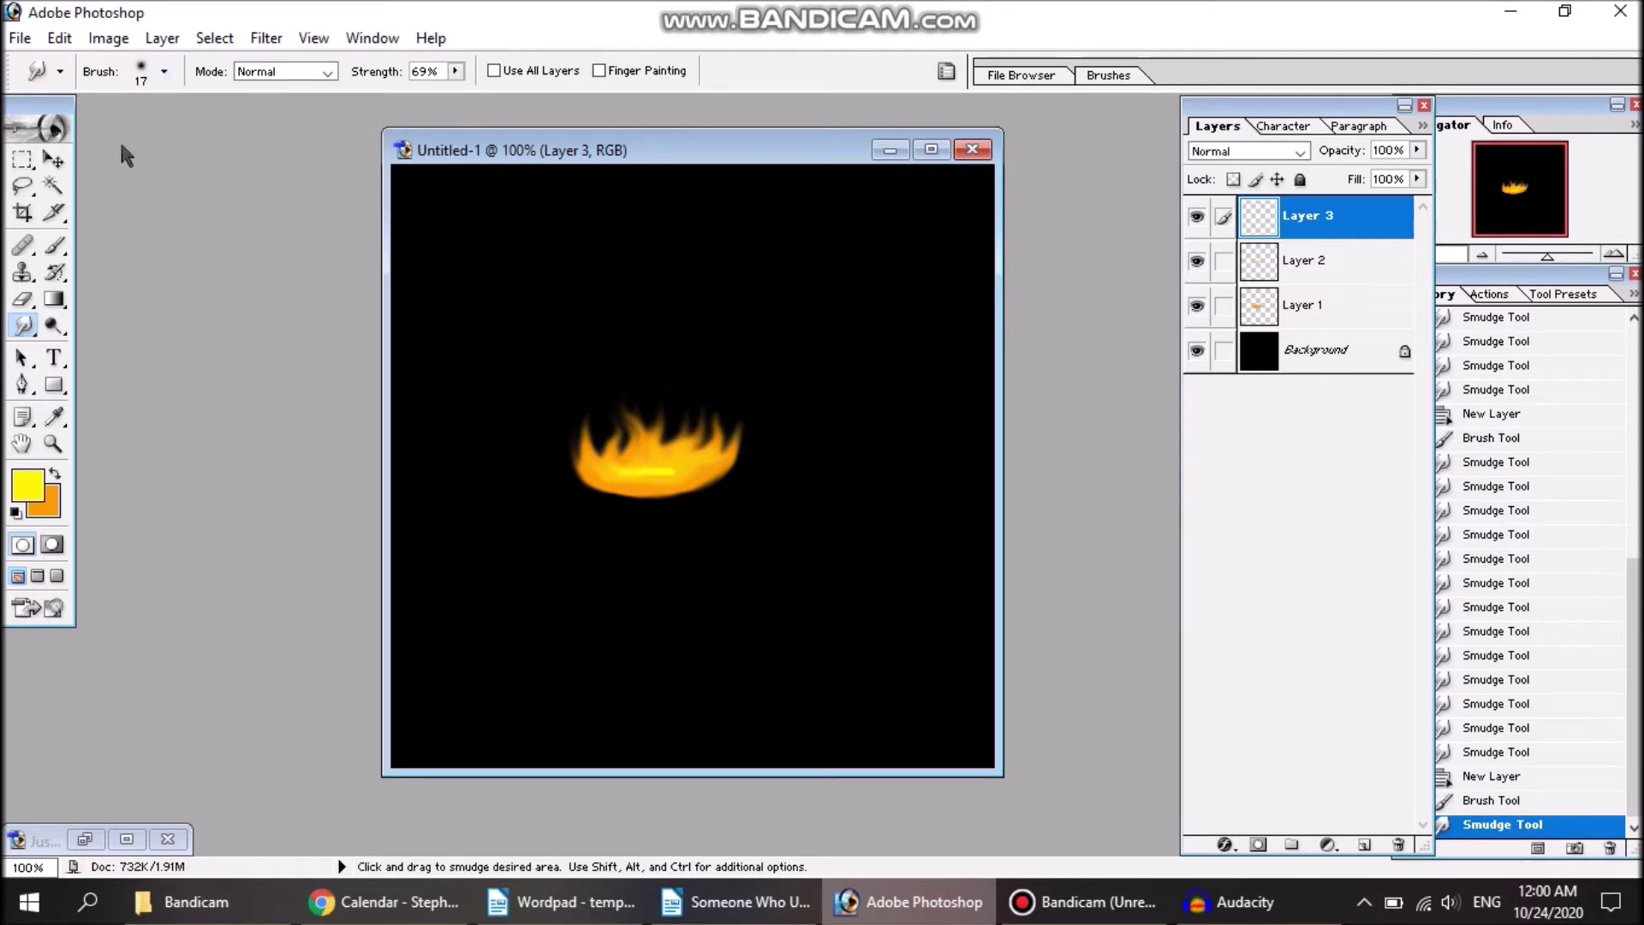
{"action": "left_click", "coordinate": [141, 73]}
{"action": "left_click", "coordinate": [236, 255]}
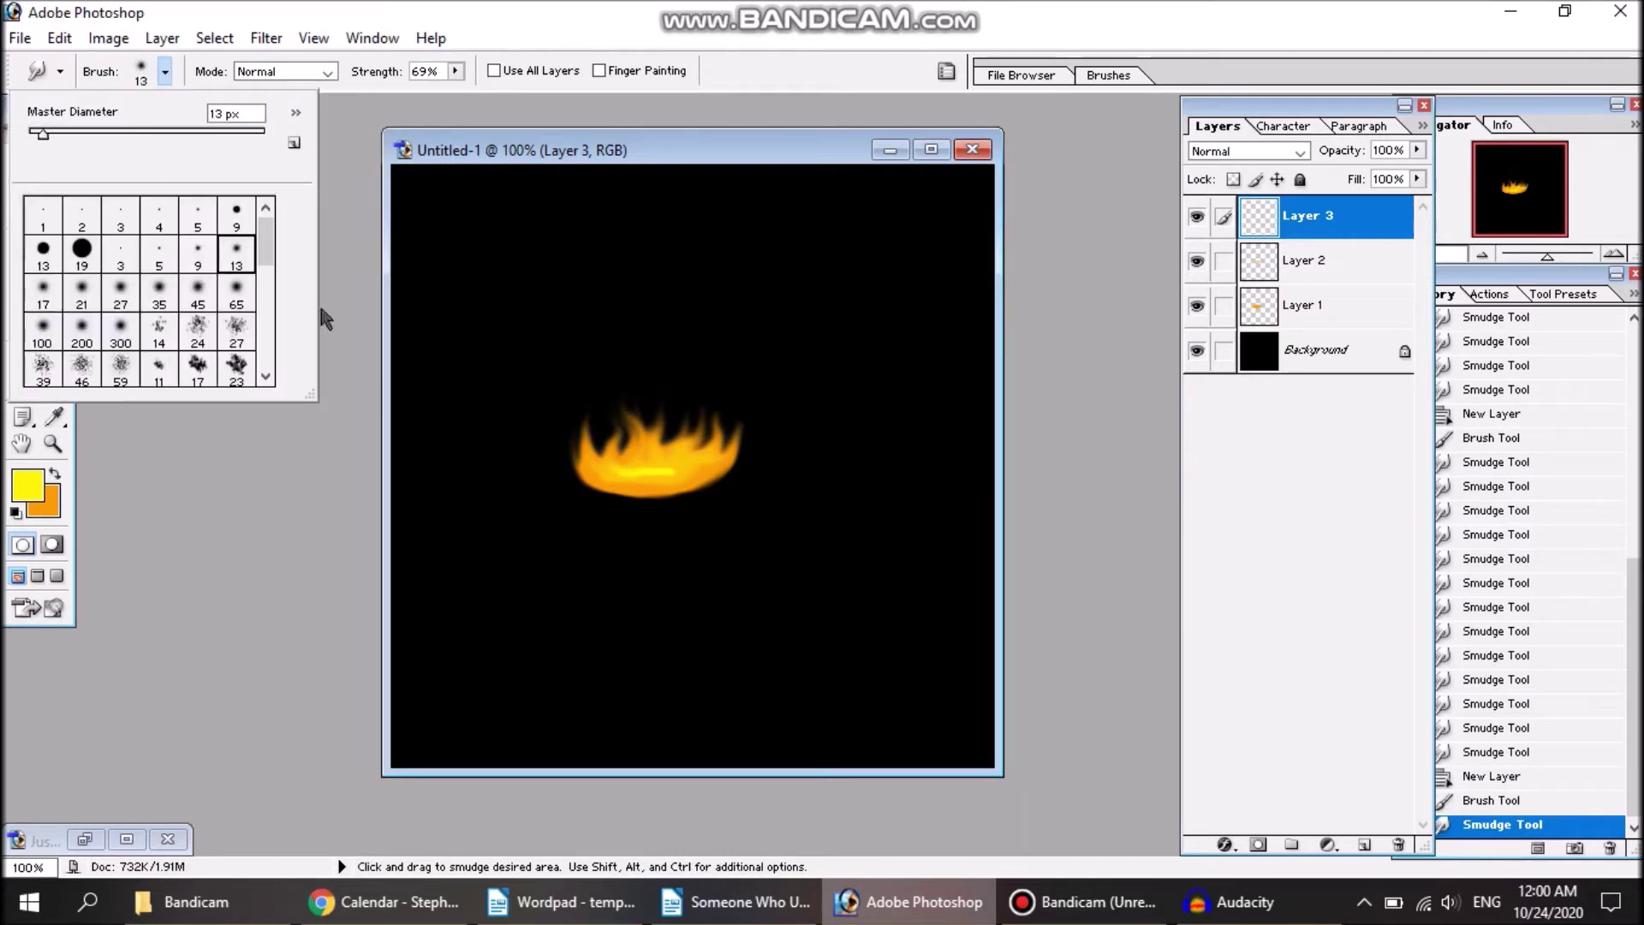
{"action": "mouse_move", "coordinate": [622, 474]}
{"action": "left_mouse_down"}
{"action": "mouse_move", "coordinate": [589, 466]}
{"action": "mouse_move", "coordinate": [630, 468]}
{"action": "mouse_move", "coordinate": [640, 441]}
{"action": "mouse_move", "coordinate": [652, 476]}
{"action": "mouse_move", "coordinate": [652, 440]}
{"action": "mouse_move", "coordinate": [659, 469]}
{"action": "mouse_move", "coordinate": [691, 450]}
{"action": "mouse_move", "coordinate": [668, 468]}
{"action": "mouse_move", "coordinate": [685, 472]}
{"action": "mouse_move", "coordinate": [712, 448]}
{"action": "mouse_move", "coordinate": [634, 472]}
{"action": "mouse_move", "coordinate": [724, 461]}
{"action": "mouse_move", "coordinate": [654, 473]}
{"action": "left_mouse_up"}
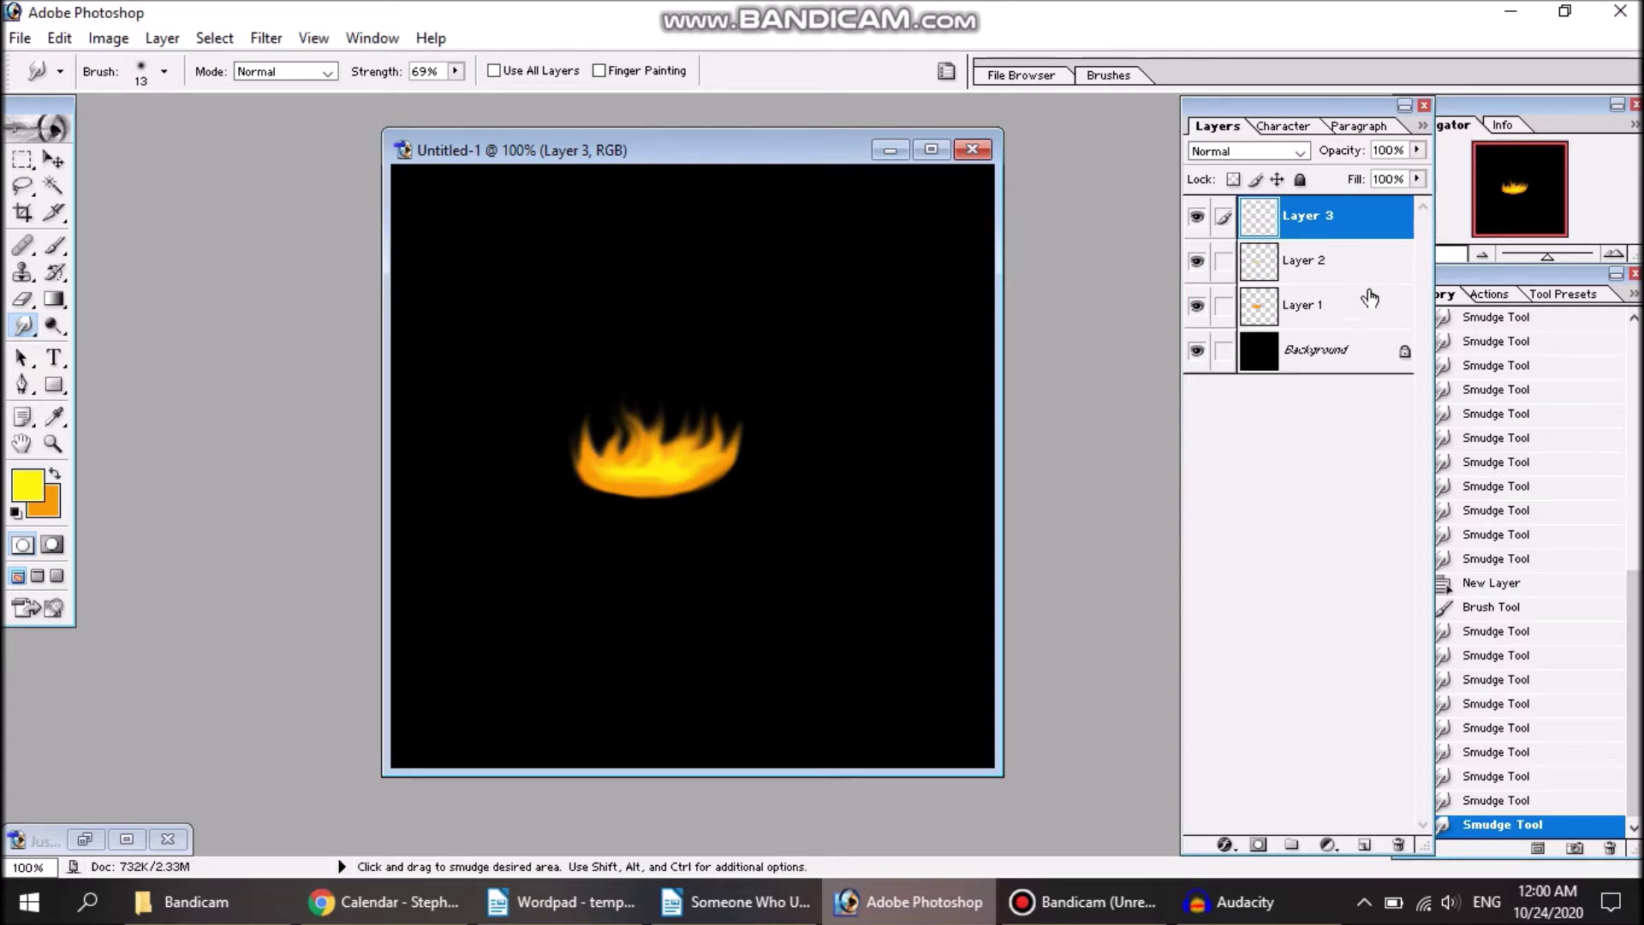
{"action": "left_click", "coordinate": [1362, 313]}
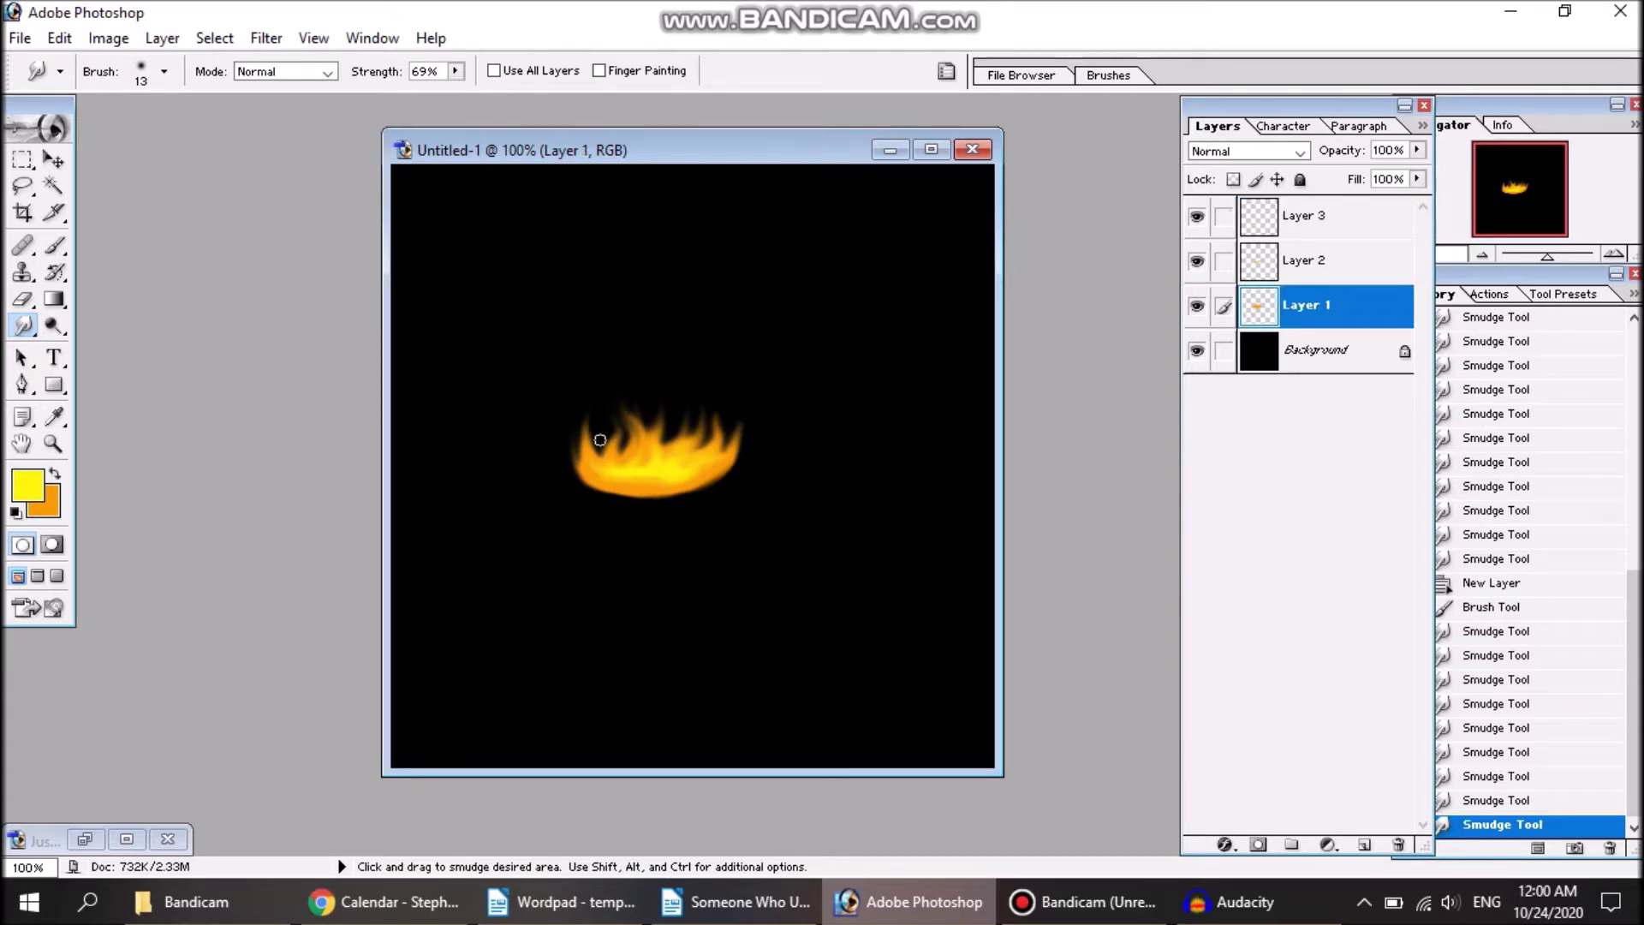
Step: Soften the flame's left, right and lower edges on Layer 1, then set the smudge brush to 21 px
{"action": "left_click_drag", "start_coordinate": [601, 454], "coordinate": [609, 435]}
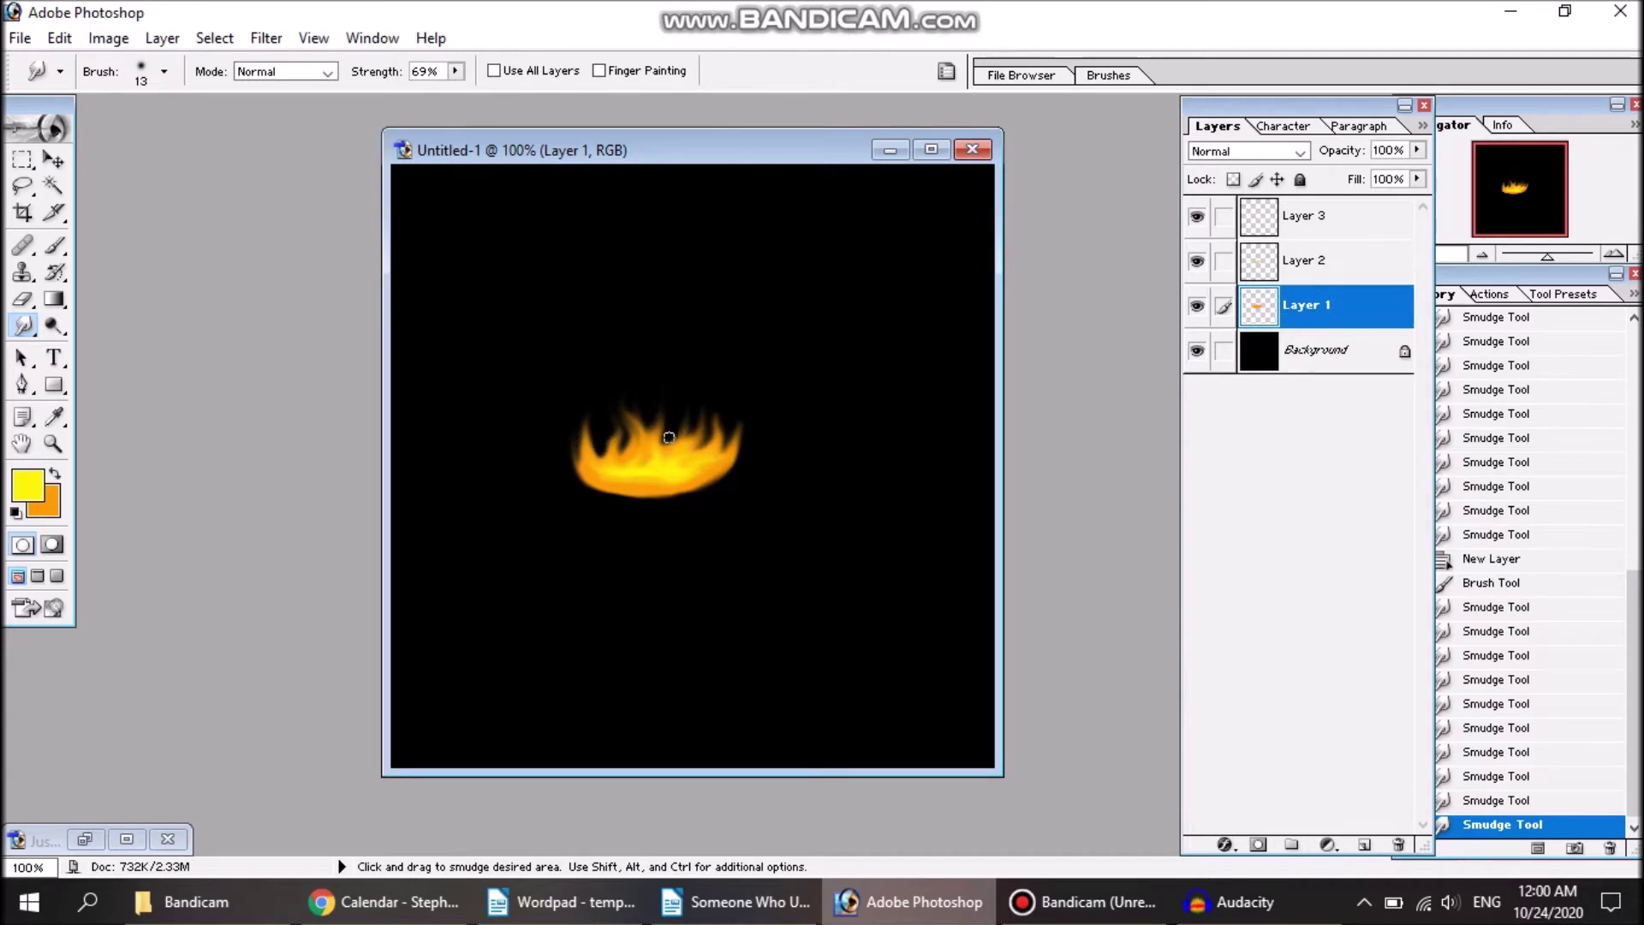
{"action": "mouse_move", "coordinate": [665, 439]}
{"action": "left_mouse_down"}
{"action": "mouse_move", "coordinate": [730, 416]}
{"action": "mouse_move", "coordinate": [731, 448]}
{"action": "left_mouse_up"}
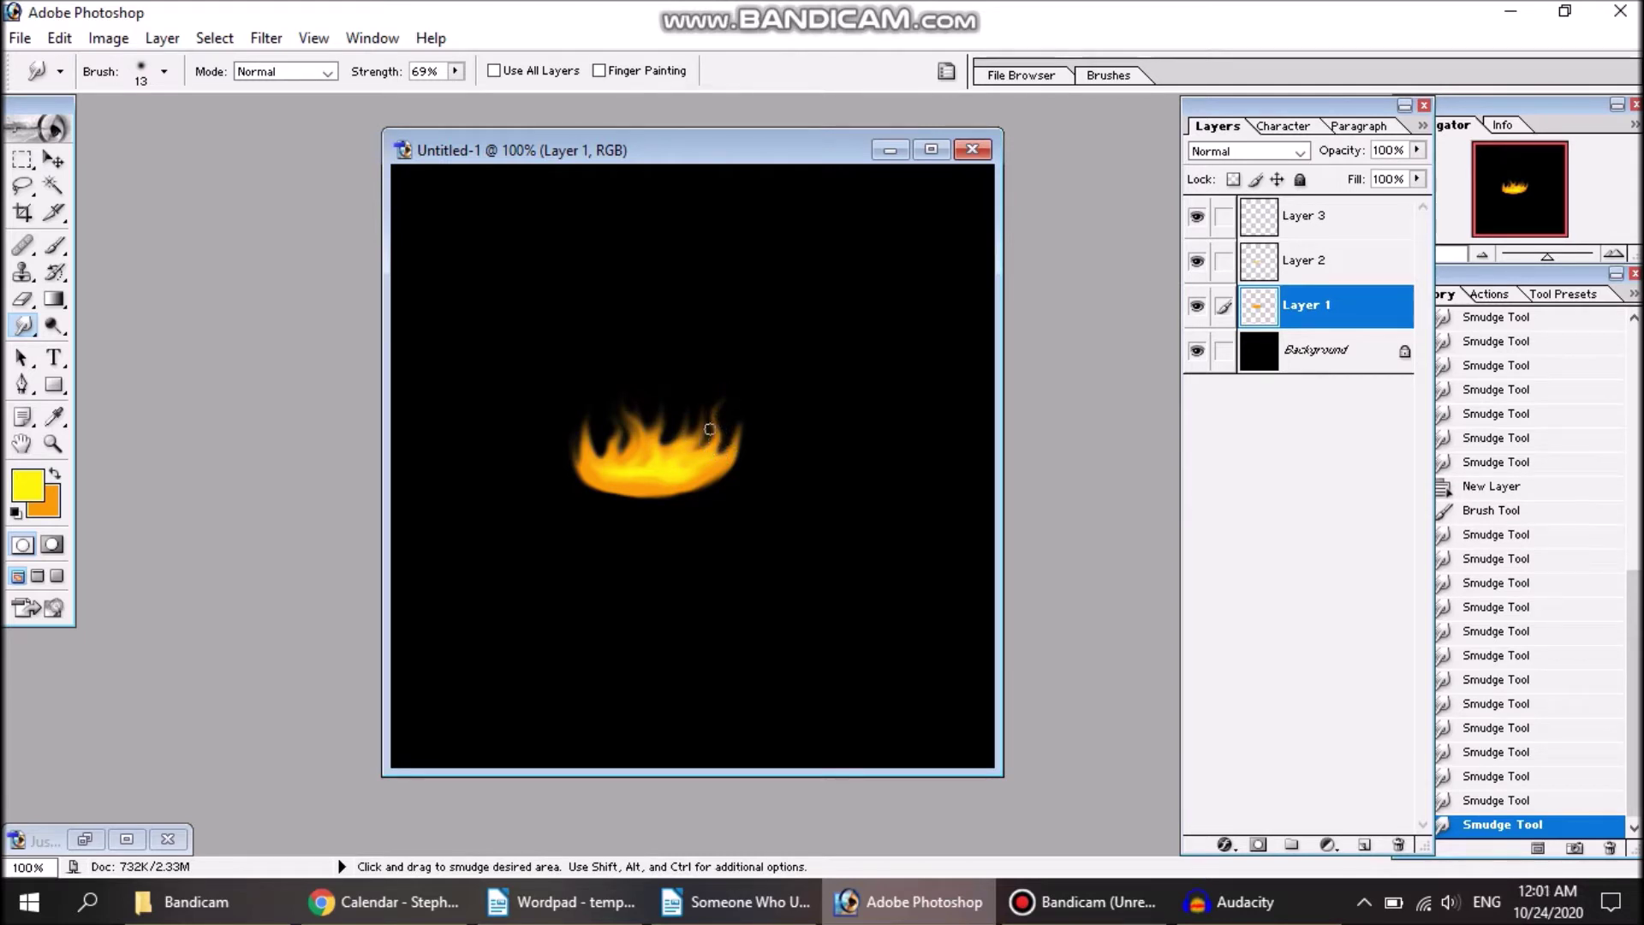
{"action": "left_click_drag", "start_coordinate": [728, 424], "coordinate": [755, 462]}
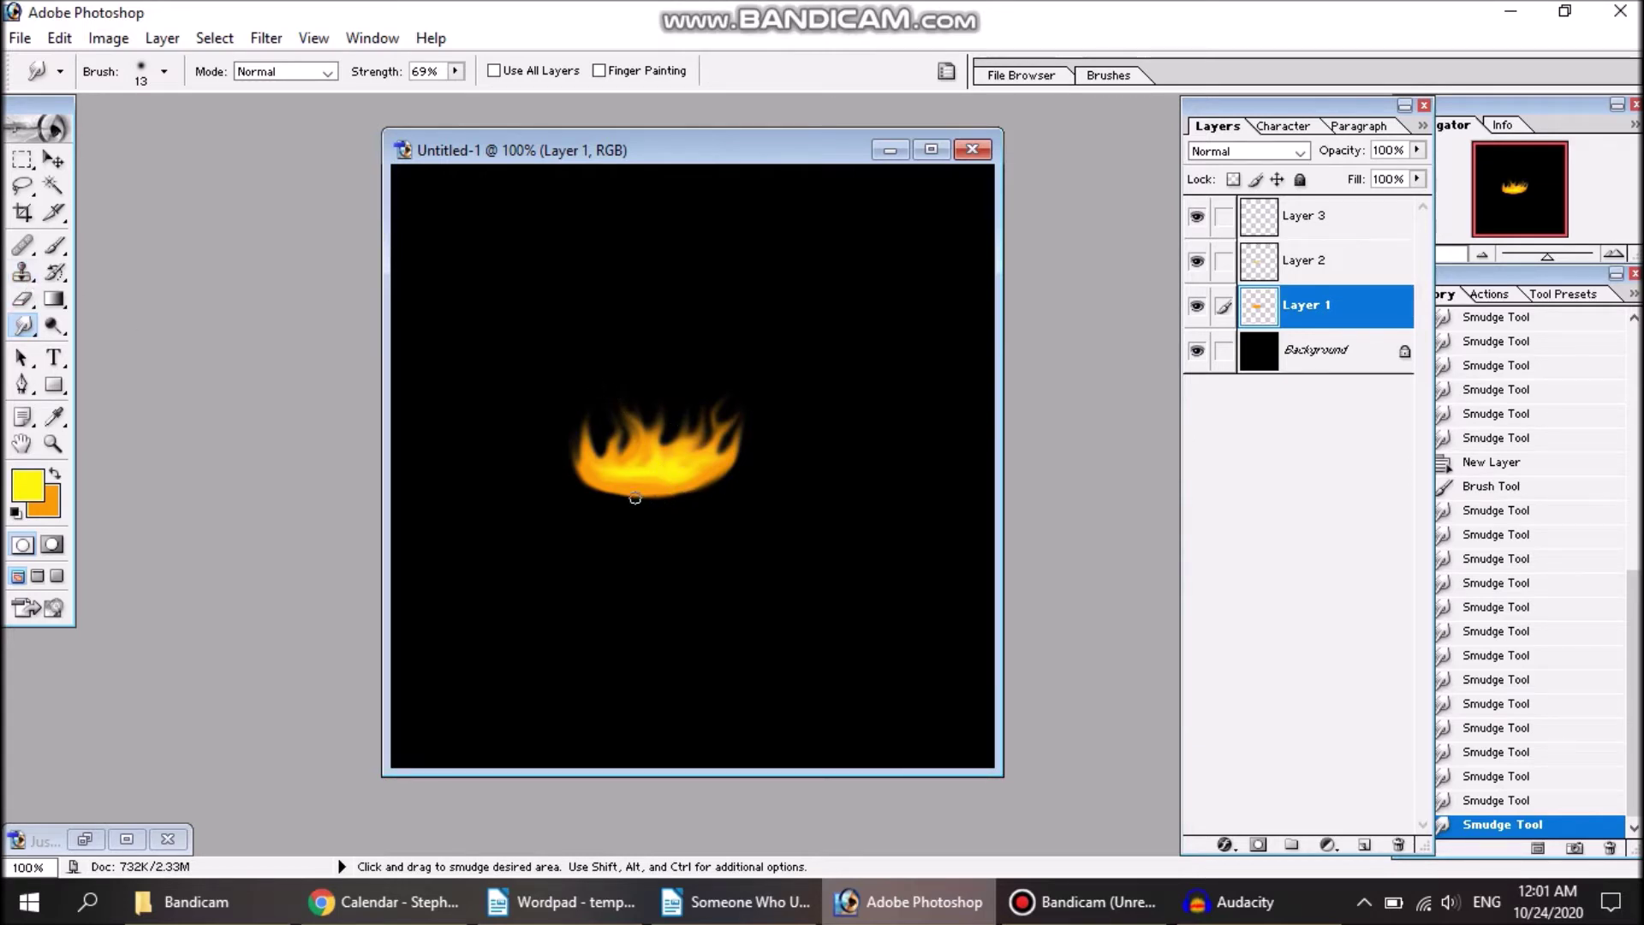
{"action": "mouse_move", "coordinate": [789, 489]}
{"action": "left_mouse_down"}
{"action": "mouse_move", "coordinate": [671, 494]}
{"action": "mouse_move", "coordinate": [775, 473]}
{"action": "left_mouse_up"}
{"action": "left_click", "coordinate": [163, 71]}
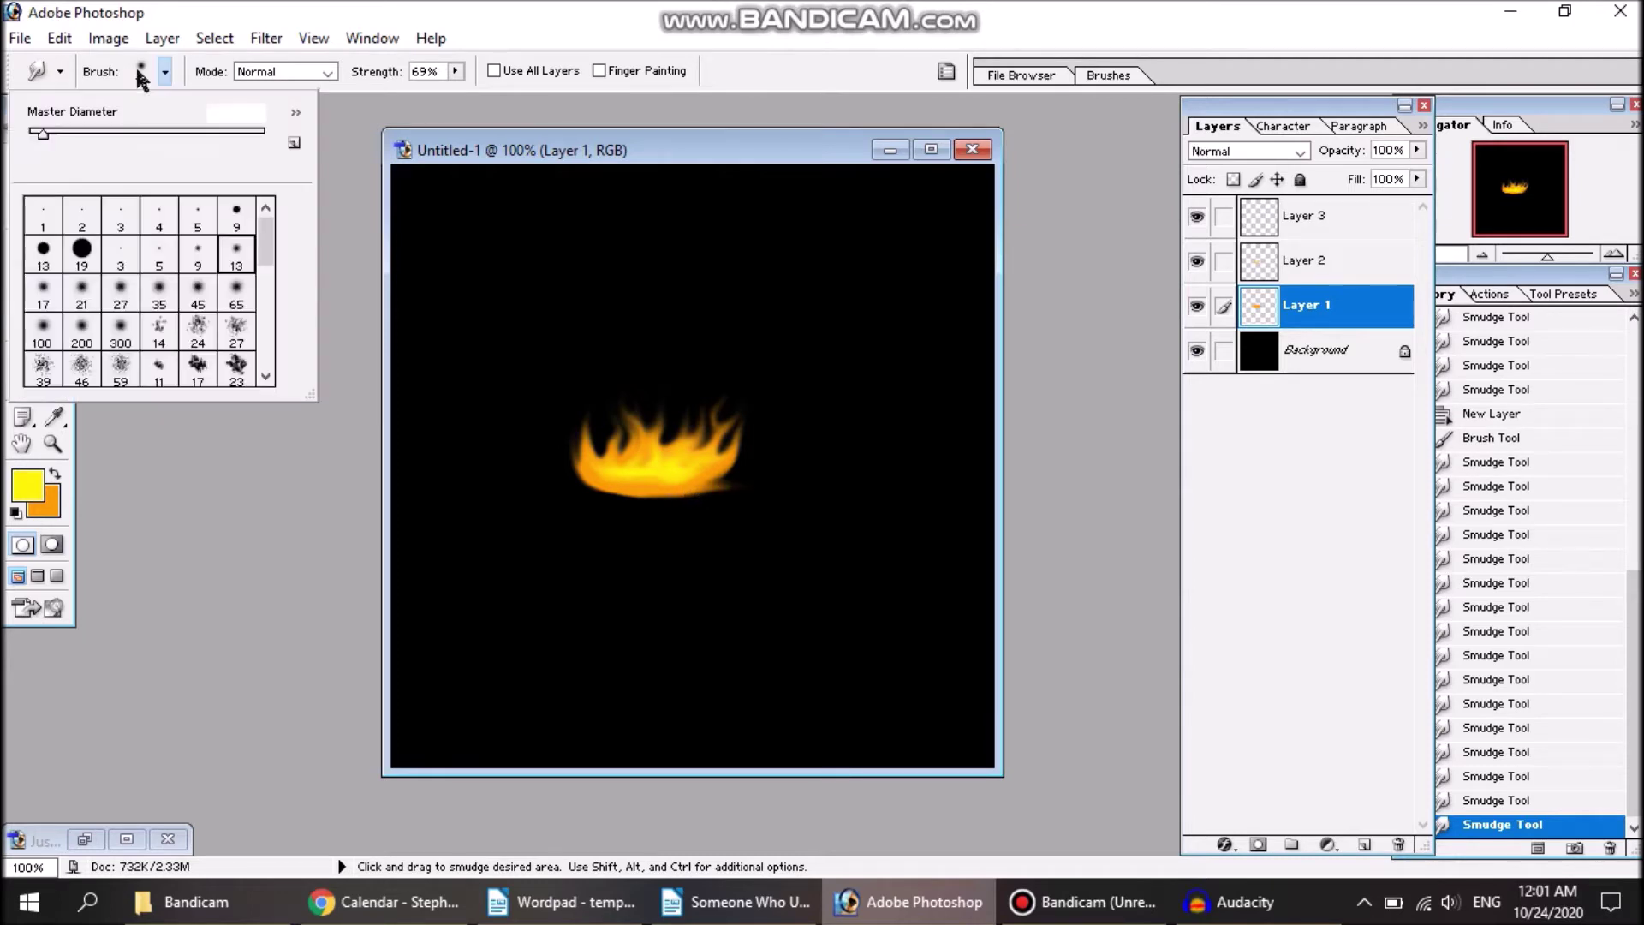
{"action": "left_click", "coordinate": [82, 291]}
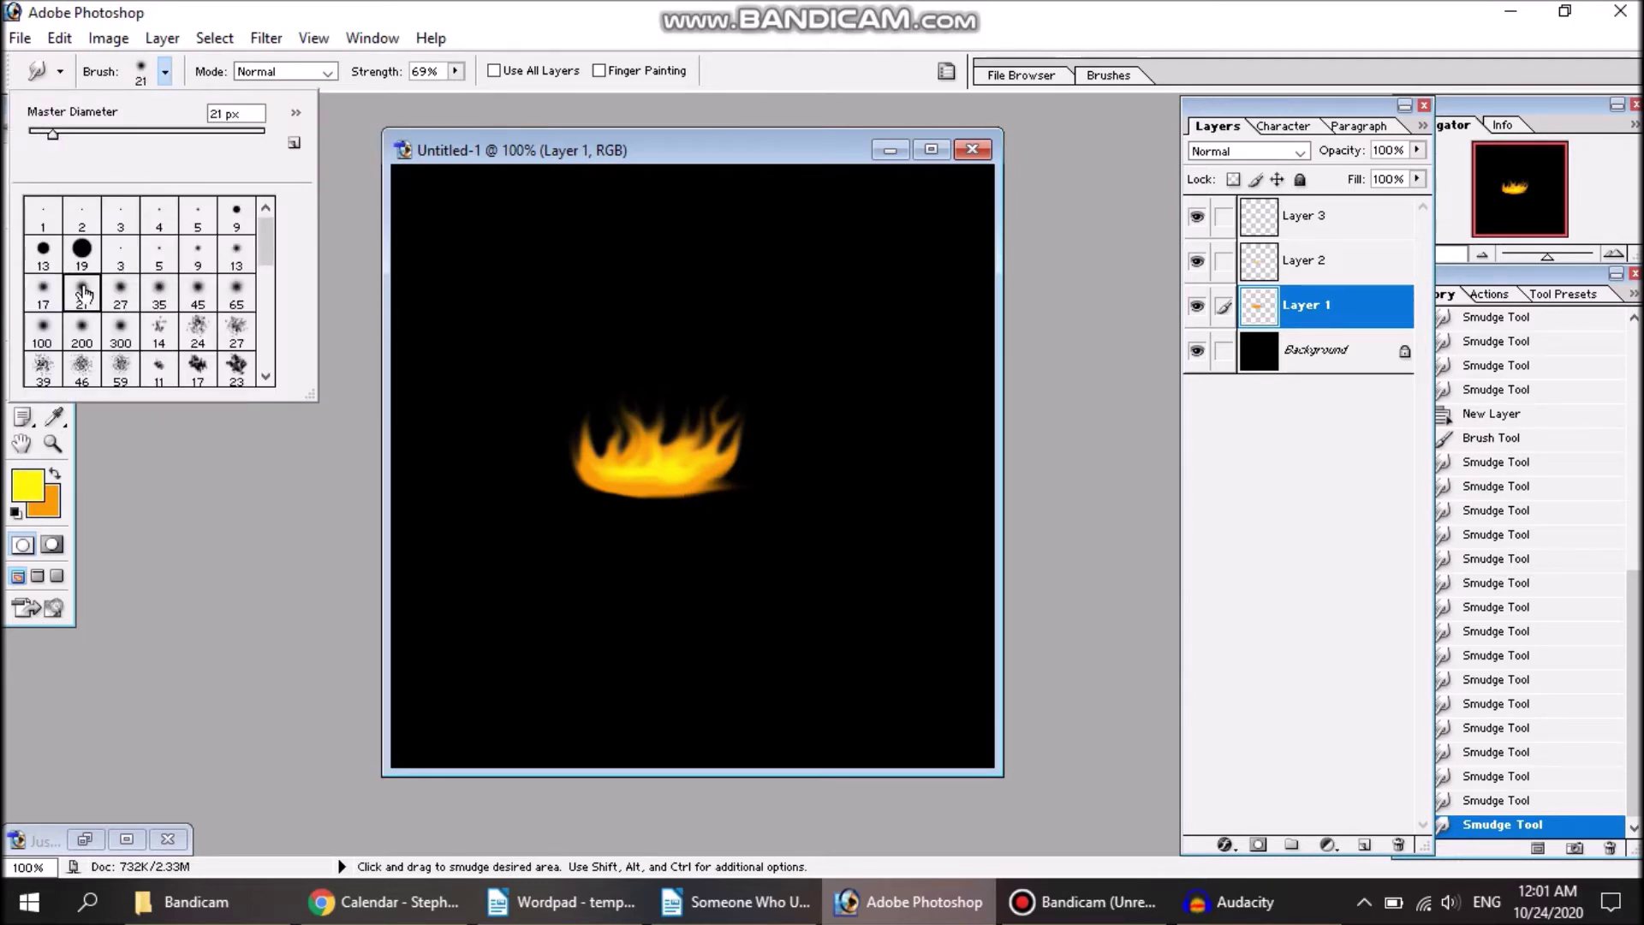
{"action": "left_click", "coordinate": [707, 168]}
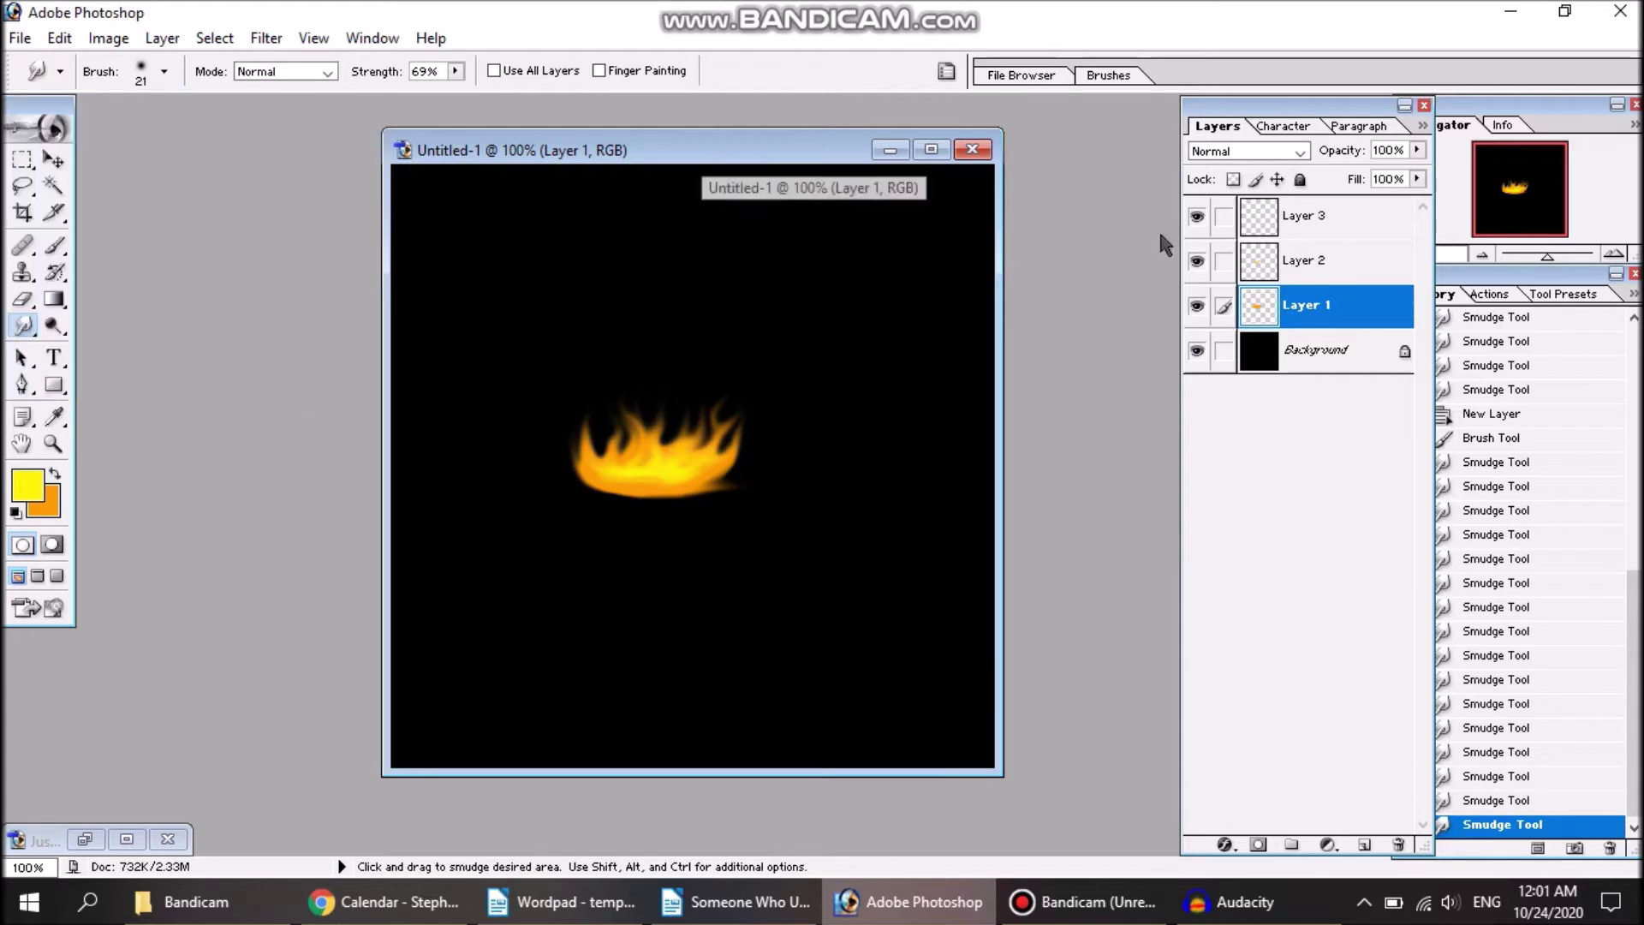
{"action": "left_click", "coordinate": [1344, 230]}
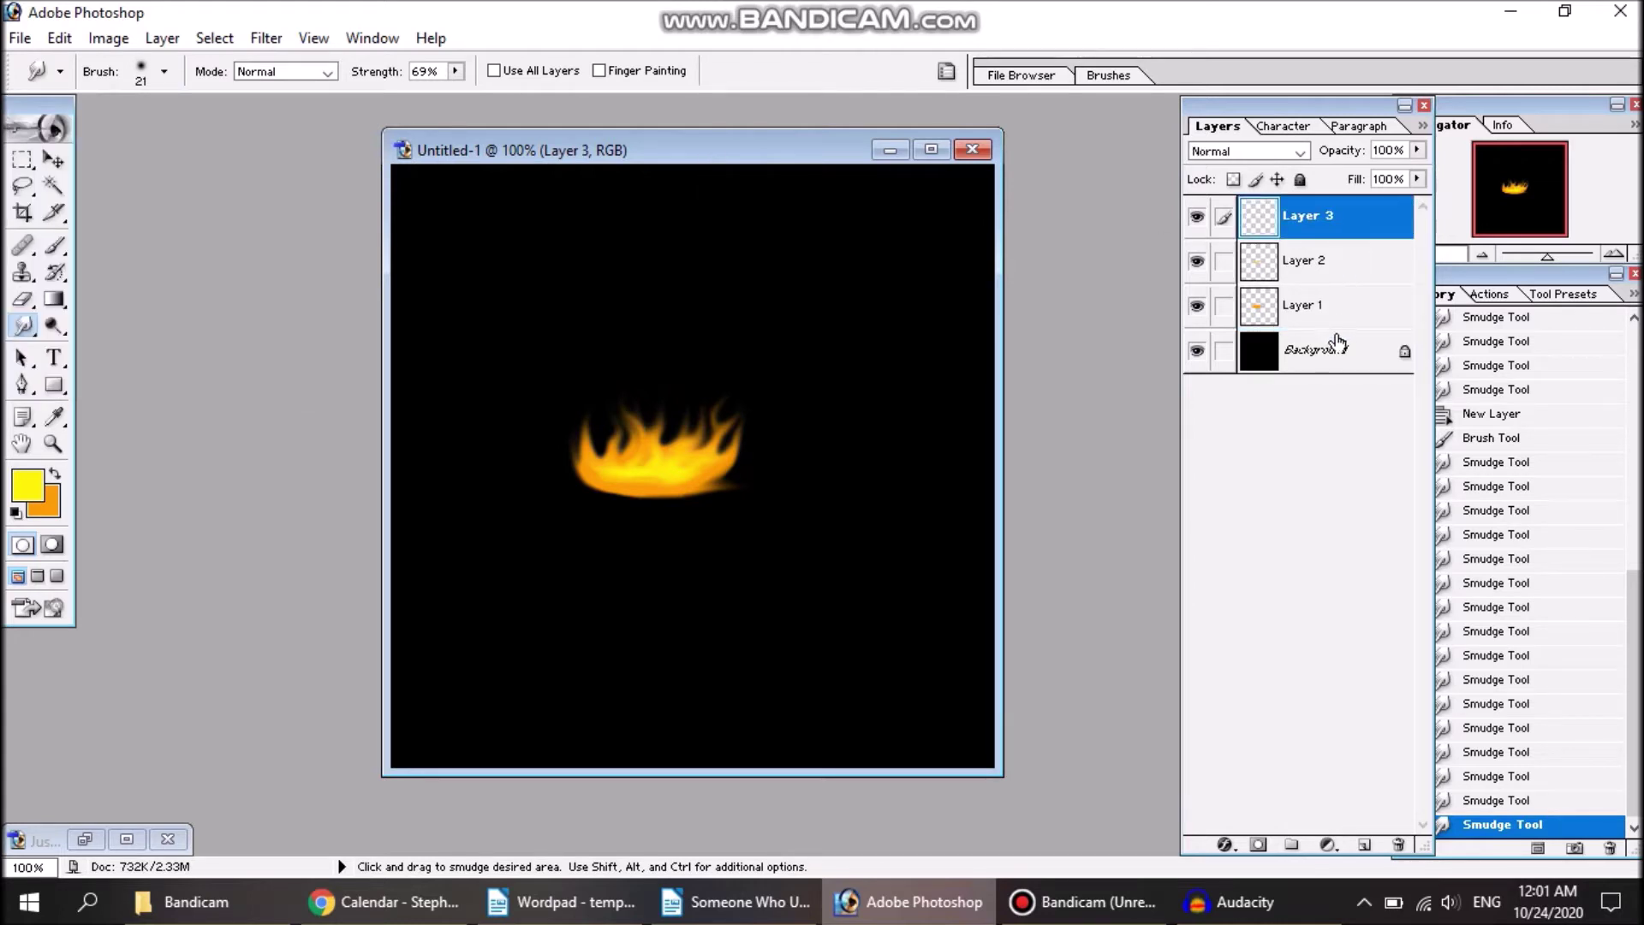
Step: Merge the yellow layers down with Ctrl+E and smudge the flame's left side into tall tips
{"action": "key", "text": "ctrl+e"}
{"action": "key", "text": "ctrl+e"}
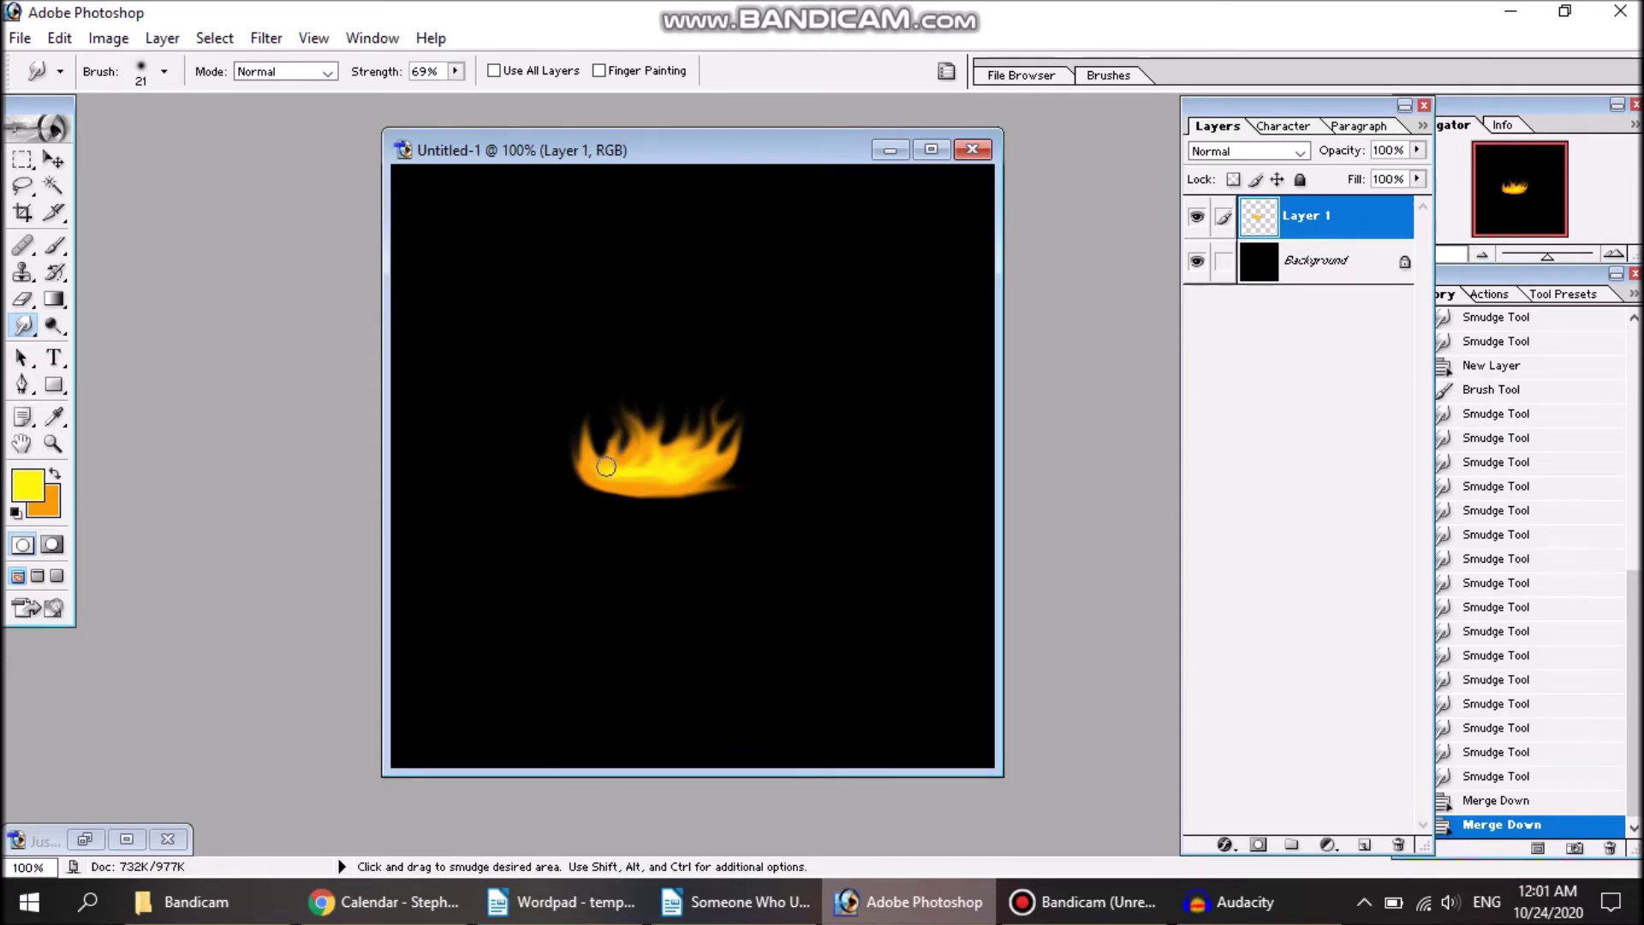
{"action": "left_click_drag", "start_coordinate": [606, 466], "coordinate": [580, 330]}
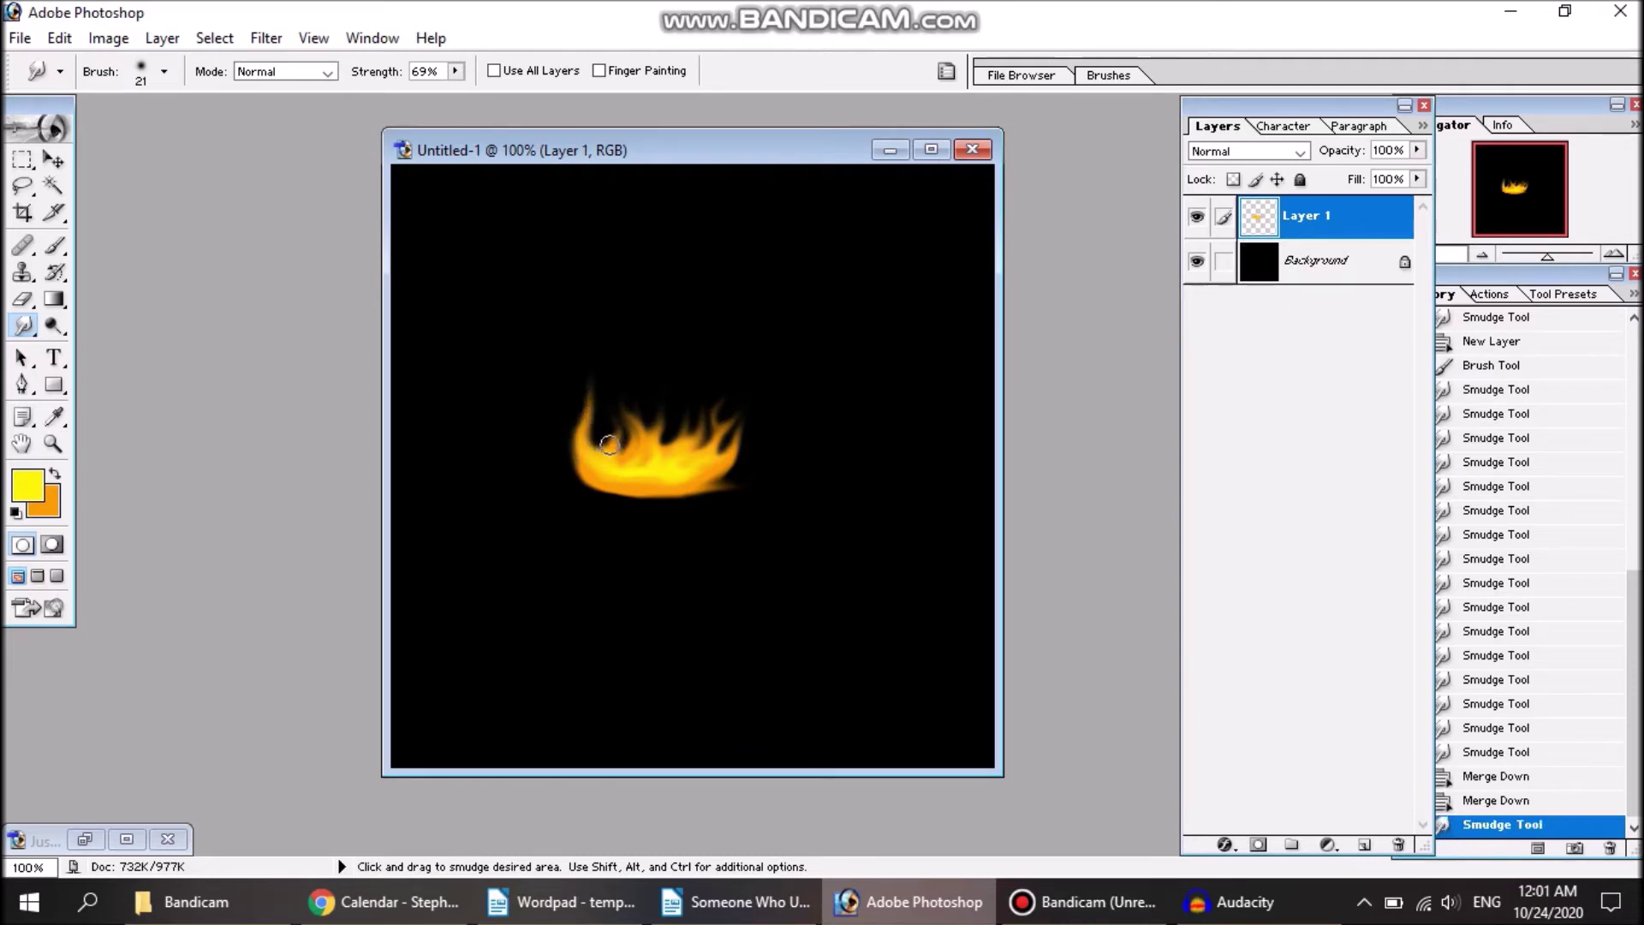
{"action": "left_click_drag", "start_coordinate": [609, 444], "coordinate": [605, 374]}
{"action": "left_click_drag", "start_coordinate": [590, 449], "coordinate": [588, 357]}
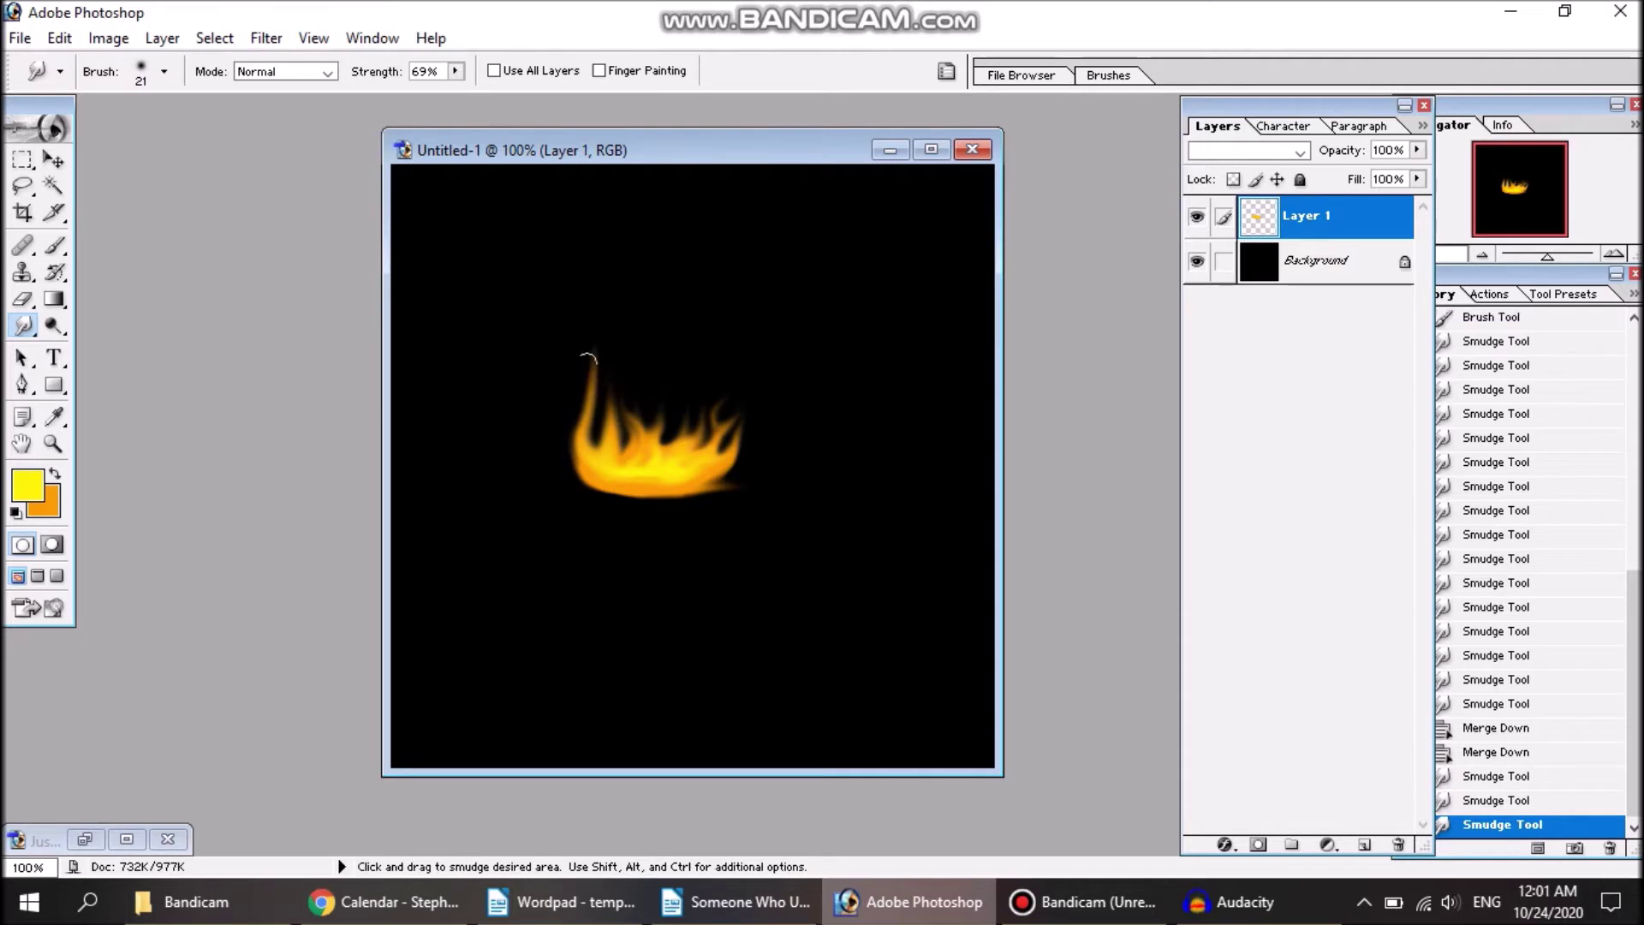
{"action": "left_click_drag", "start_coordinate": [571, 433], "coordinate": [562, 321]}
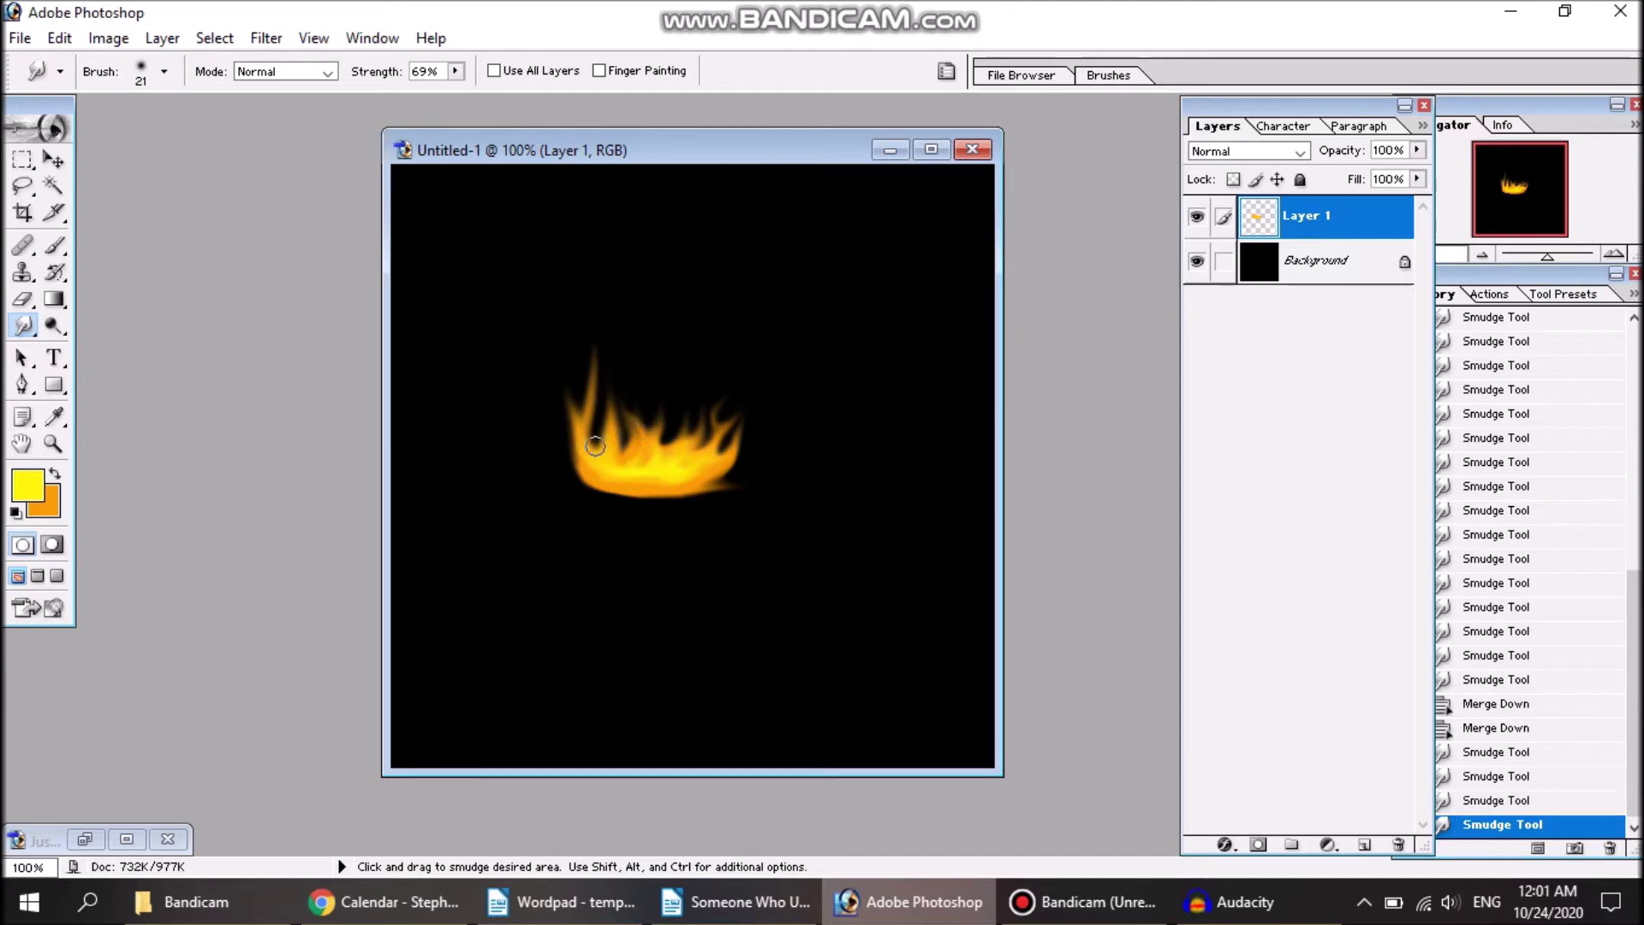
{"action": "left_click_drag", "start_coordinate": [595, 445], "coordinate": [609, 337]}
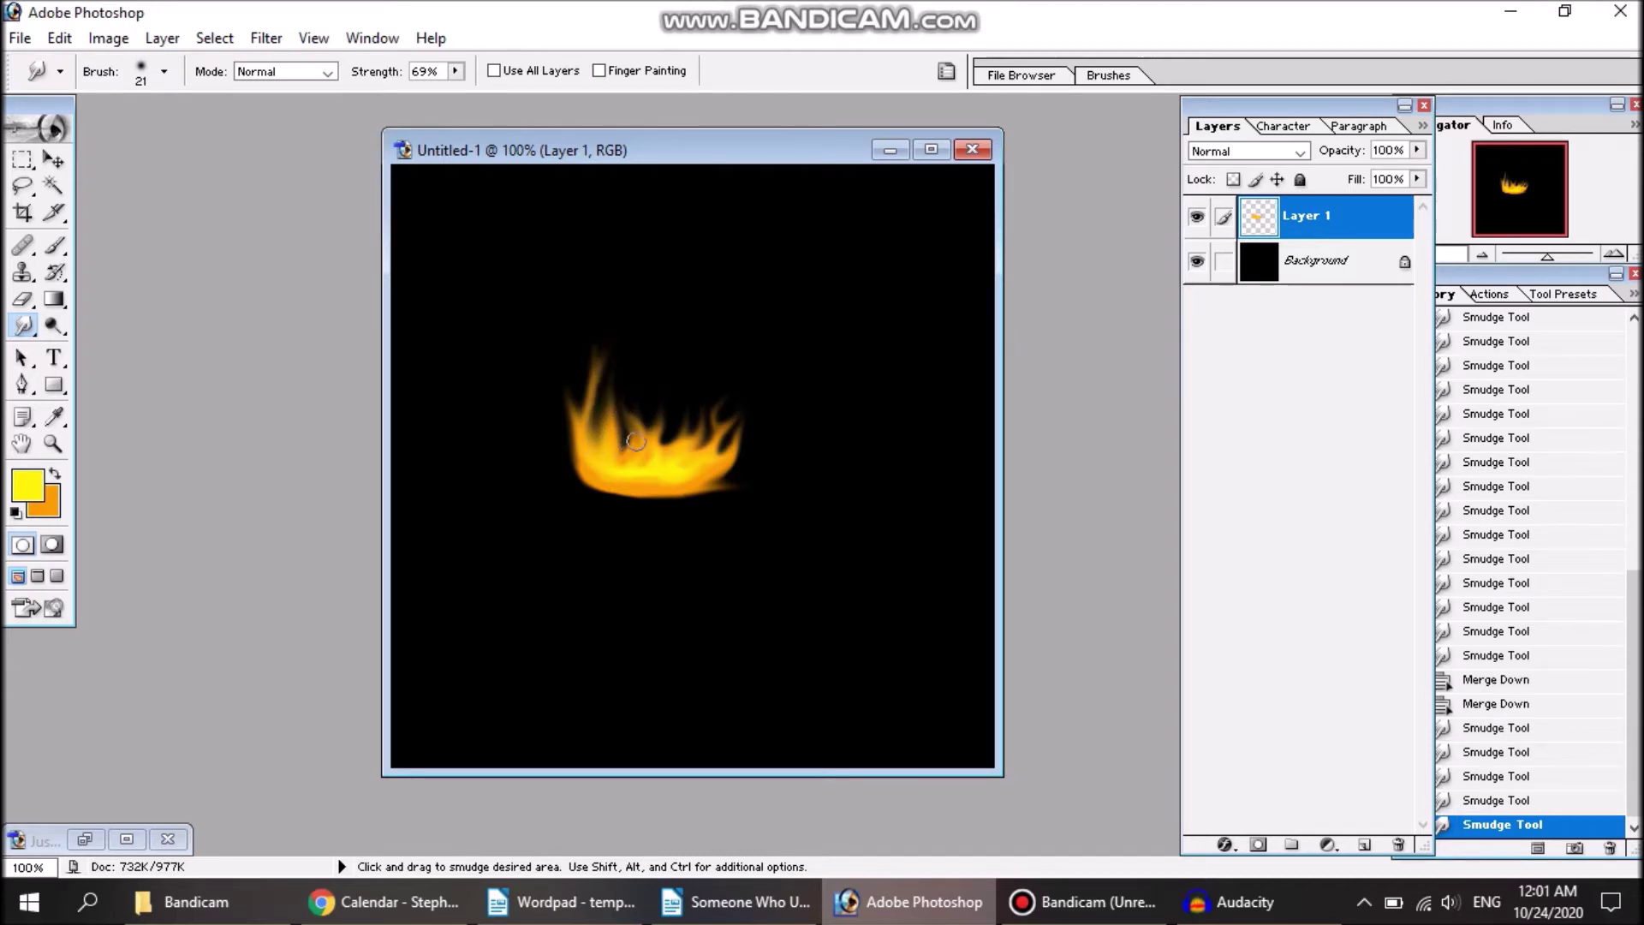
Step: Pull taller flame tongues upward through the middle and right side of the fire
{"action": "left_click_drag", "start_coordinate": [625, 454], "coordinate": [628, 330]}
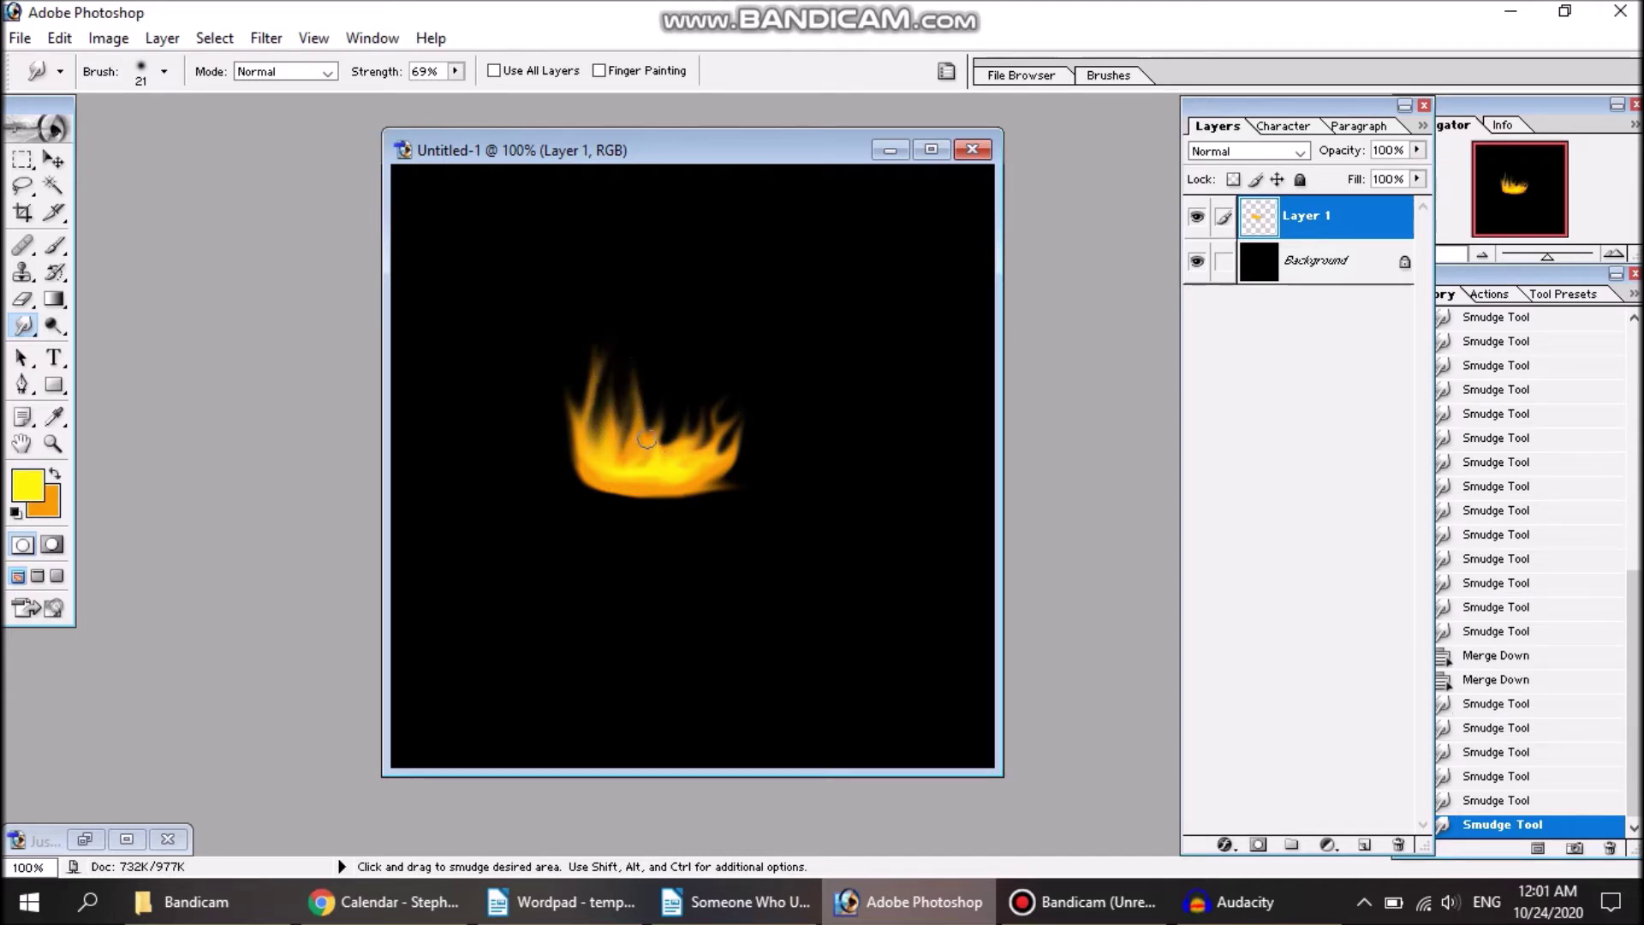
{"action": "left_click_drag", "start_coordinate": [647, 439], "coordinate": [645, 334]}
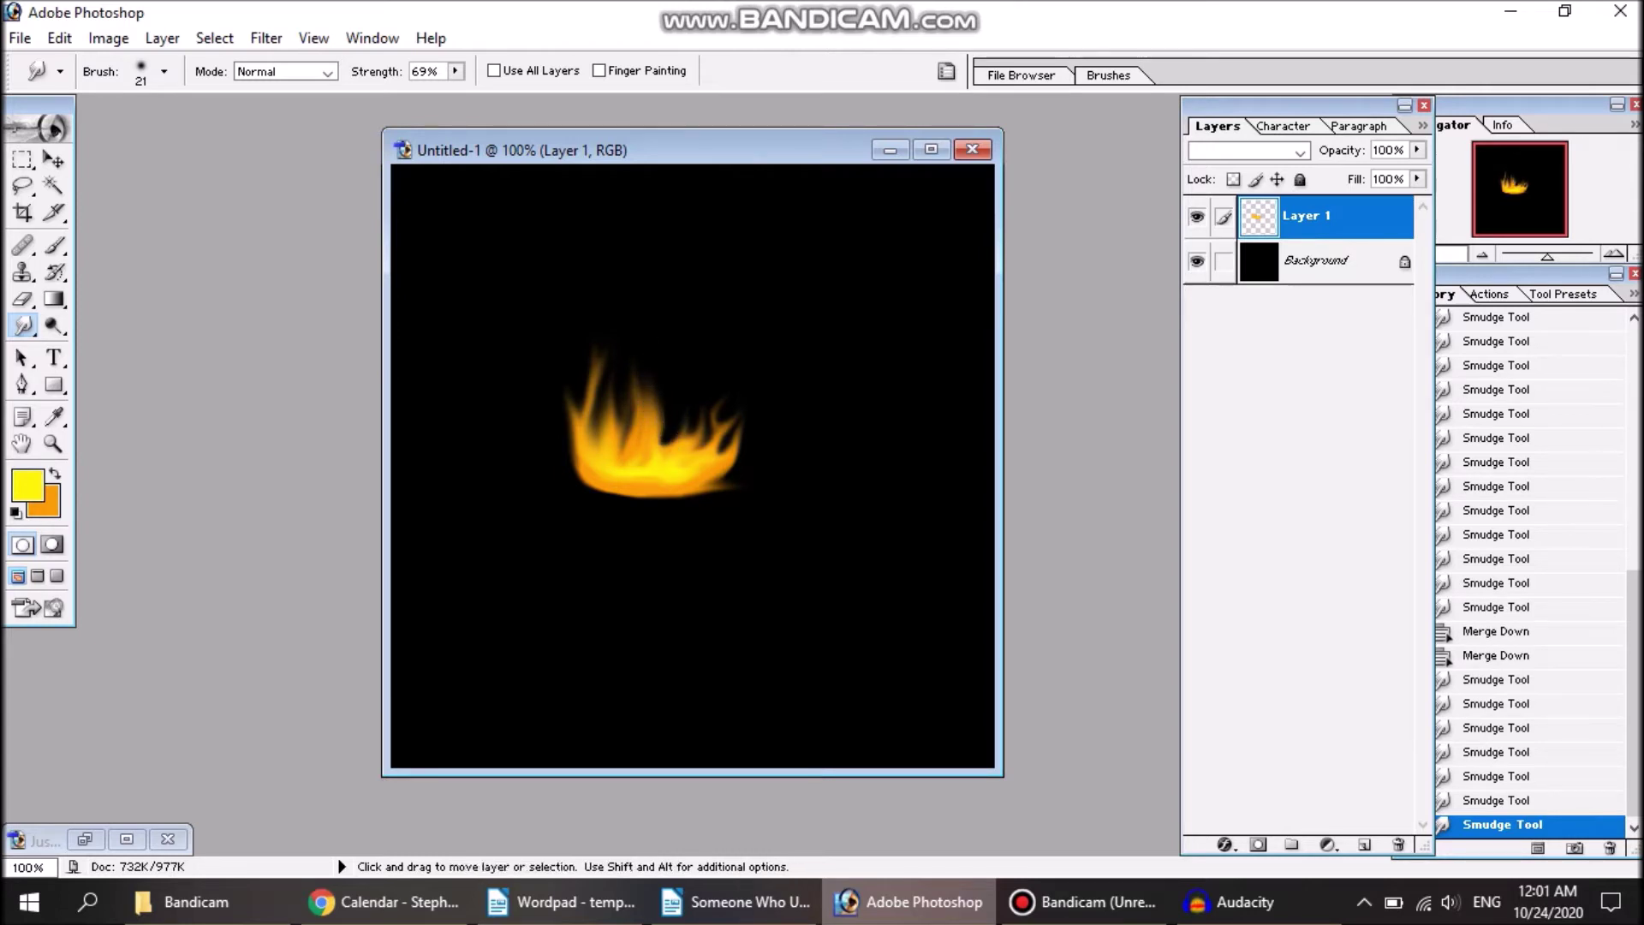
{"action": "left_click_drag", "start_coordinate": [659, 449], "coordinate": [668, 324]}
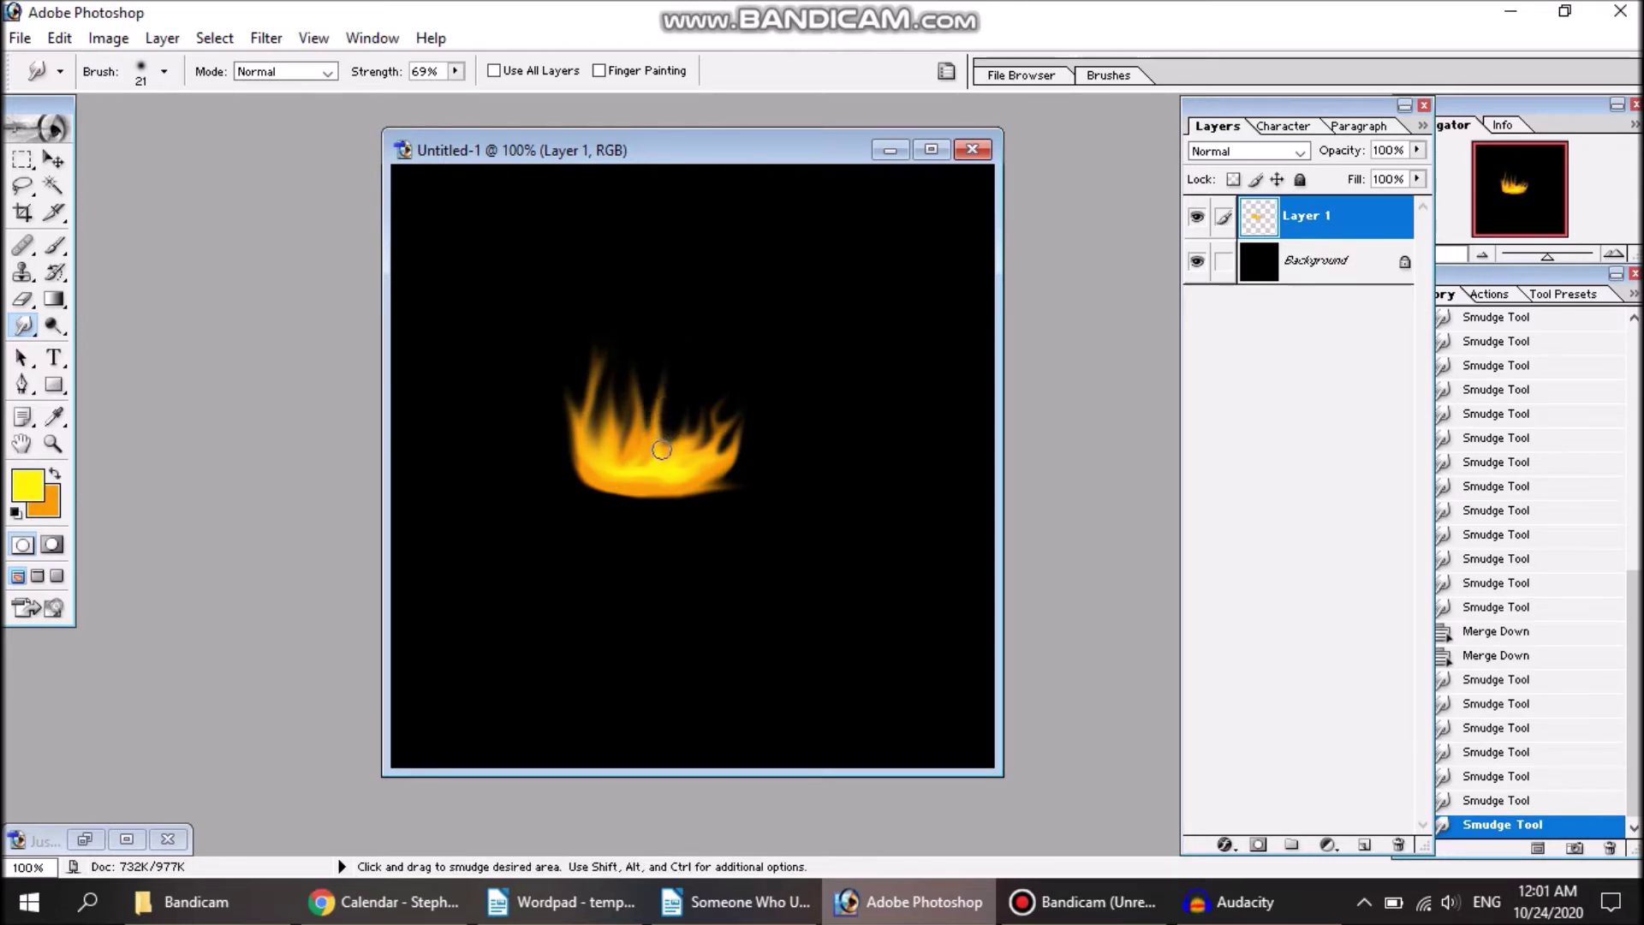
{"action": "left_click_drag", "start_coordinate": [660, 449], "coordinate": [693, 323]}
{"action": "left_click_drag", "start_coordinate": [690, 420], "coordinate": [699, 360]}
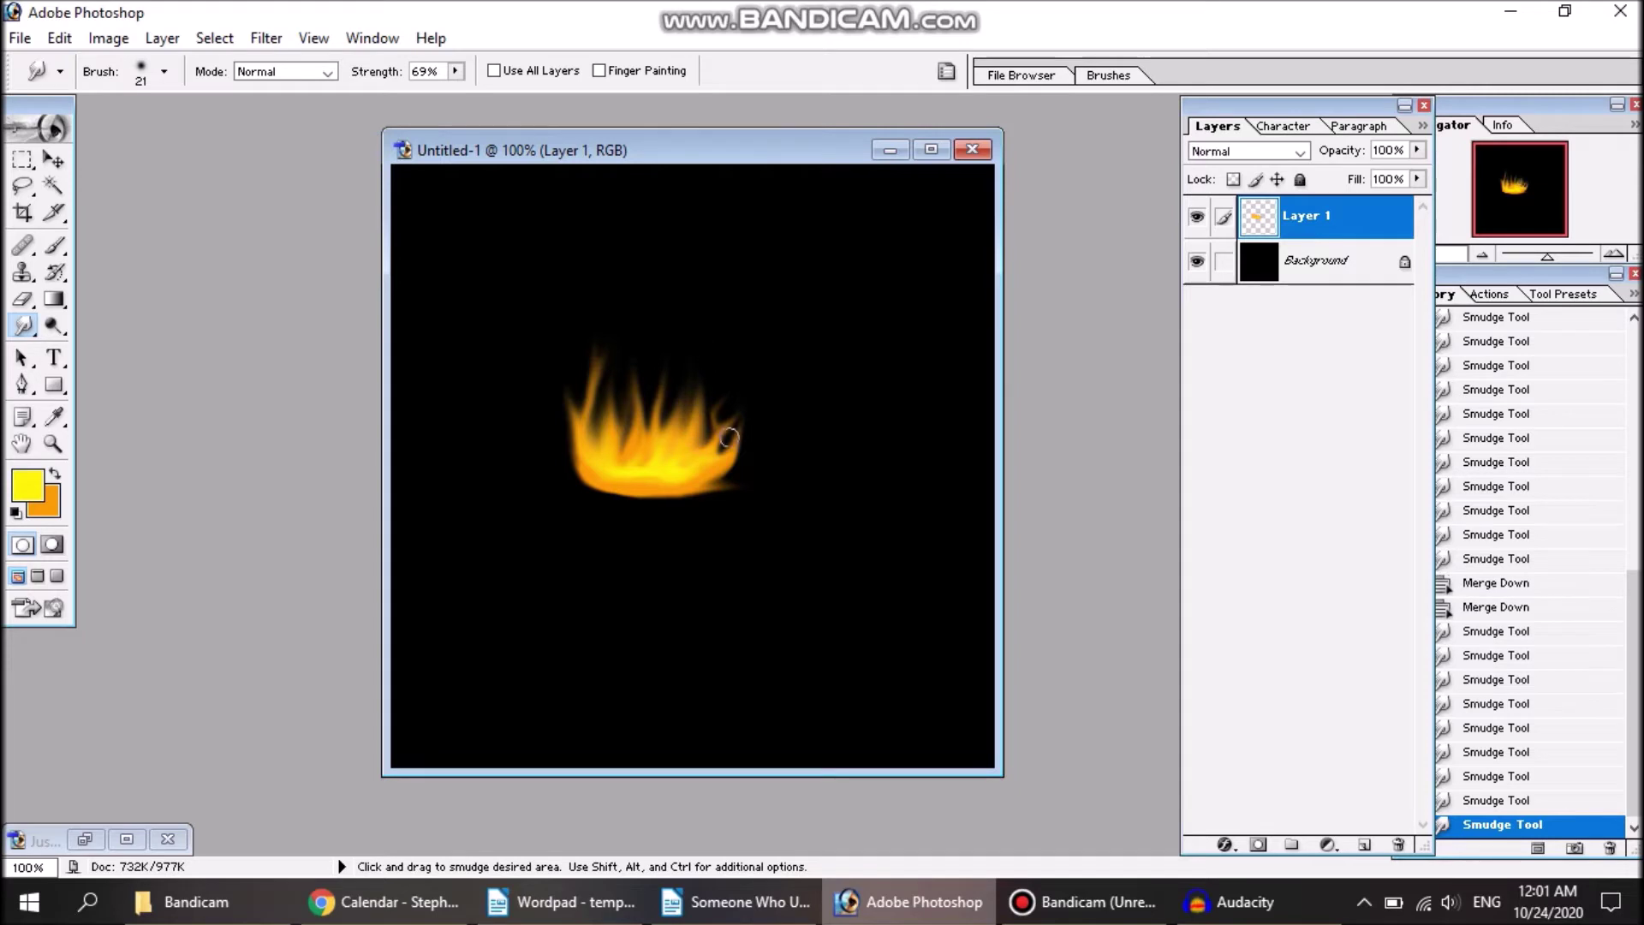
{"action": "left_click_drag", "start_coordinate": [715, 451], "coordinate": [730, 376]}
{"action": "left_click_drag", "start_coordinate": [736, 460], "coordinate": [748, 366]}
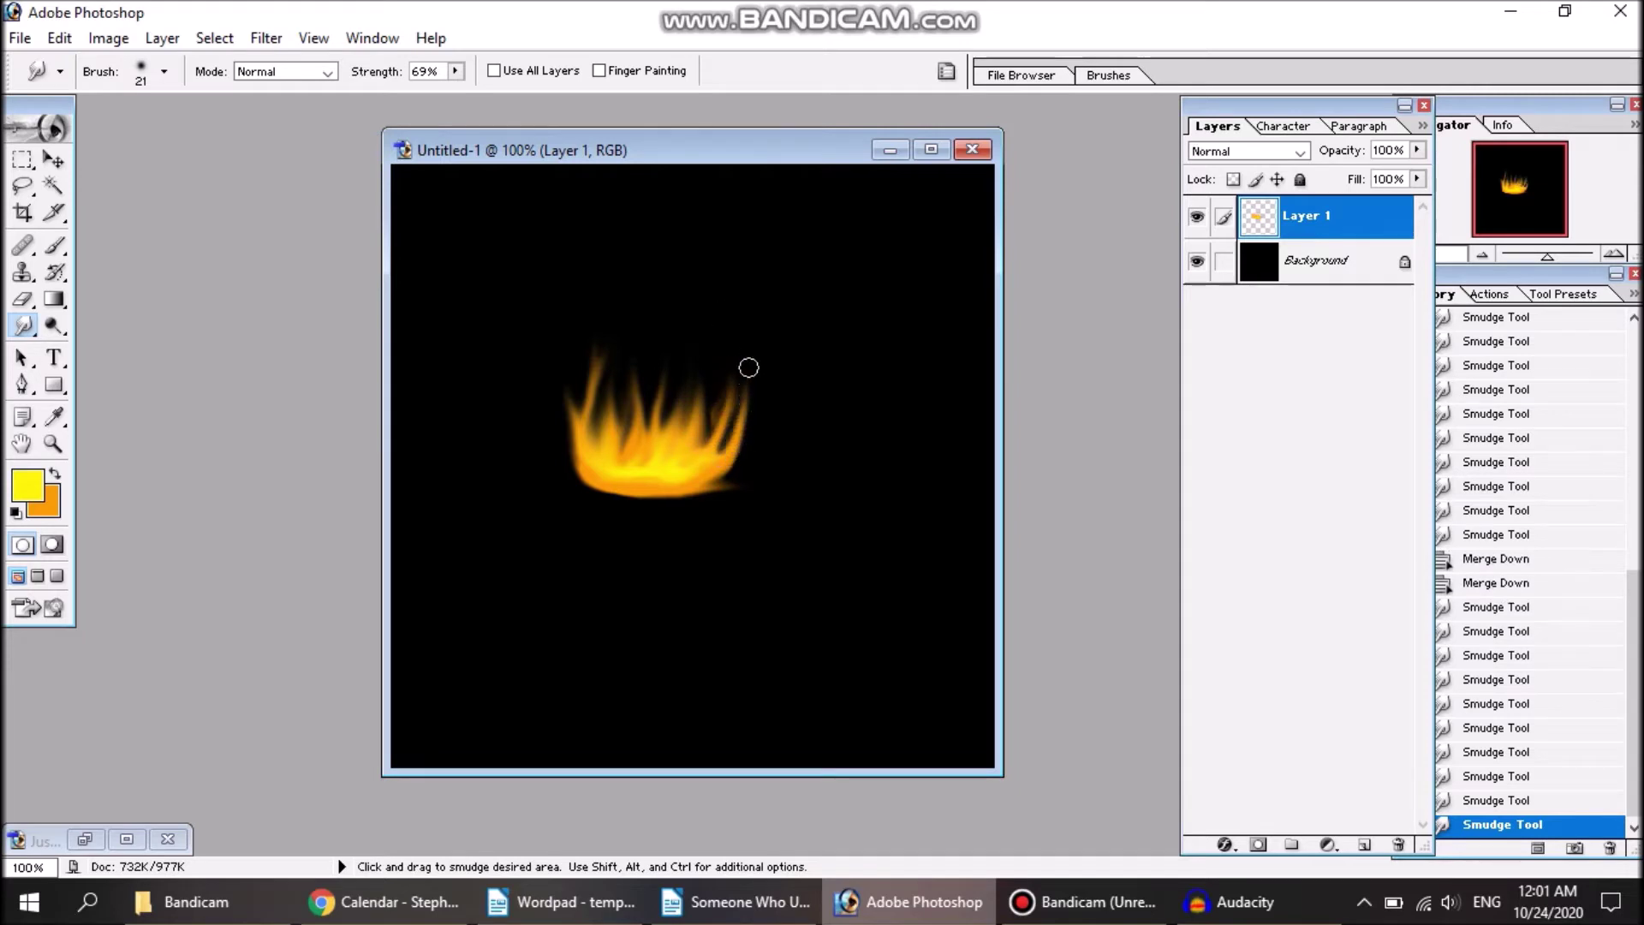
Step: Smudge the flame's lower edge and bottom downward with a 100 px brush
{"action": "left_click", "coordinate": [164, 71]}
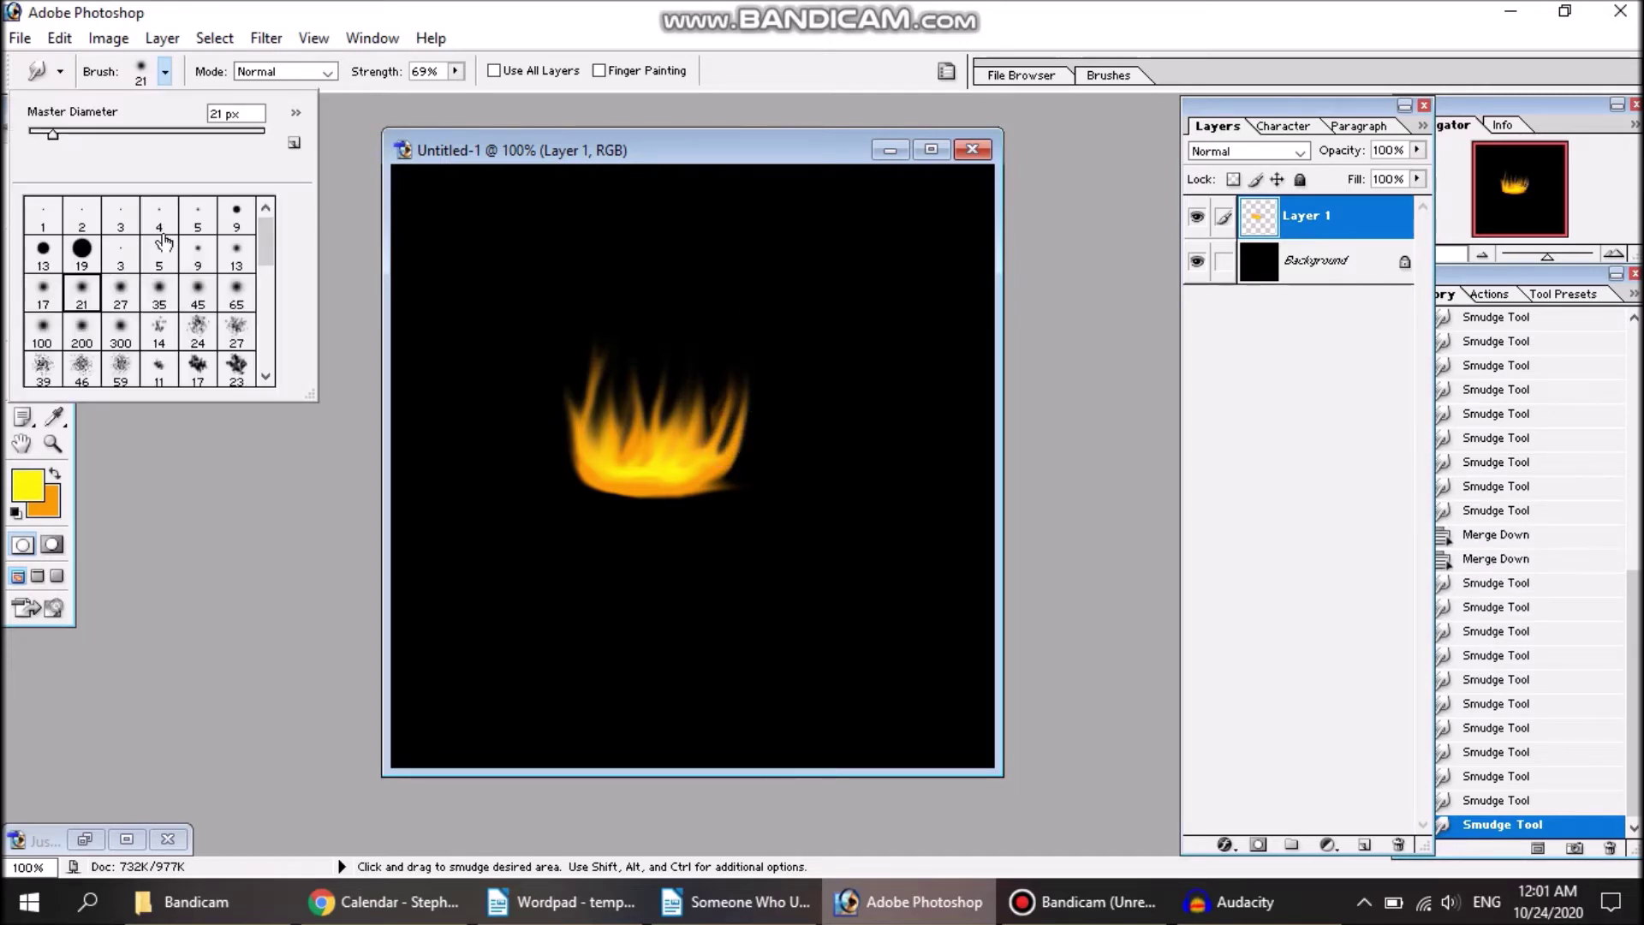
{"action": "left_click", "coordinate": [53, 336]}
{"action": "mouse_move", "coordinate": [620, 508]}
{"action": "left_mouse_down"}
{"action": "mouse_move", "coordinate": [623, 542]}
{"action": "mouse_move", "coordinate": [682, 520]}
{"action": "mouse_move", "coordinate": [759, 540]}
{"action": "mouse_move", "coordinate": [781, 480]}
{"action": "left_mouse_up"}
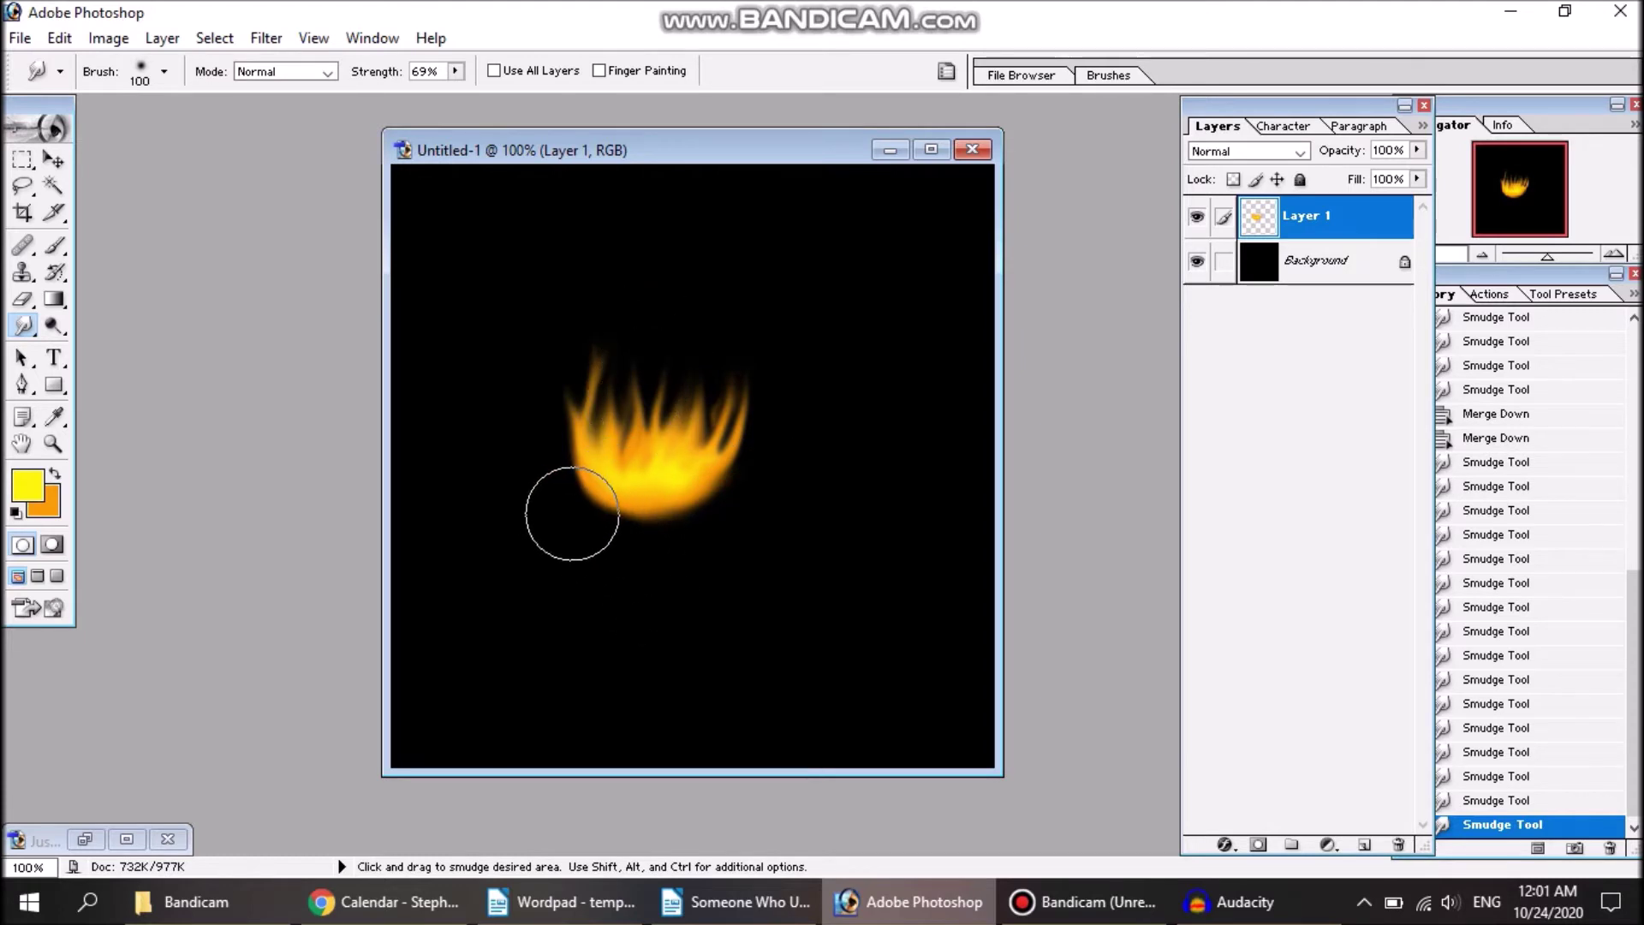
{"action": "mouse_move", "coordinate": [627, 537]}
{"action": "left_mouse_down"}
{"action": "mouse_move", "coordinate": [674, 524]}
{"action": "mouse_move", "coordinate": [659, 513]}
{"action": "left_mouse_up"}
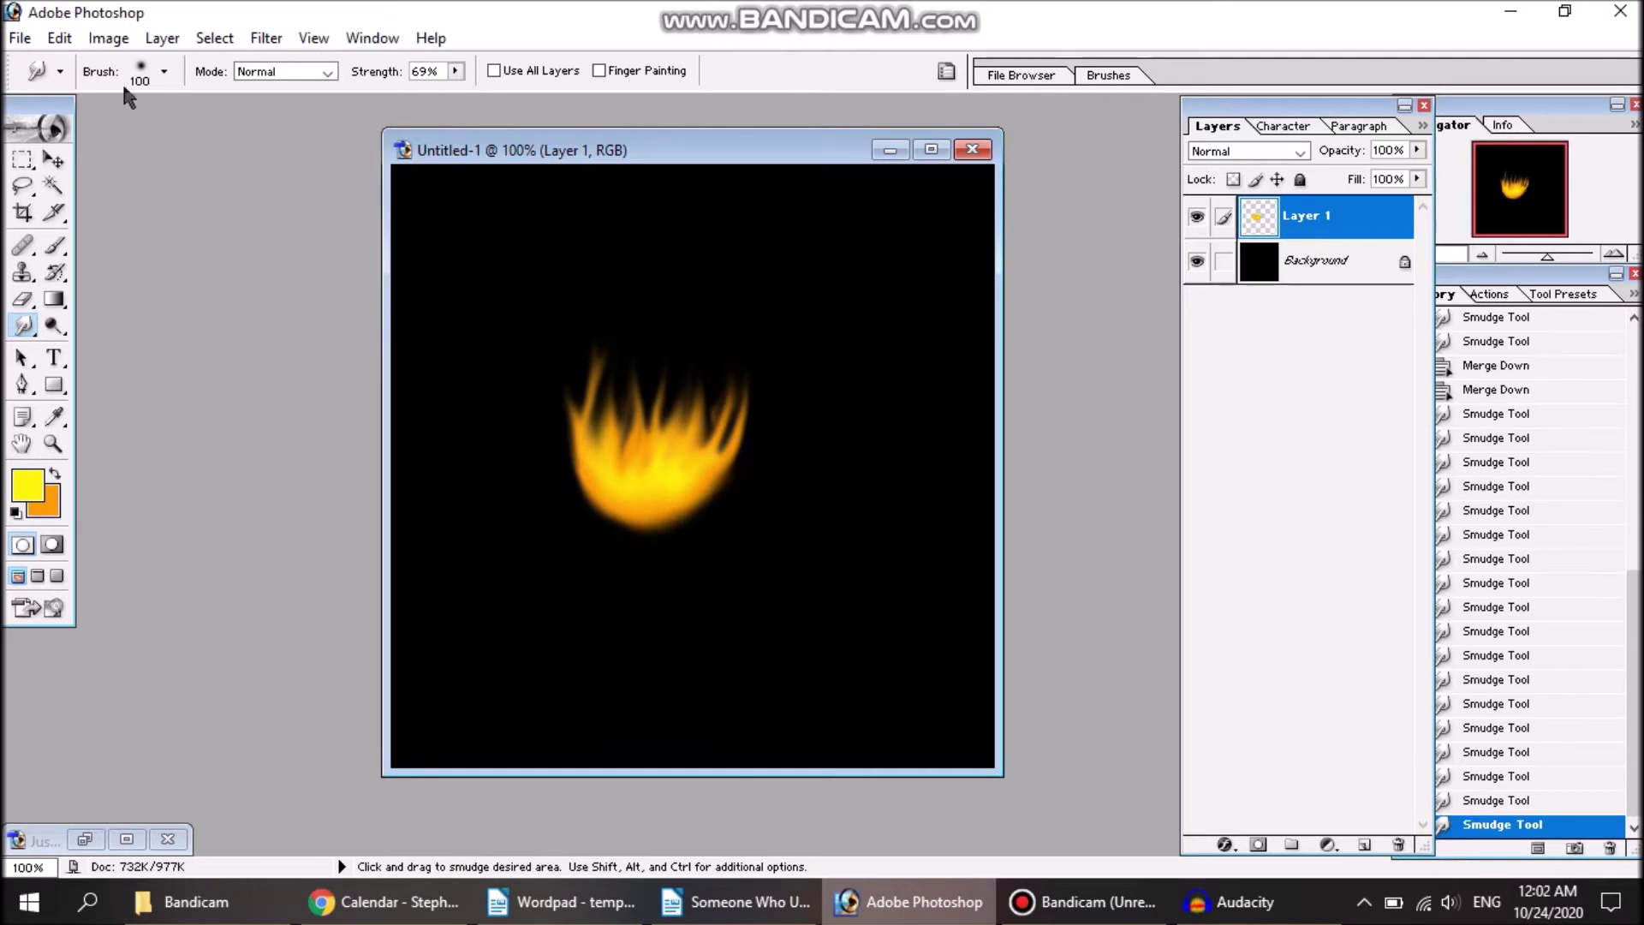
Step: With a 45 px brush, stretch the central and right tongues into taller tips, undoing one stroke
{"action": "left_click", "coordinate": [164, 72]}
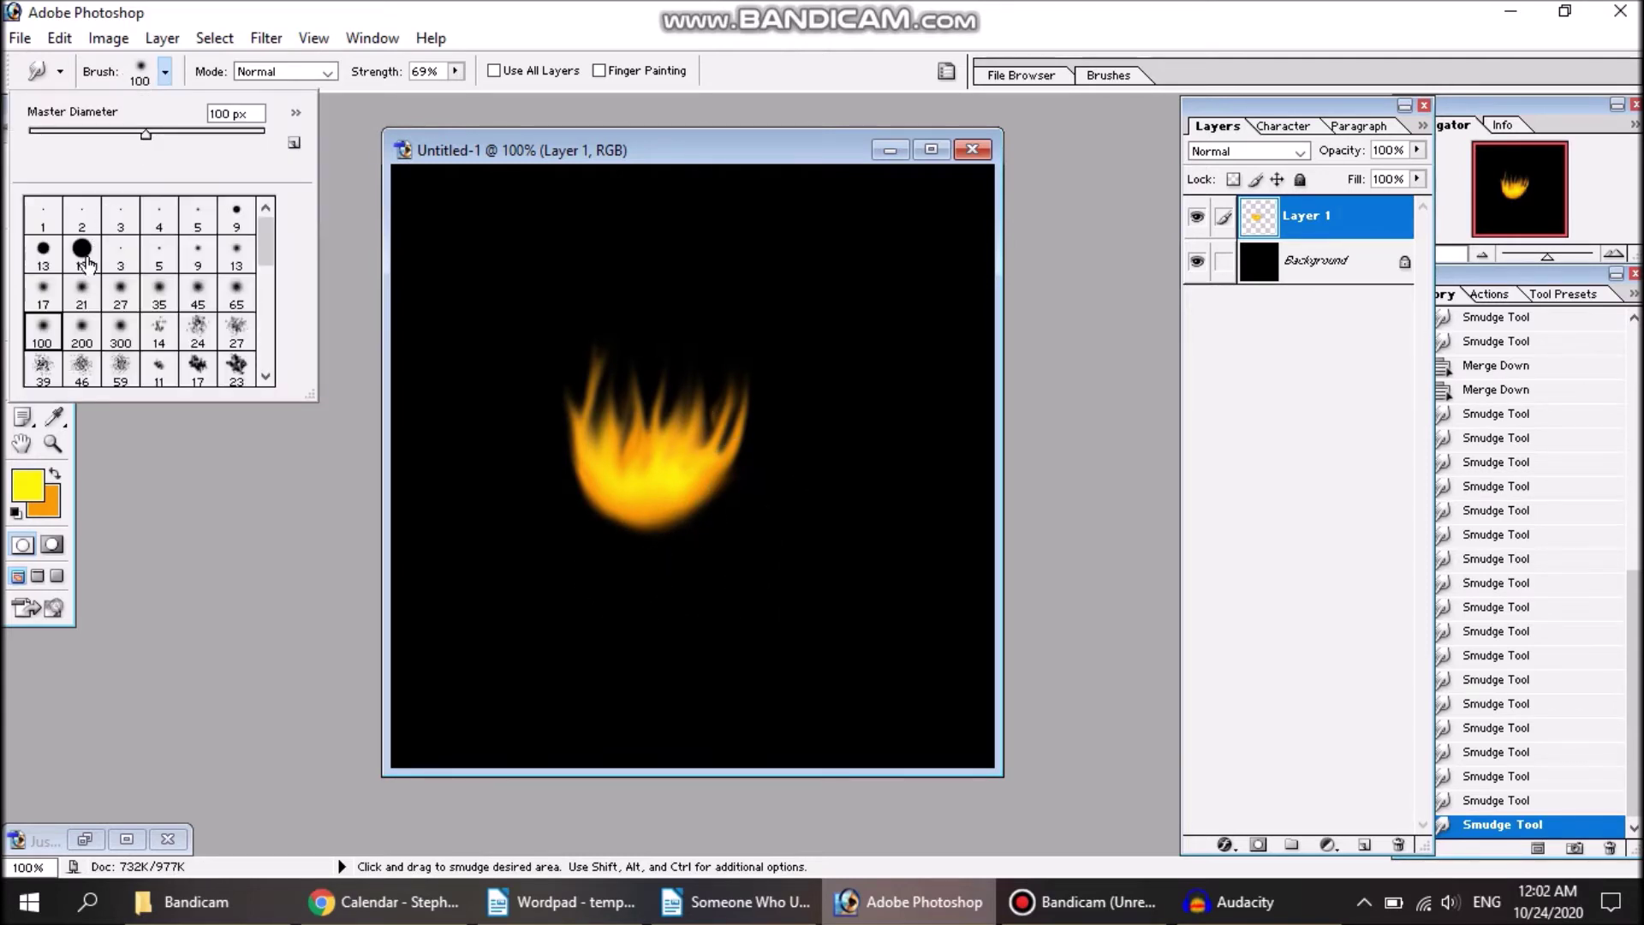
{"action": "left_click", "coordinate": [198, 291]}
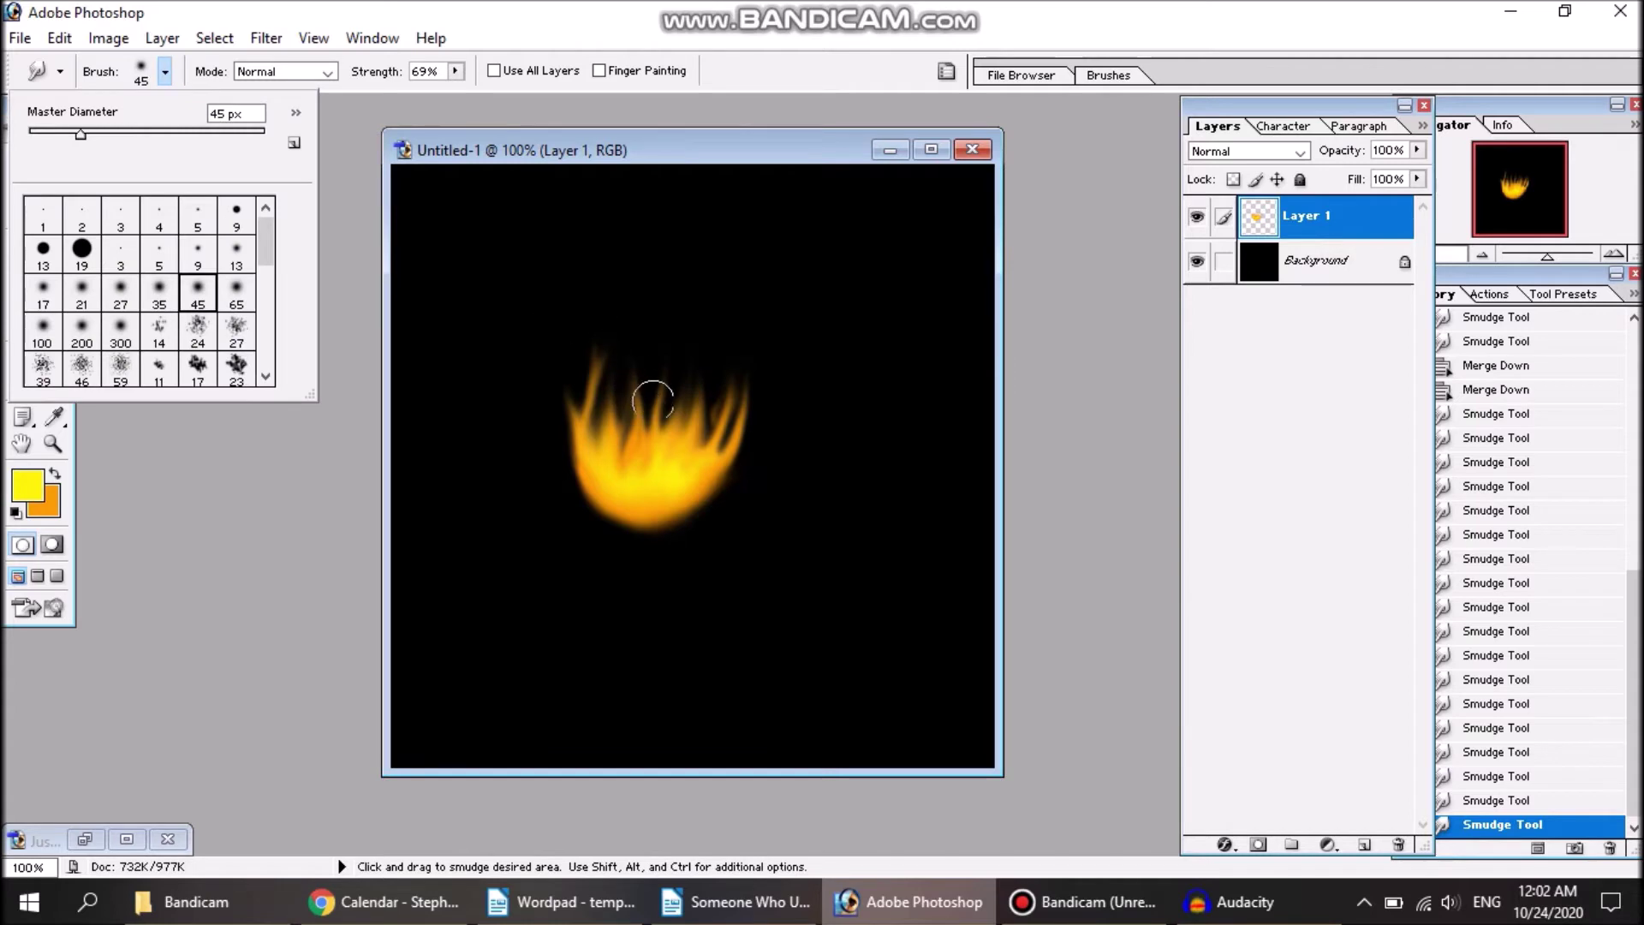
{"action": "left_click_drag", "start_coordinate": [645, 417], "coordinate": [642, 322]}
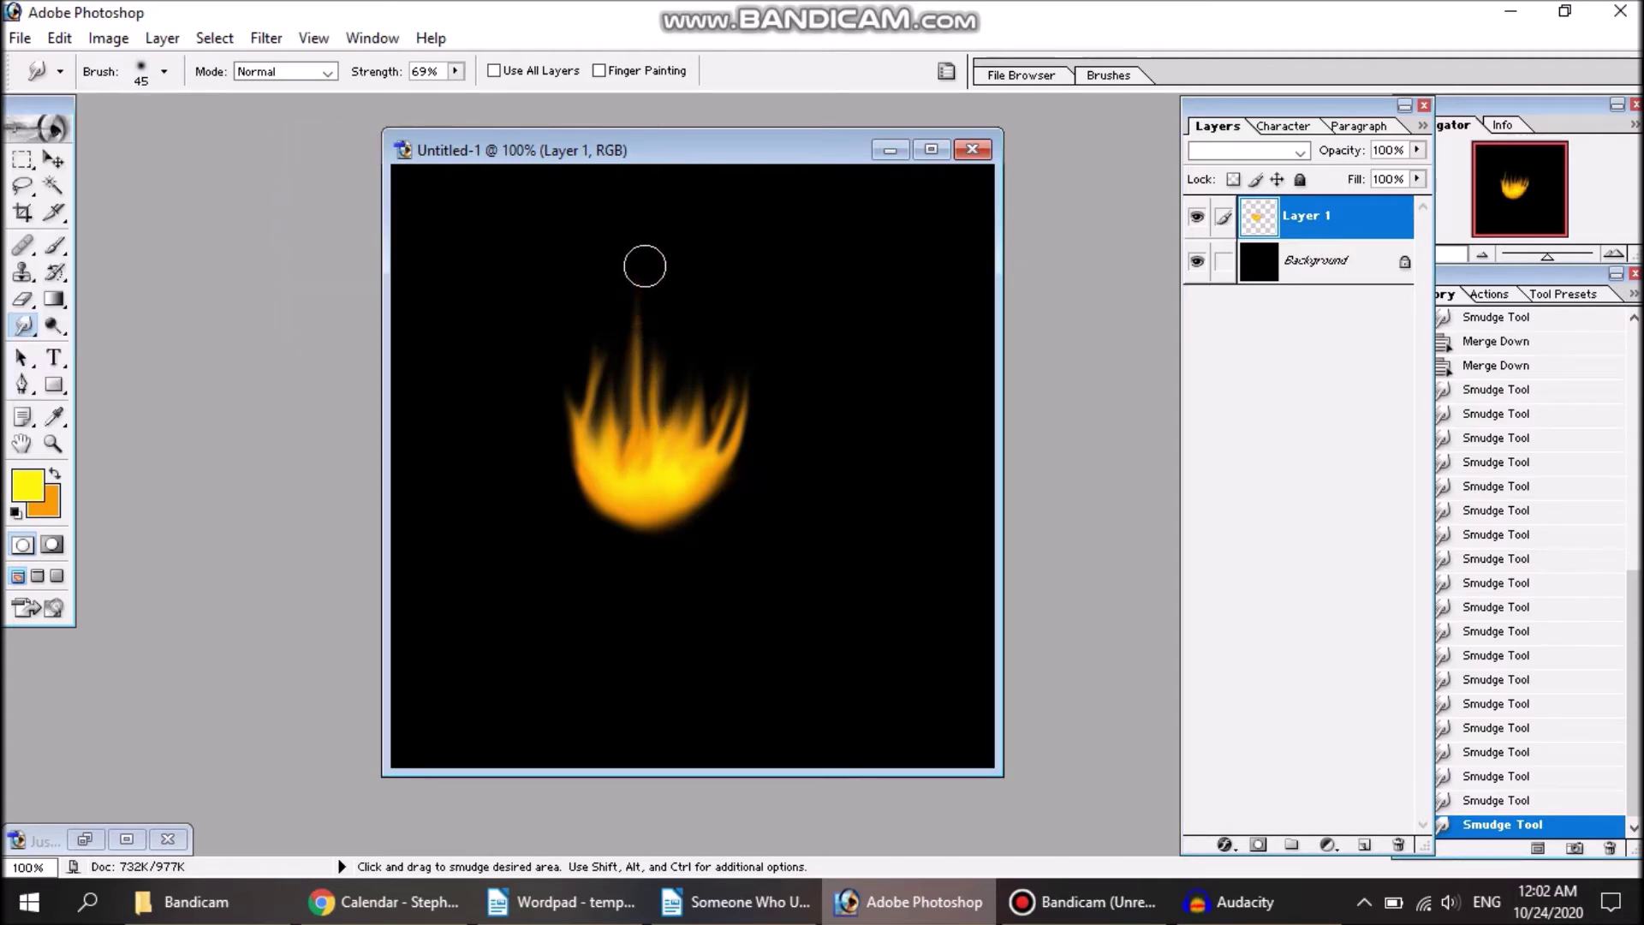
{"action": "left_click_drag", "start_coordinate": [673, 432], "coordinate": [669, 305]}
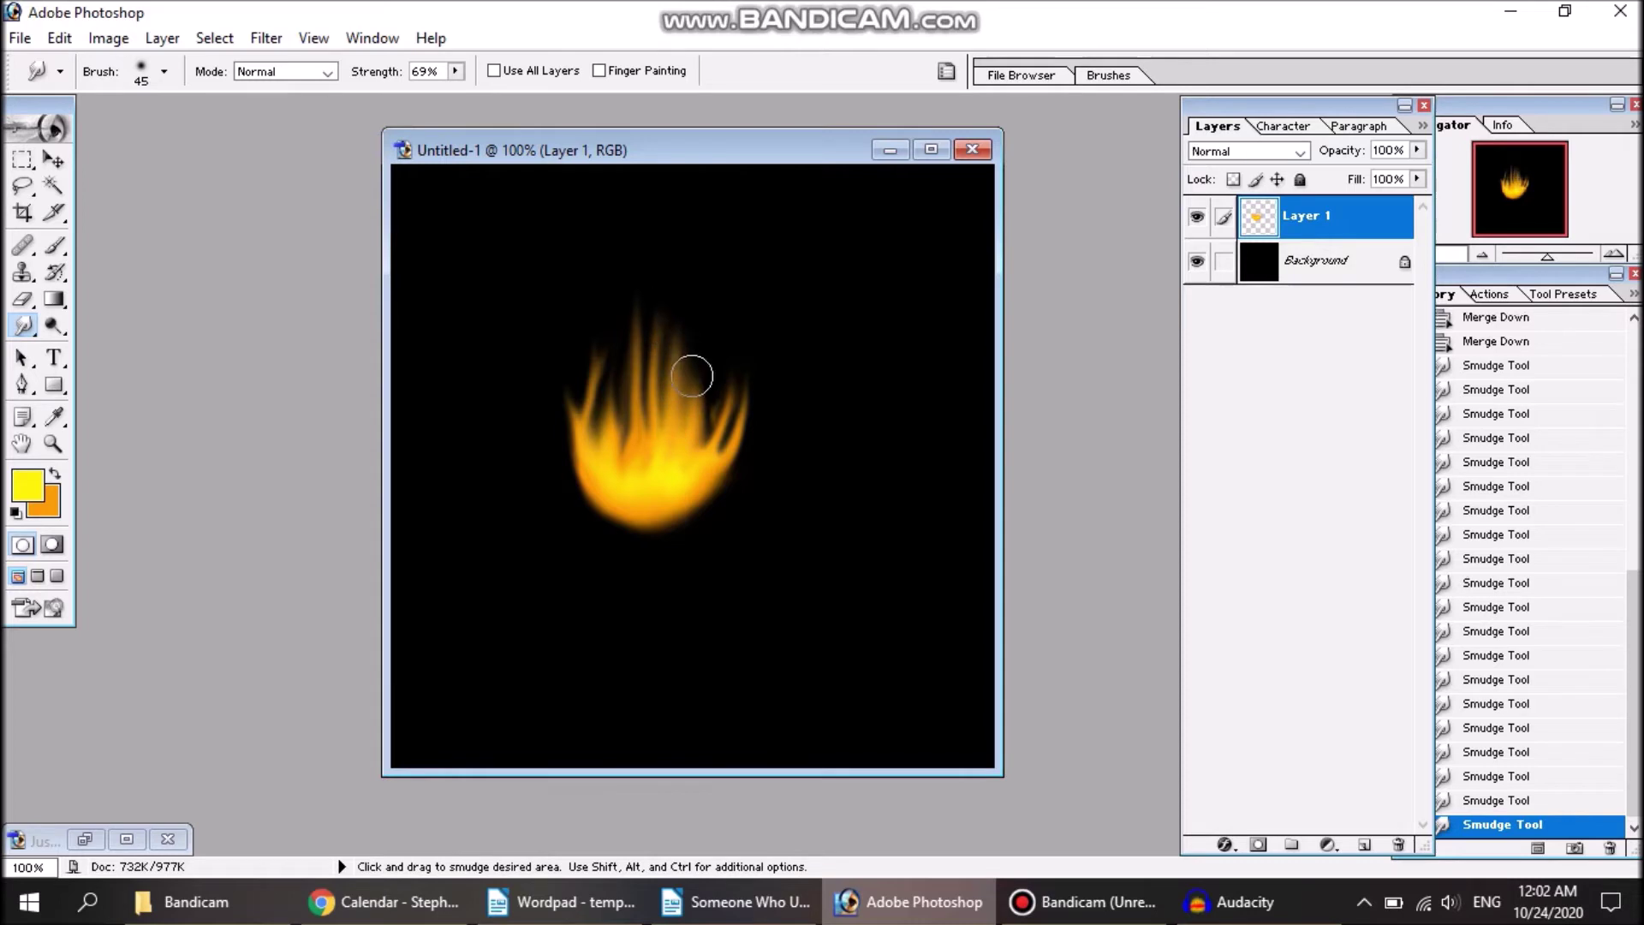
{"action": "key", "text": "ctrl+z"}
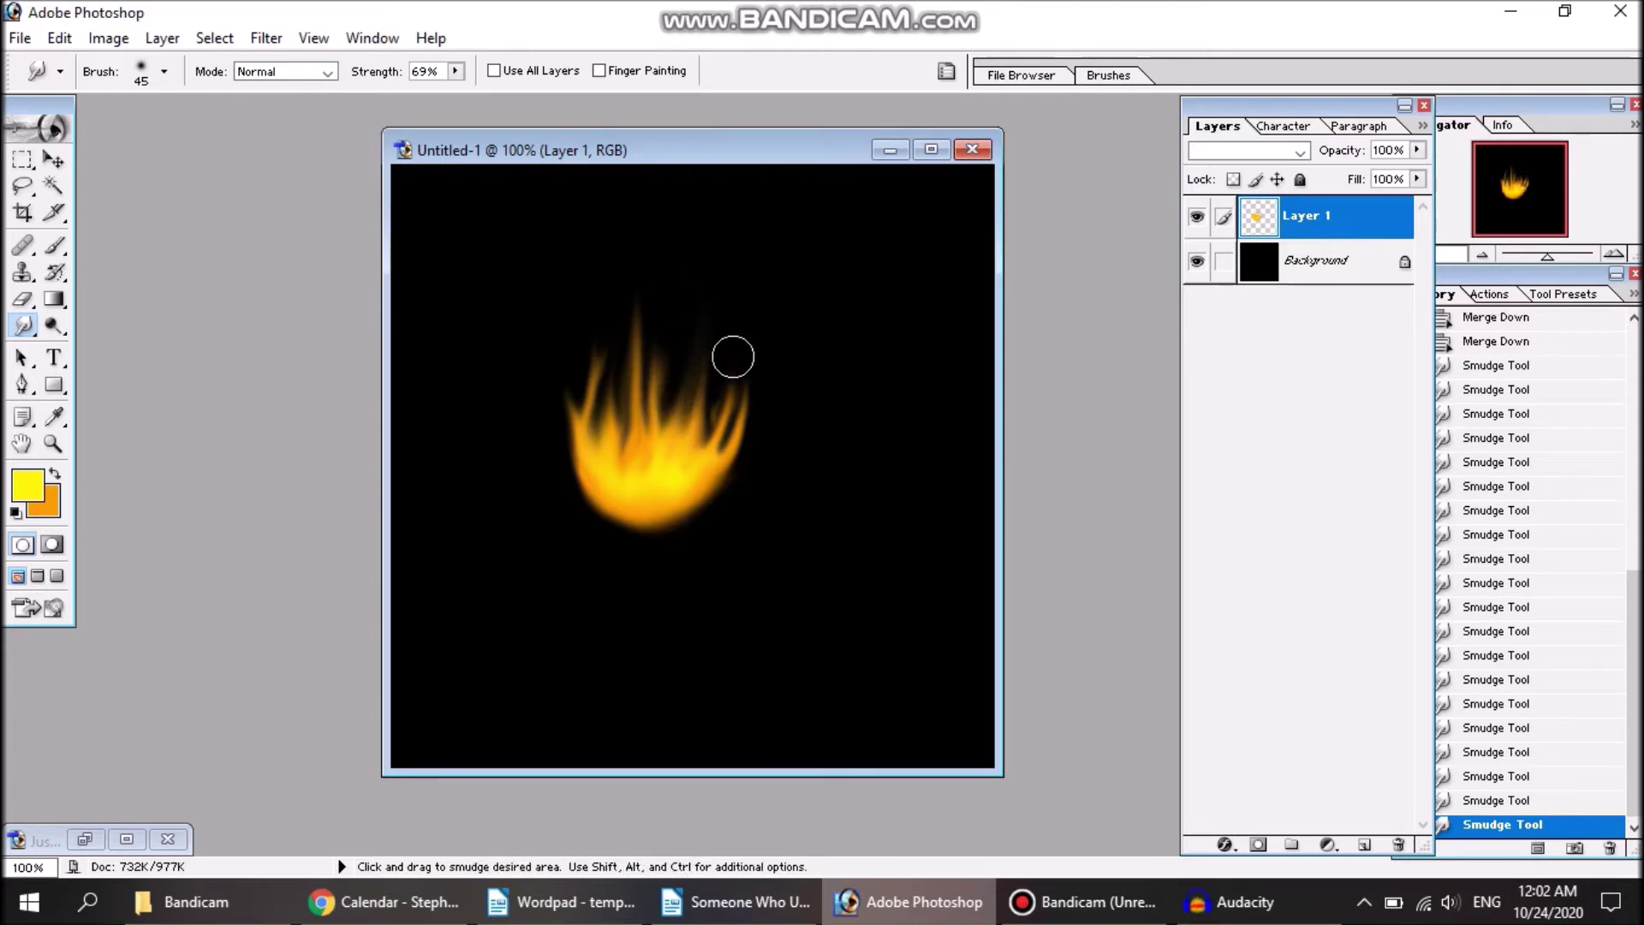
{"action": "left_click_drag", "start_coordinate": [737, 388], "coordinate": [749, 300]}
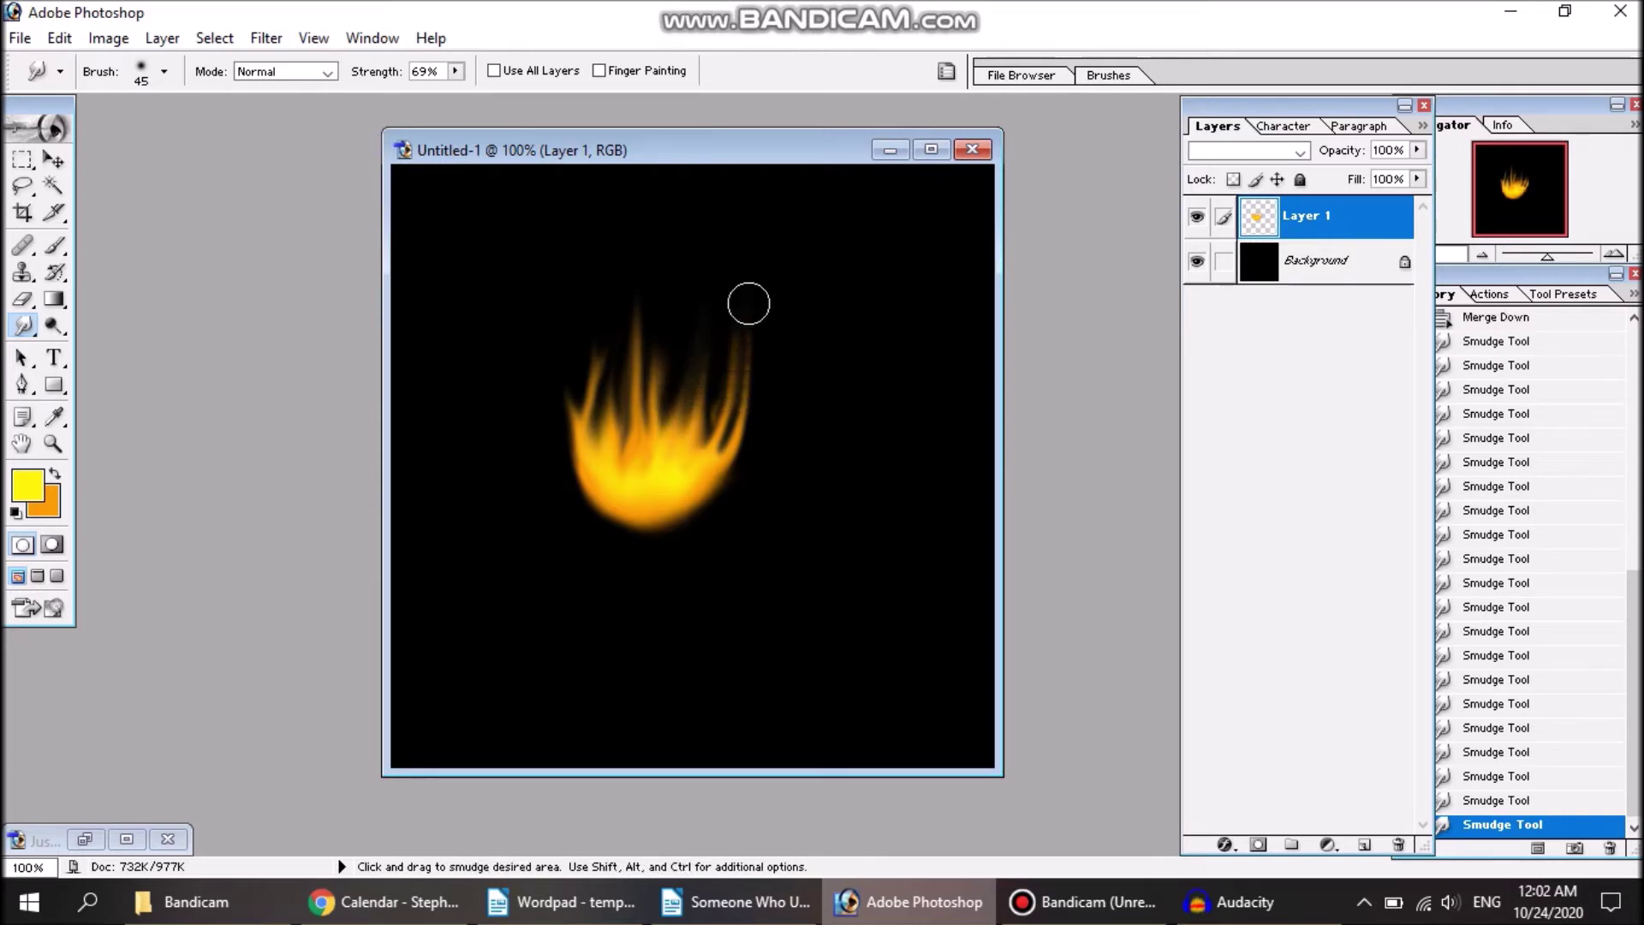
{"action": "left_click", "coordinate": [148, 82]}
Step: With a 21 px smudge brush, add short upward wisps on the flame's left, middle and right
{"action": "left_click", "coordinate": [79, 293]}
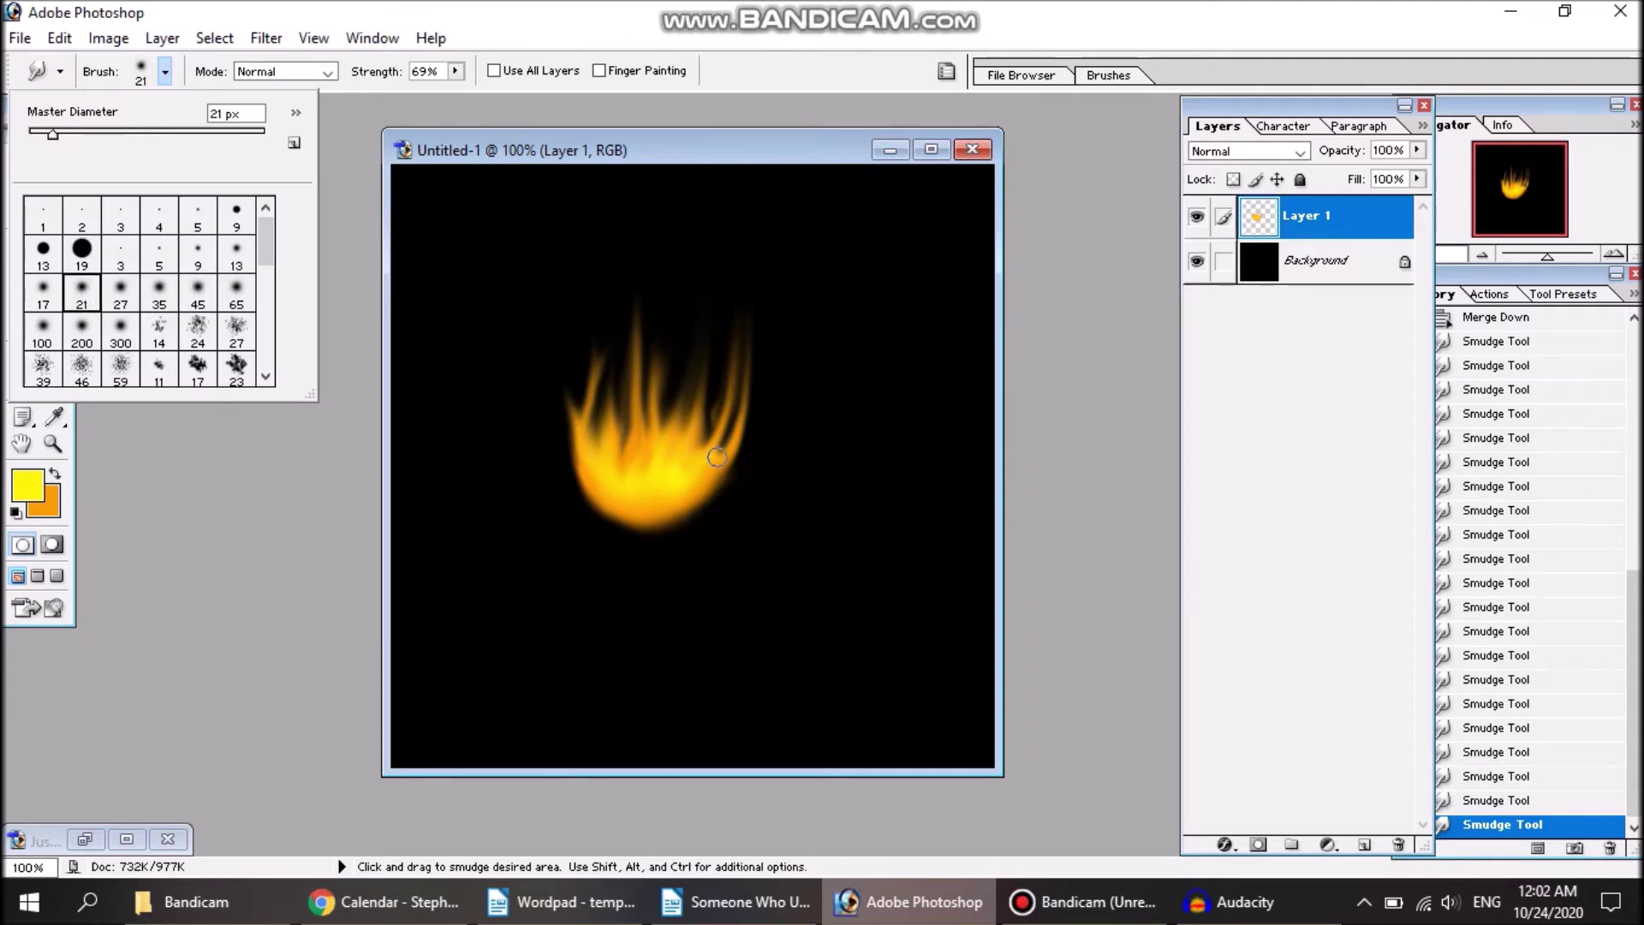
{"action": "mouse_move", "coordinate": [717, 457]}
{"action": "left_mouse_down"}
{"action": "mouse_move", "coordinate": [735, 417]}
{"action": "mouse_move", "coordinate": [711, 415]}
{"action": "left_mouse_up"}
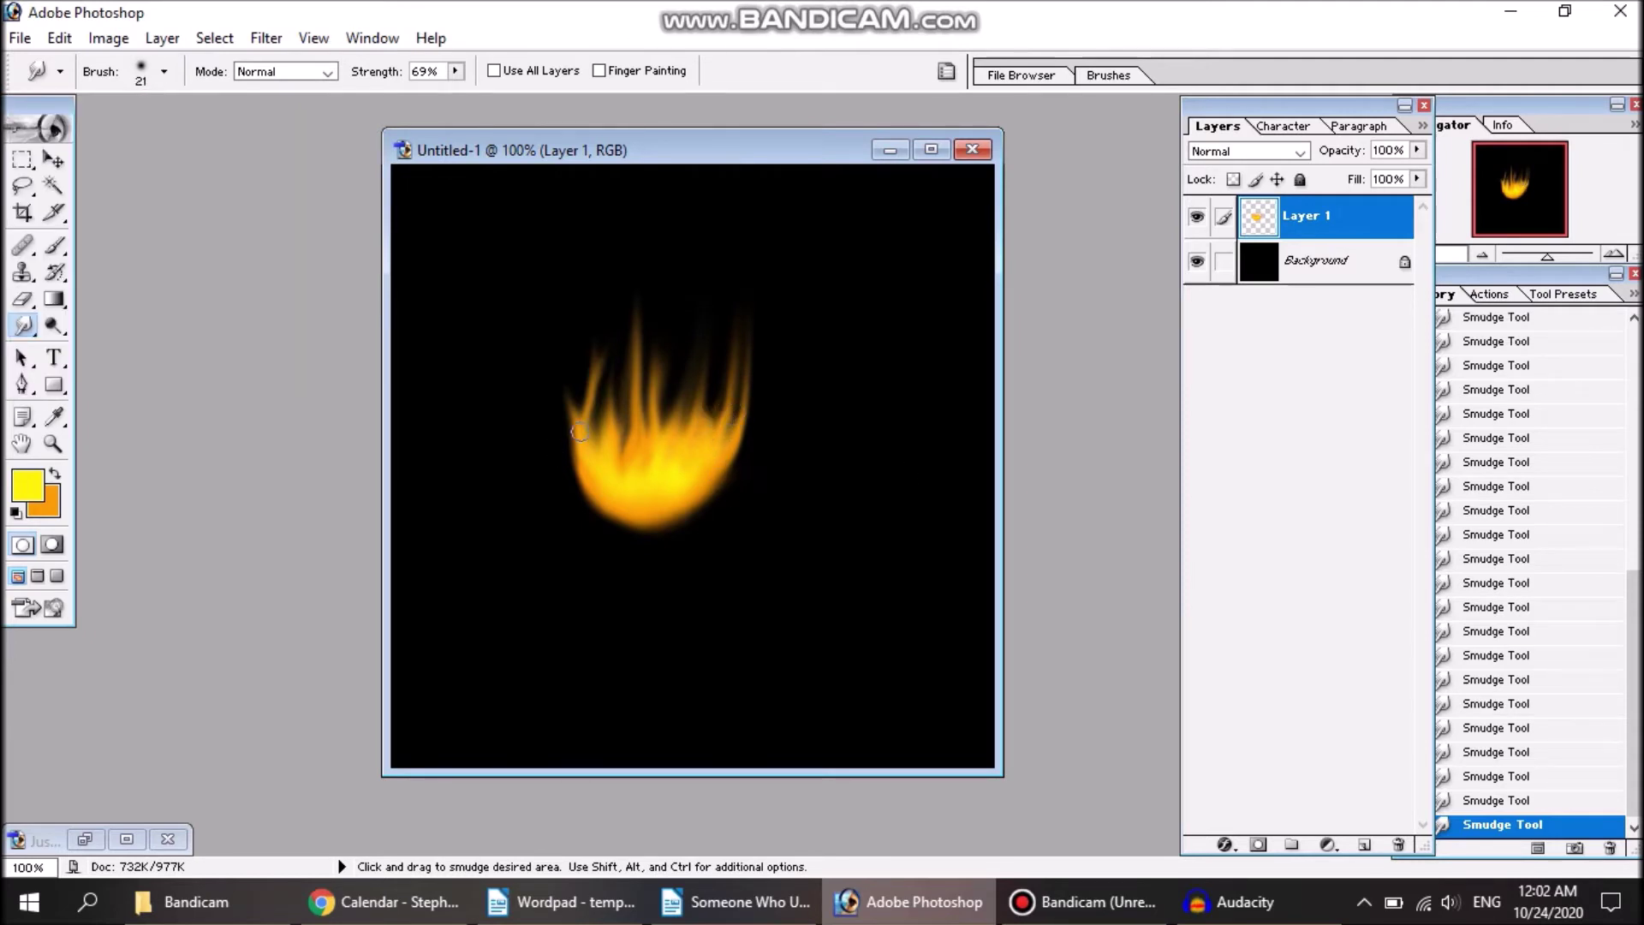
{"action": "left_click_drag", "start_coordinate": [576, 423], "coordinate": [573, 308]}
{"action": "left_click_drag", "start_coordinate": [653, 356], "coordinate": [667, 306]}
{"action": "left_click_drag", "start_coordinate": [658, 448], "coordinate": [664, 305]}
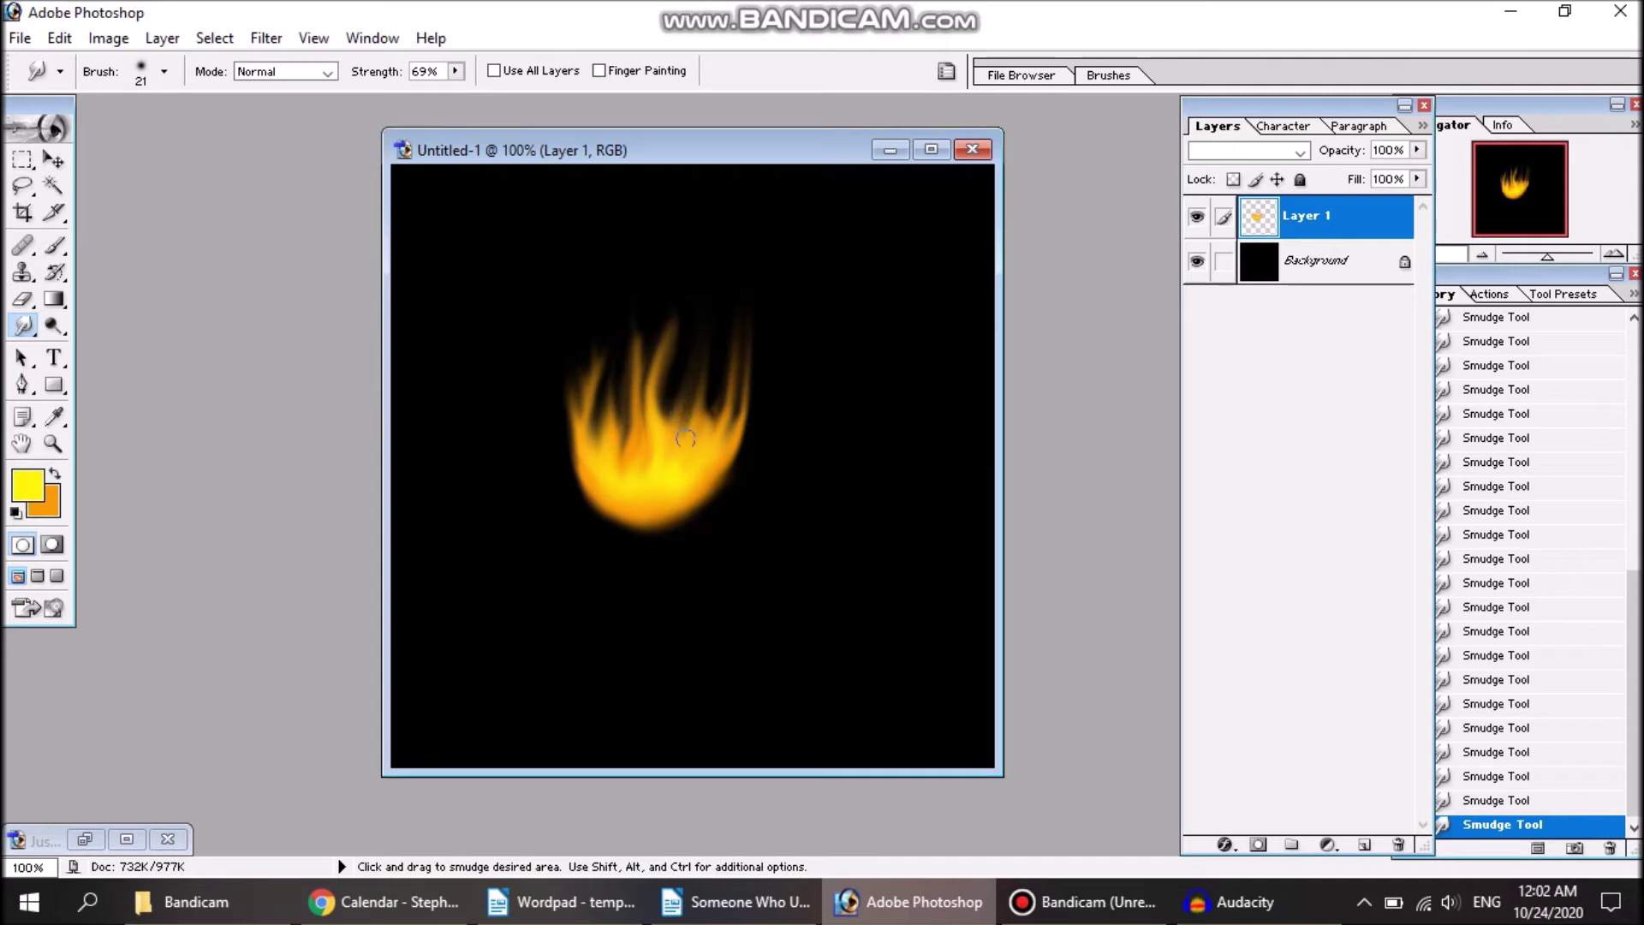
{"action": "mouse_move", "coordinate": [684, 424]}
{"action": "left_mouse_down"}
{"action": "mouse_move", "coordinate": [702, 368]}
{"action": "mouse_move", "coordinate": [690, 328]}
{"action": "left_mouse_up"}
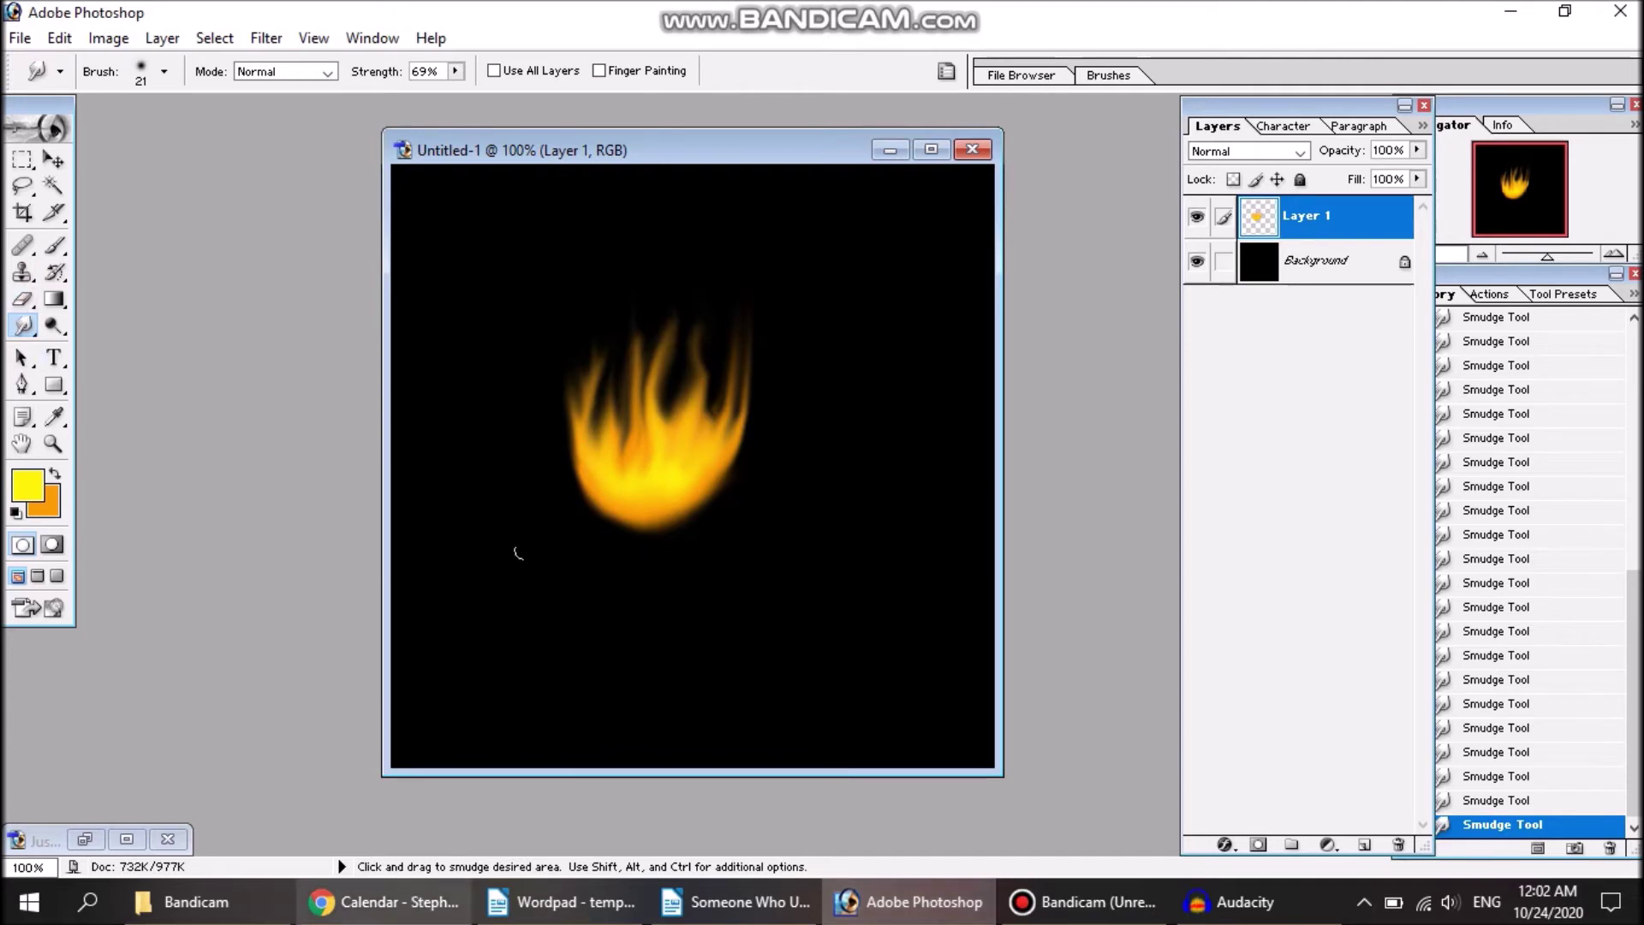
Step: View the Discover Magazine campfire photo in the Google fire image results, then return to Photoshop
{"action": "key", "text": "alt+Tab"}
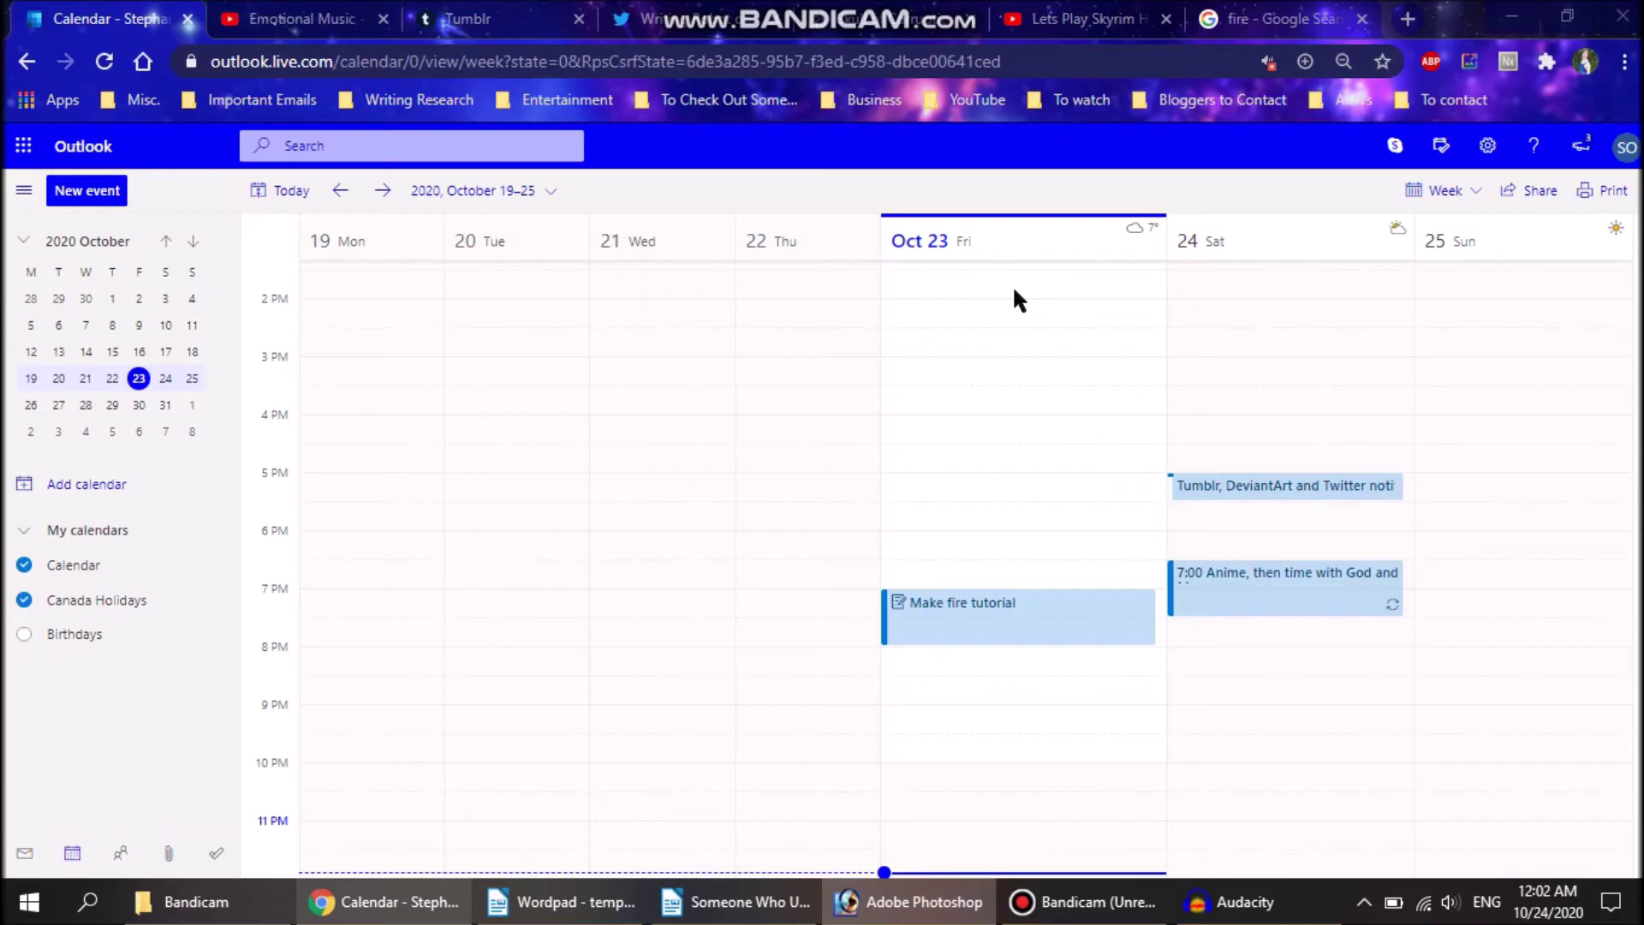
{"action": "left_click", "coordinate": [1295, 17]}
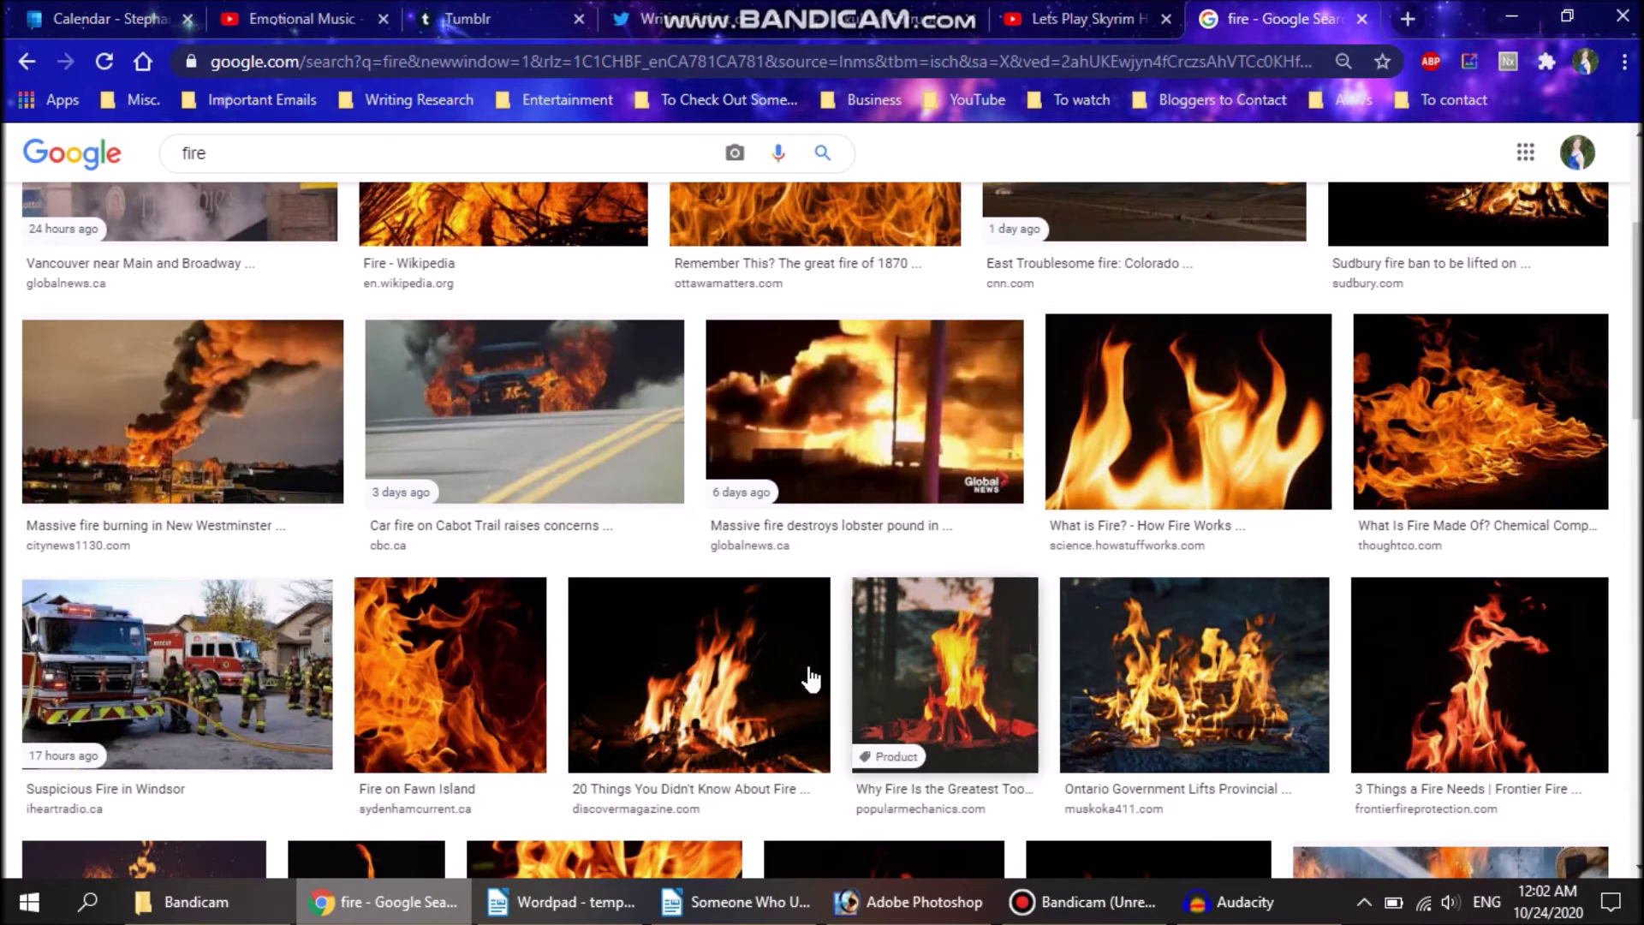
{"action": "left_click", "coordinate": [712, 715]}
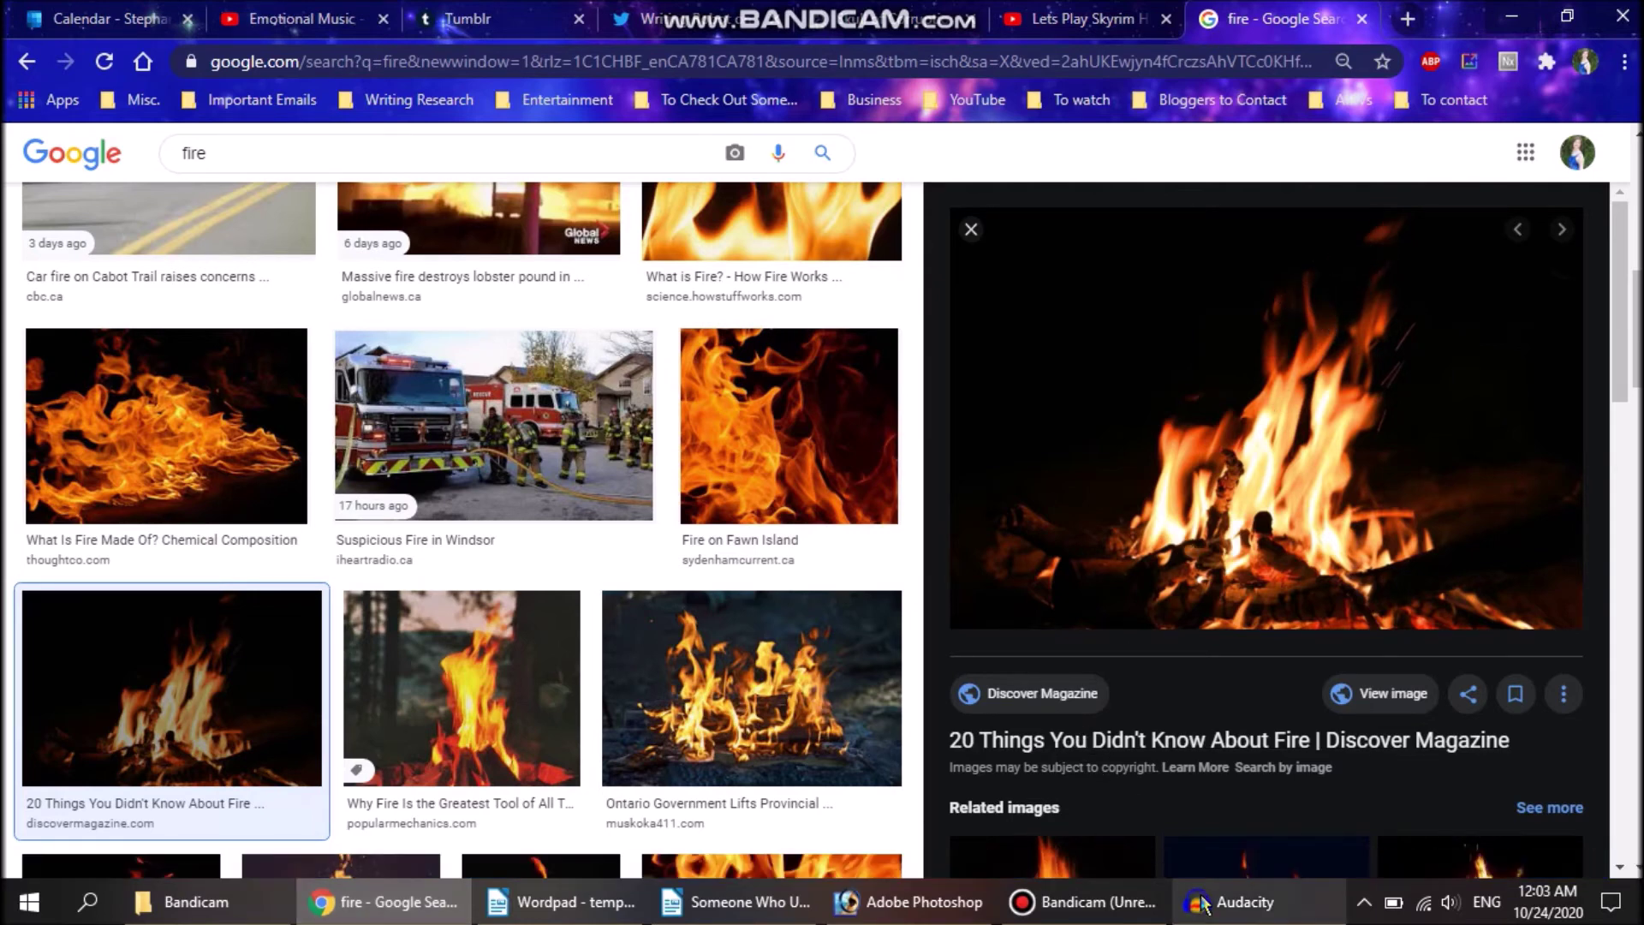
{"action": "left_click", "coordinate": [908, 901]}
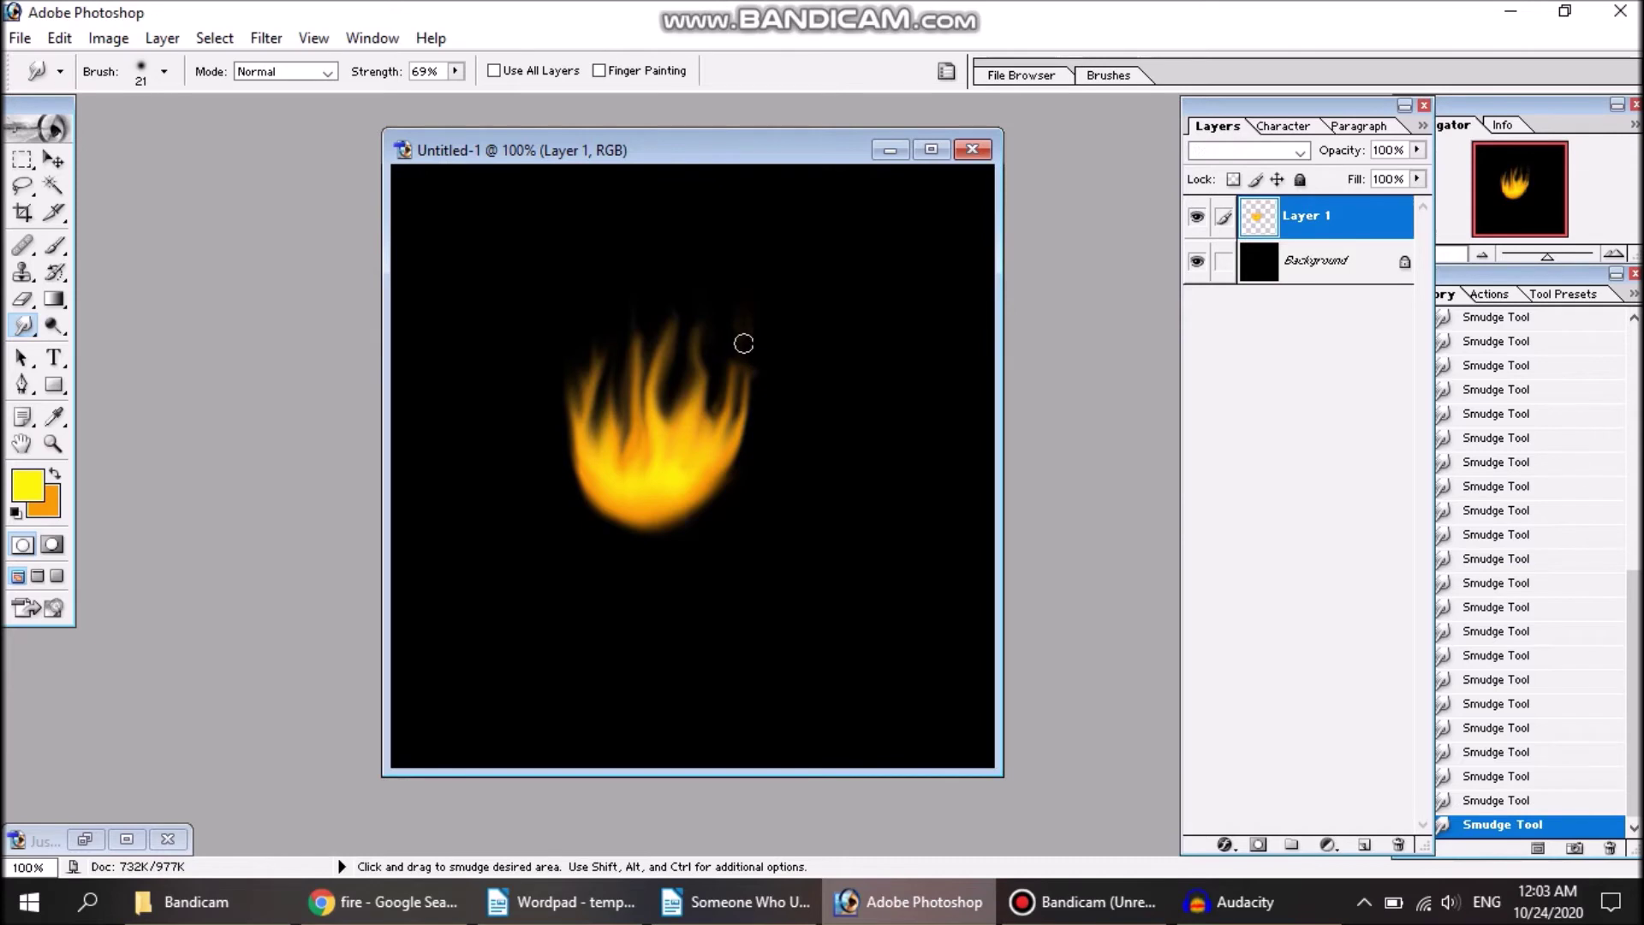
Step: Smudge the right flame tip and middle wisp upward, then pick dark grey 393935 as foreground colour
{"action": "mouse_move", "coordinate": [745, 378]}
{"action": "left_mouse_down"}
{"action": "mouse_move", "coordinate": [762, 347]}
{"action": "mouse_move", "coordinate": [733, 372]}
{"action": "mouse_move", "coordinate": [700, 331]}
{"action": "left_mouse_up"}
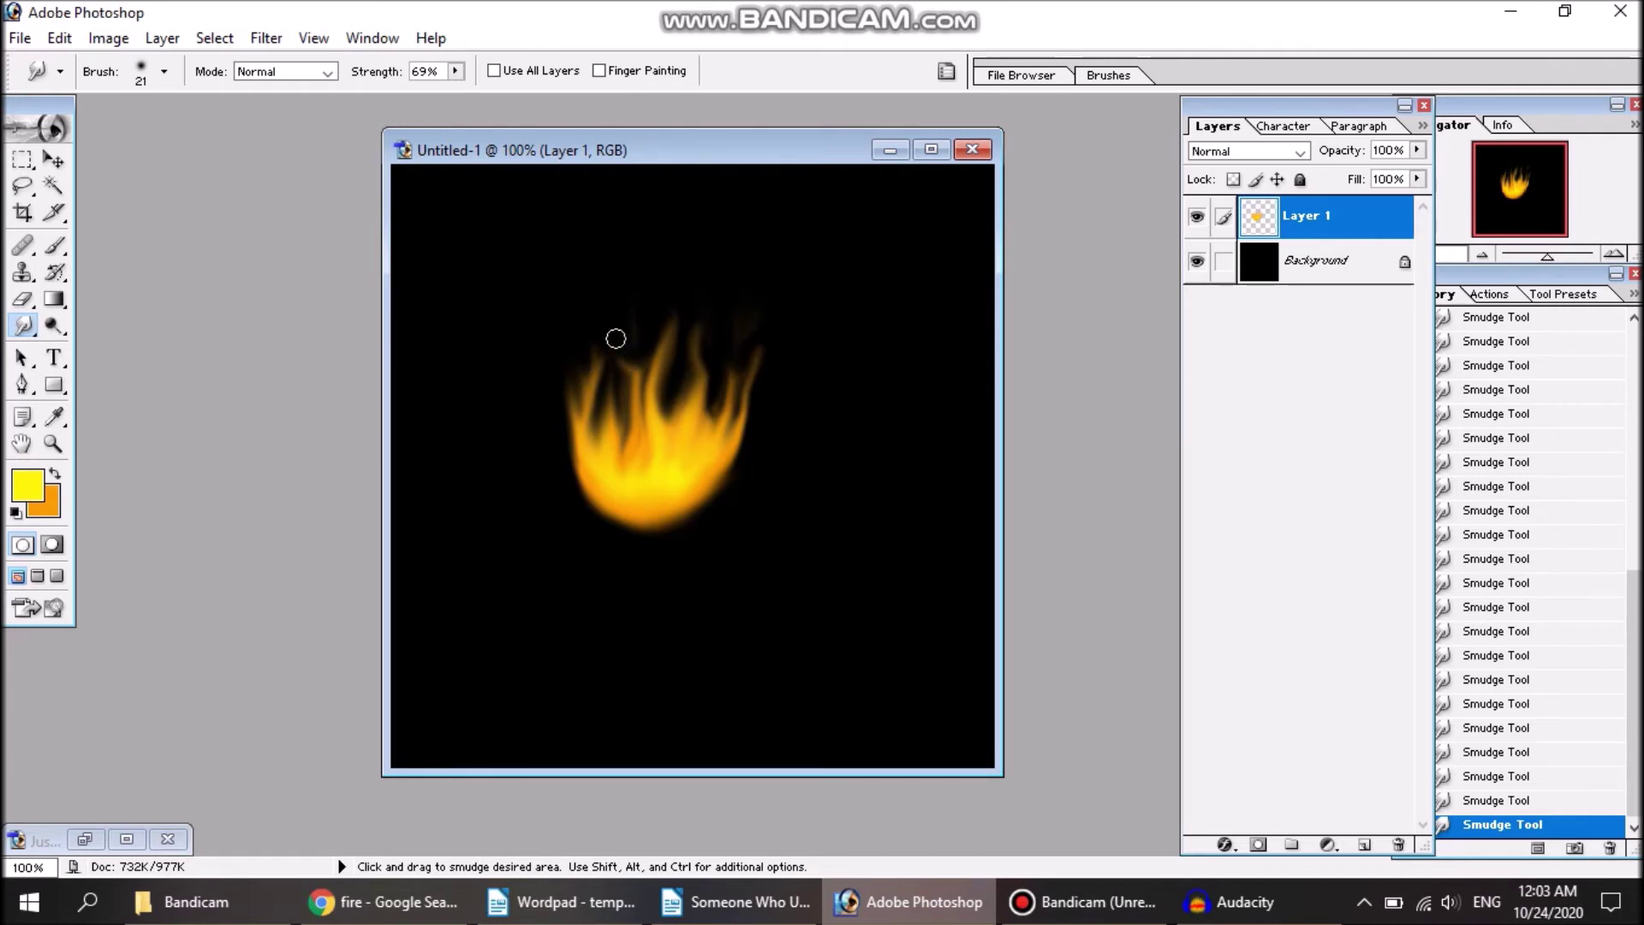
{"action": "left_click_drag", "start_coordinate": [639, 353], "coordinate": [635, 329]}
{"action": "left_click", "coordinate": [35, 484]}
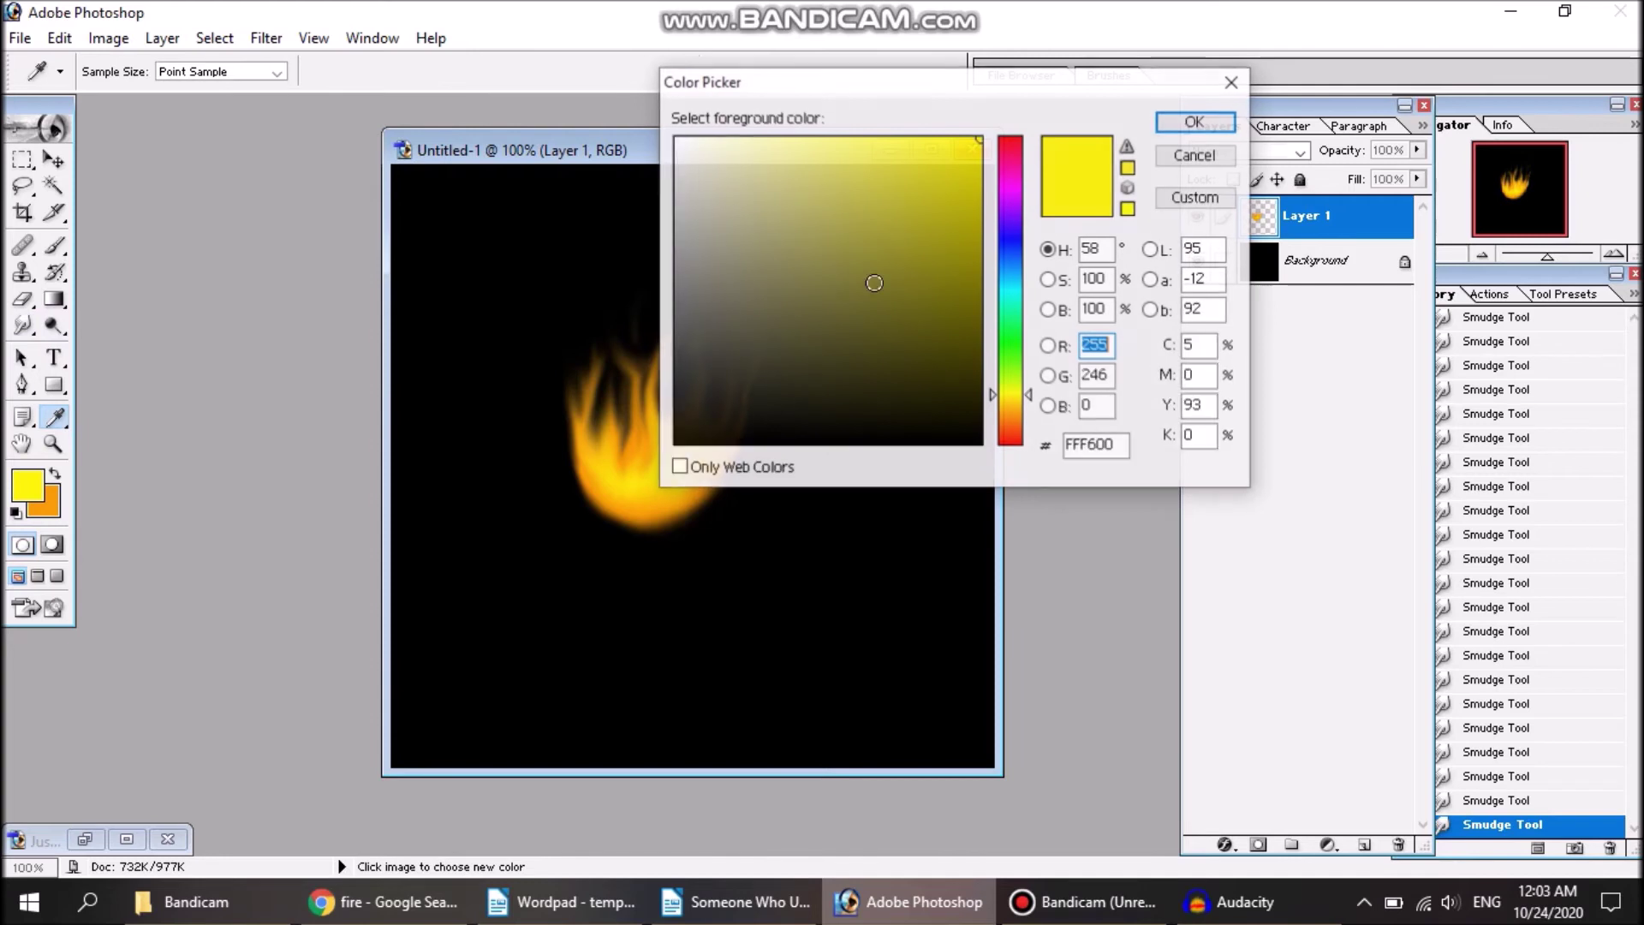
{"action": "left_click", "coordinate": [714, 414]}
{"action": "left_click", "coordinate": [698, 376]}
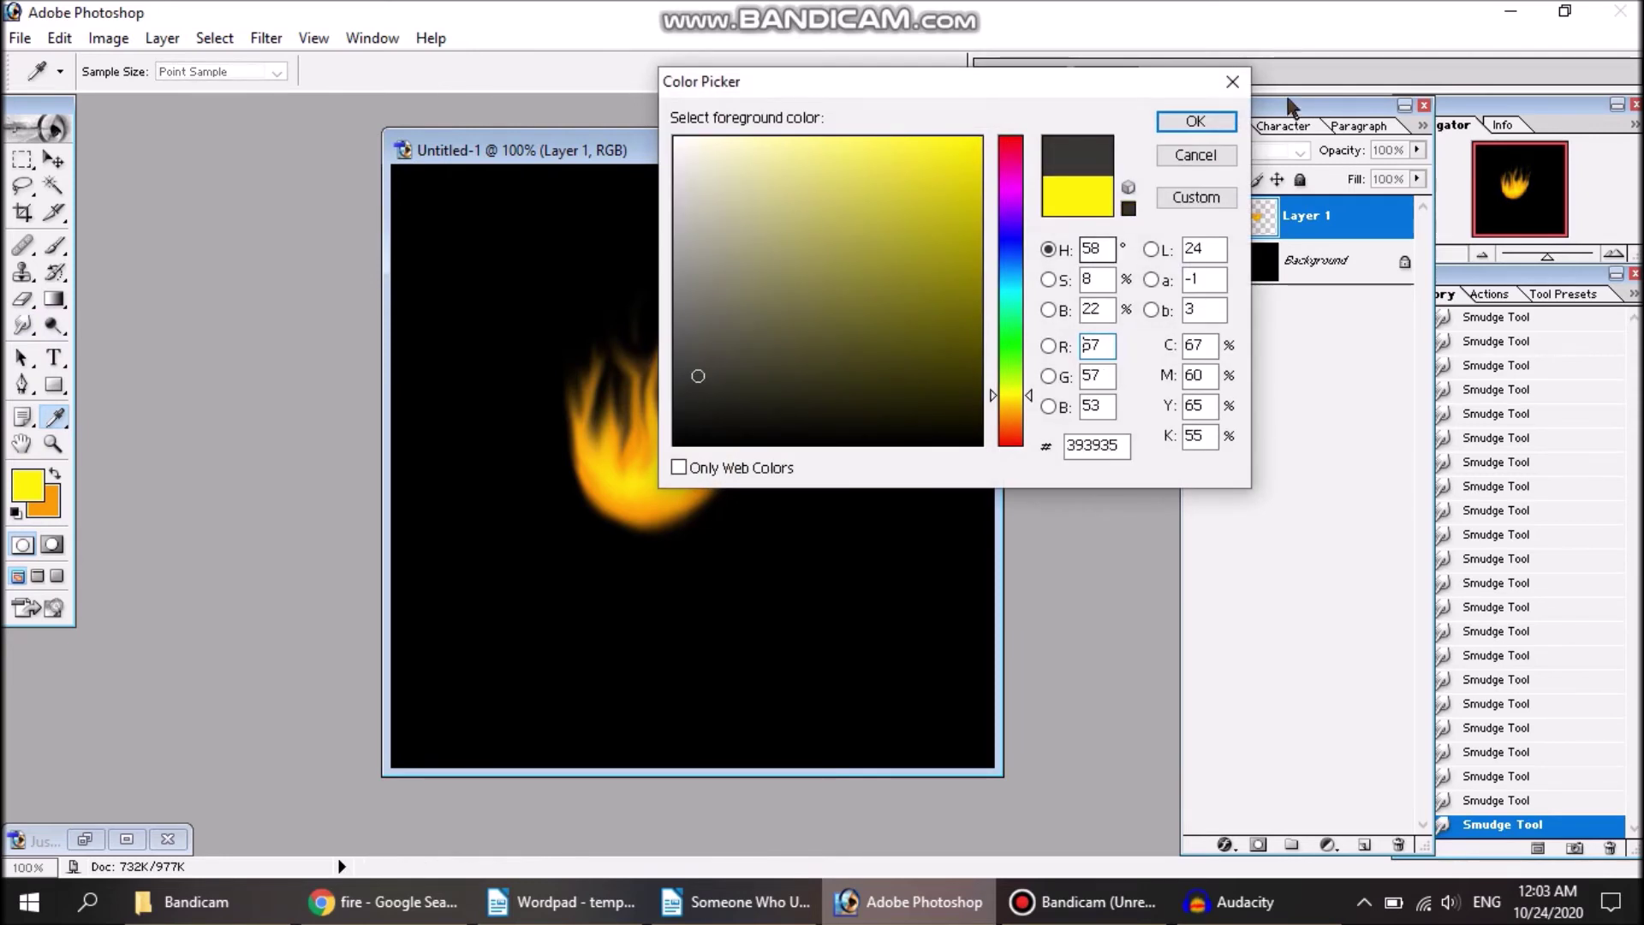
Step: Confirm the dark grey colour, add a new Layer 2, and set up a 35 px brush
{"action": "key", "text": "Return"}
{"action": "left_click", "coordinate": [1318, 260]}
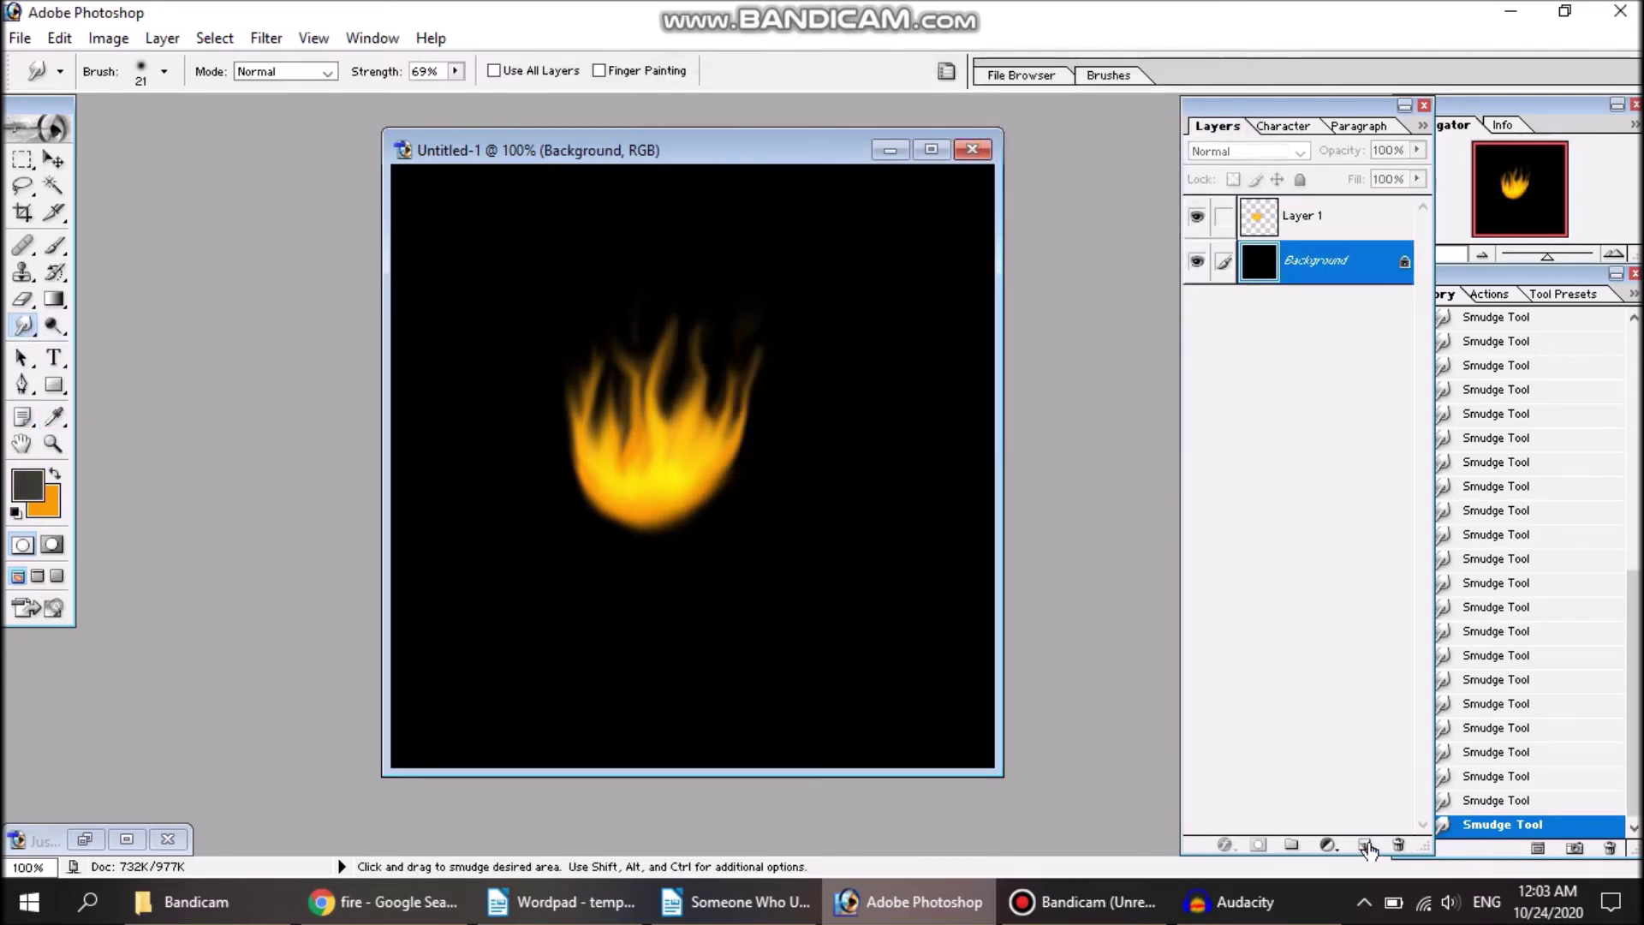
{"action": "left_click", "coordinate": [1364, 844]}
{"action": "left_click", "coordinate": [55, 246]}
{"action": "left_click", "coordinate": [164, 71]}
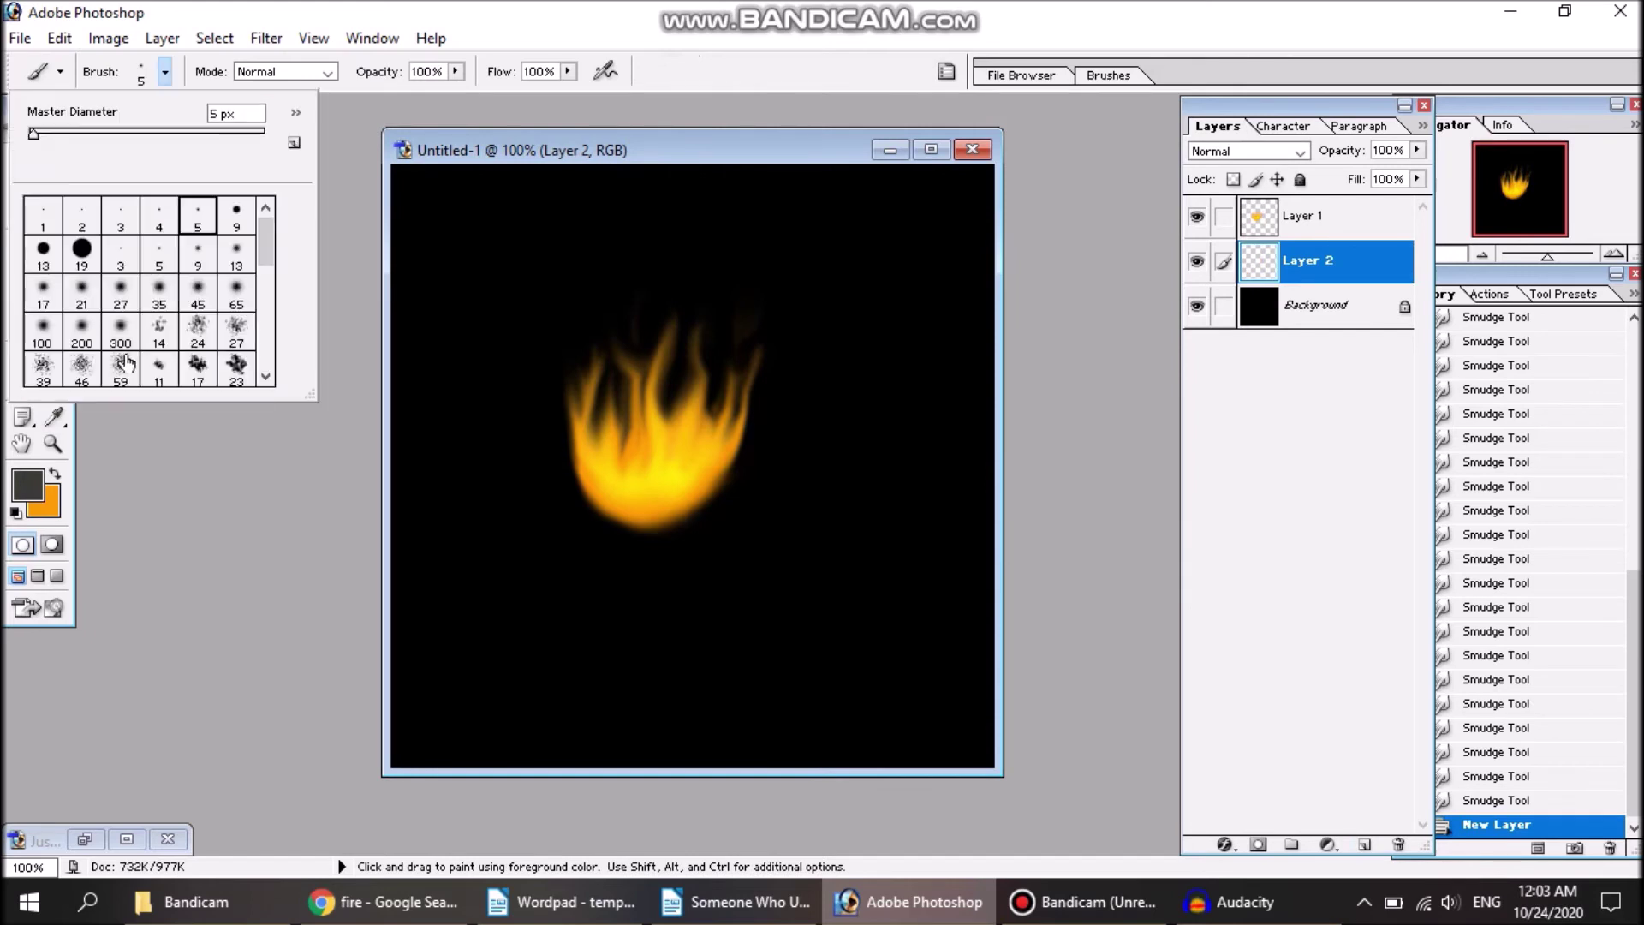
{"action": "left_click", "coordinate": [160, 297]}
Step: Paint darker grey 252523 smoke strokes over and above the flame on Layer 2
{"action": "mouse_move", "coordinate": [583, 377]}
{"action": "left_mouse_down"}
{"action": "mouse_move", "coordinate": [630, 311]}
{"action": "mouse_move", "coordinate": [727, 330]}
{"action": "mouse_move", "coordinate": [749, 368]}
{"action": "left_mouse_up"}
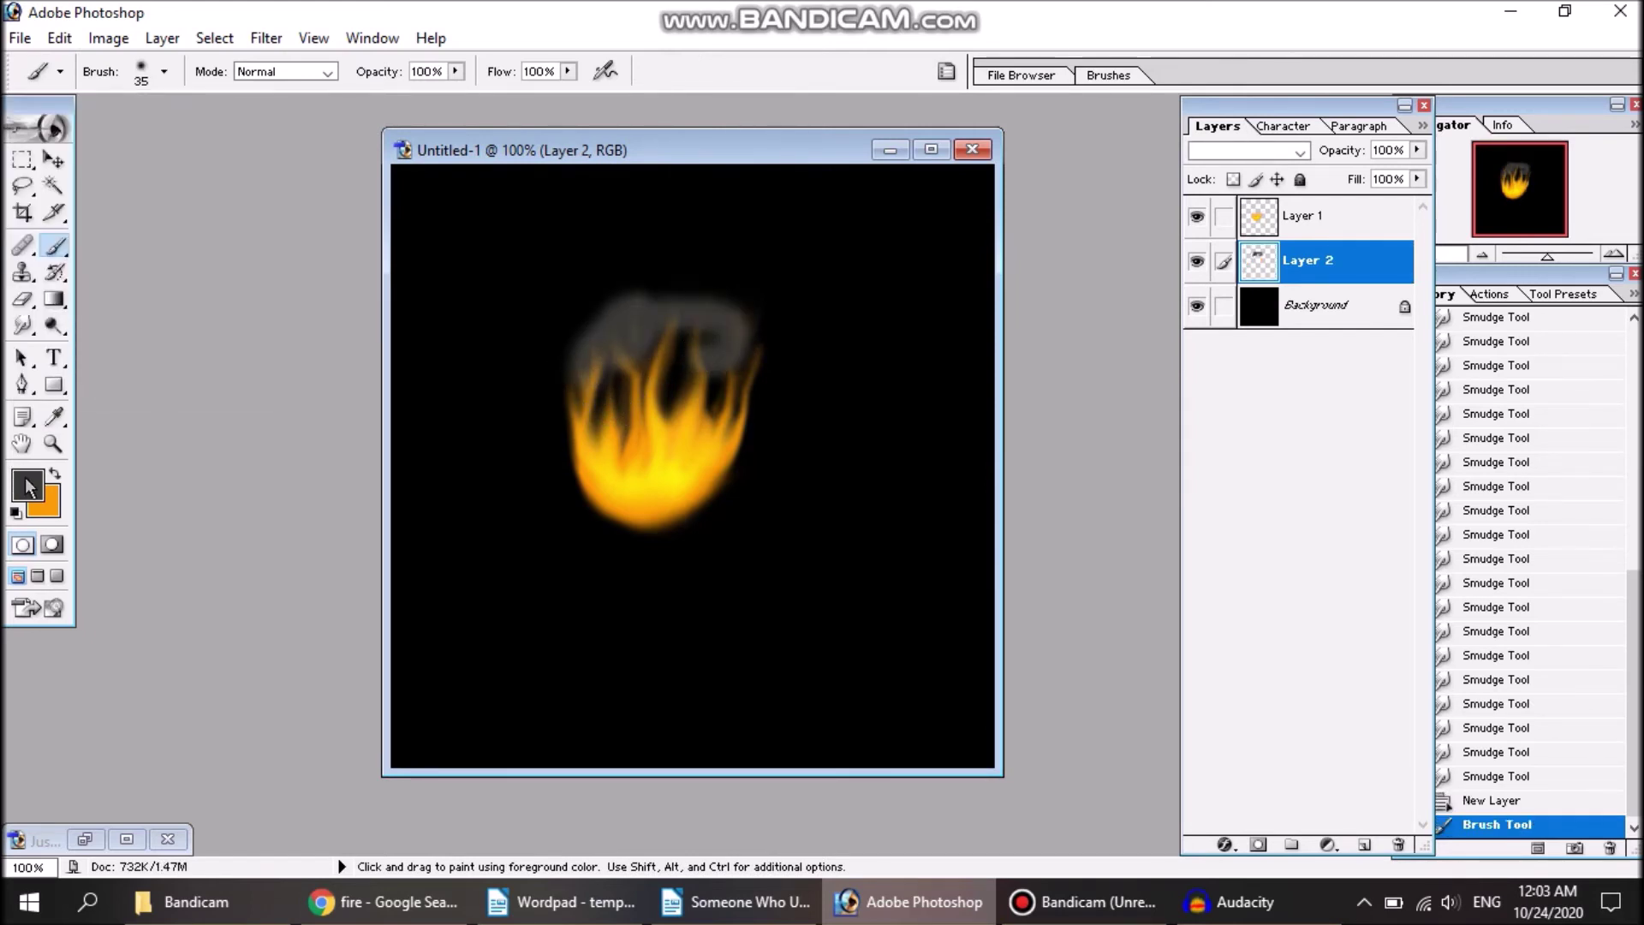
{"action": "key", "text": "ctrl+z"}
{"action": "left_click", "coordinate": [28, 485]}
{"action": "left_click", "coordinate": [690, 400]}
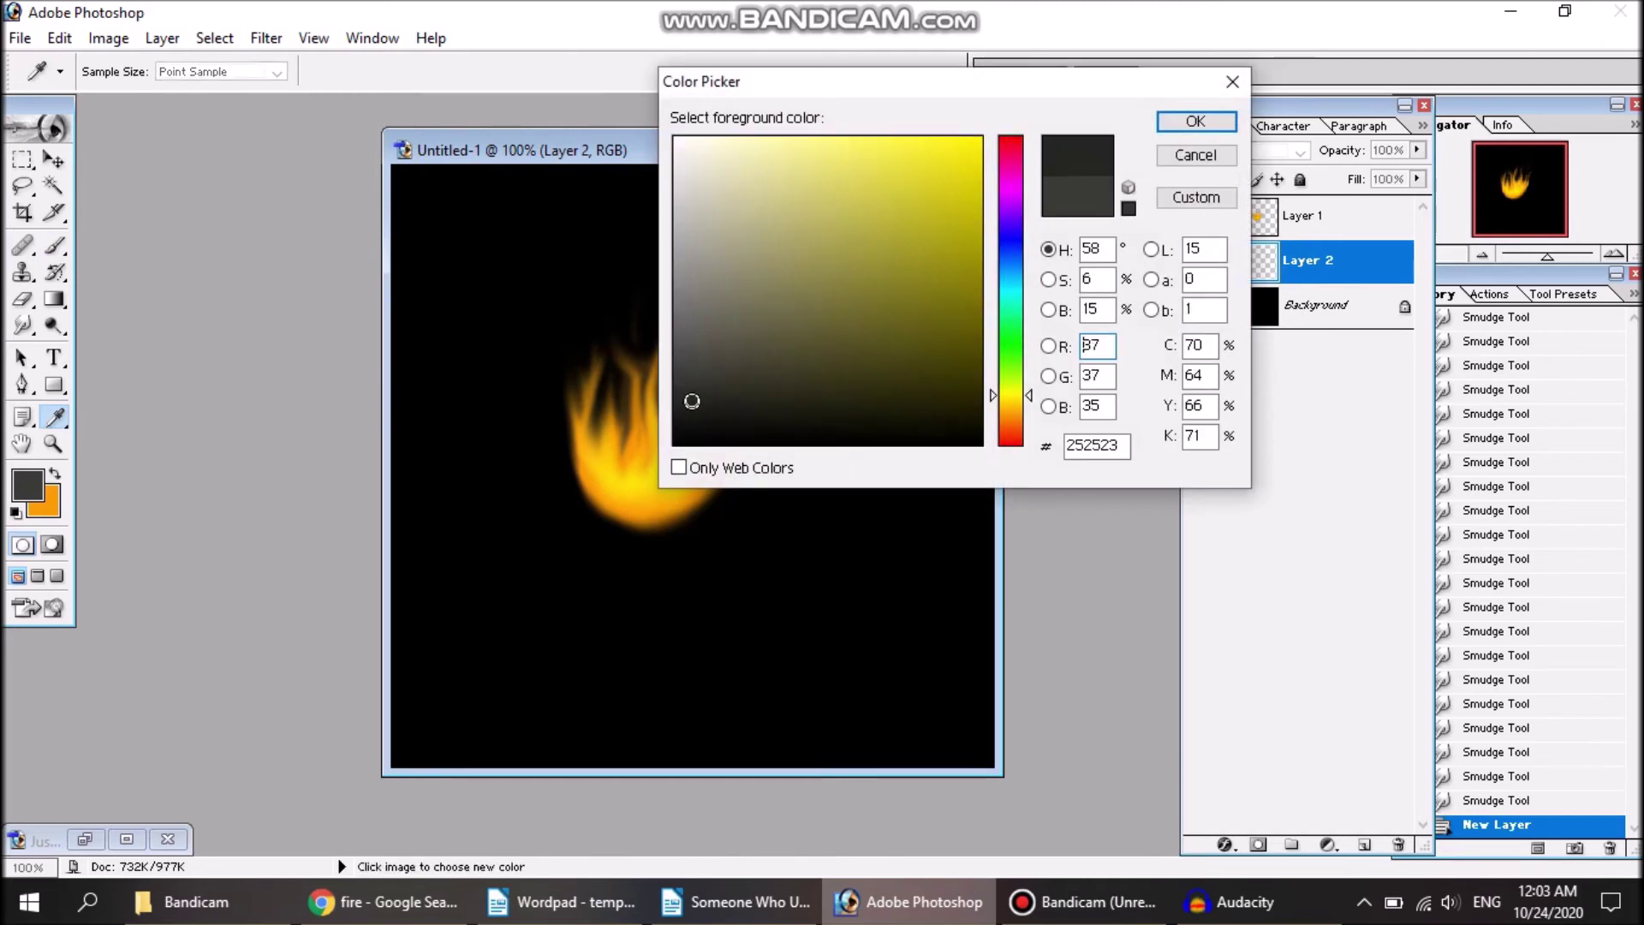
{"action": "key", "text": "Return"}
{"action": "mouse_move", "coordinate": [620, 433]}
{"action": "left_mouse_down"}
{"action": "mouse_move", "coordinate": [605, 385]}
{"action": "mouse_move", "coordinate": [631, 342]}
{"action": "mouse_move", "coordinate": [645, 352]}
{"action": "mouse_move", "coordinate": [671, 293]}
{"action": "mouse_move", "coordinate": [677, 351]}
{"action": "mouse_move", "coordinate": [737, 382]}
{"action": "mouse_move", "coordinate": [710, 405]}
{"action": "left_mouse_up"}
{"action": "mouse_move", "coordinate": [568, 360]}
{"action": "left_mouse_down"}
{"action": "mouse_move", "coordinate": [601, 324]}
{"action": "mouse_move", "coordinate": [642, 325]}
{"action": "mouse_move", "coordinate": [647, 281]}
{"action": "left_mouse_up"}
Step: Lower Layer 2's opacity to 49%
{"action": "left_click", "coordinate": [1417, 150]}
{"action": "left_click_drag", "start_coordinate": [1417, 176], "coordinate": [1359, 182]}
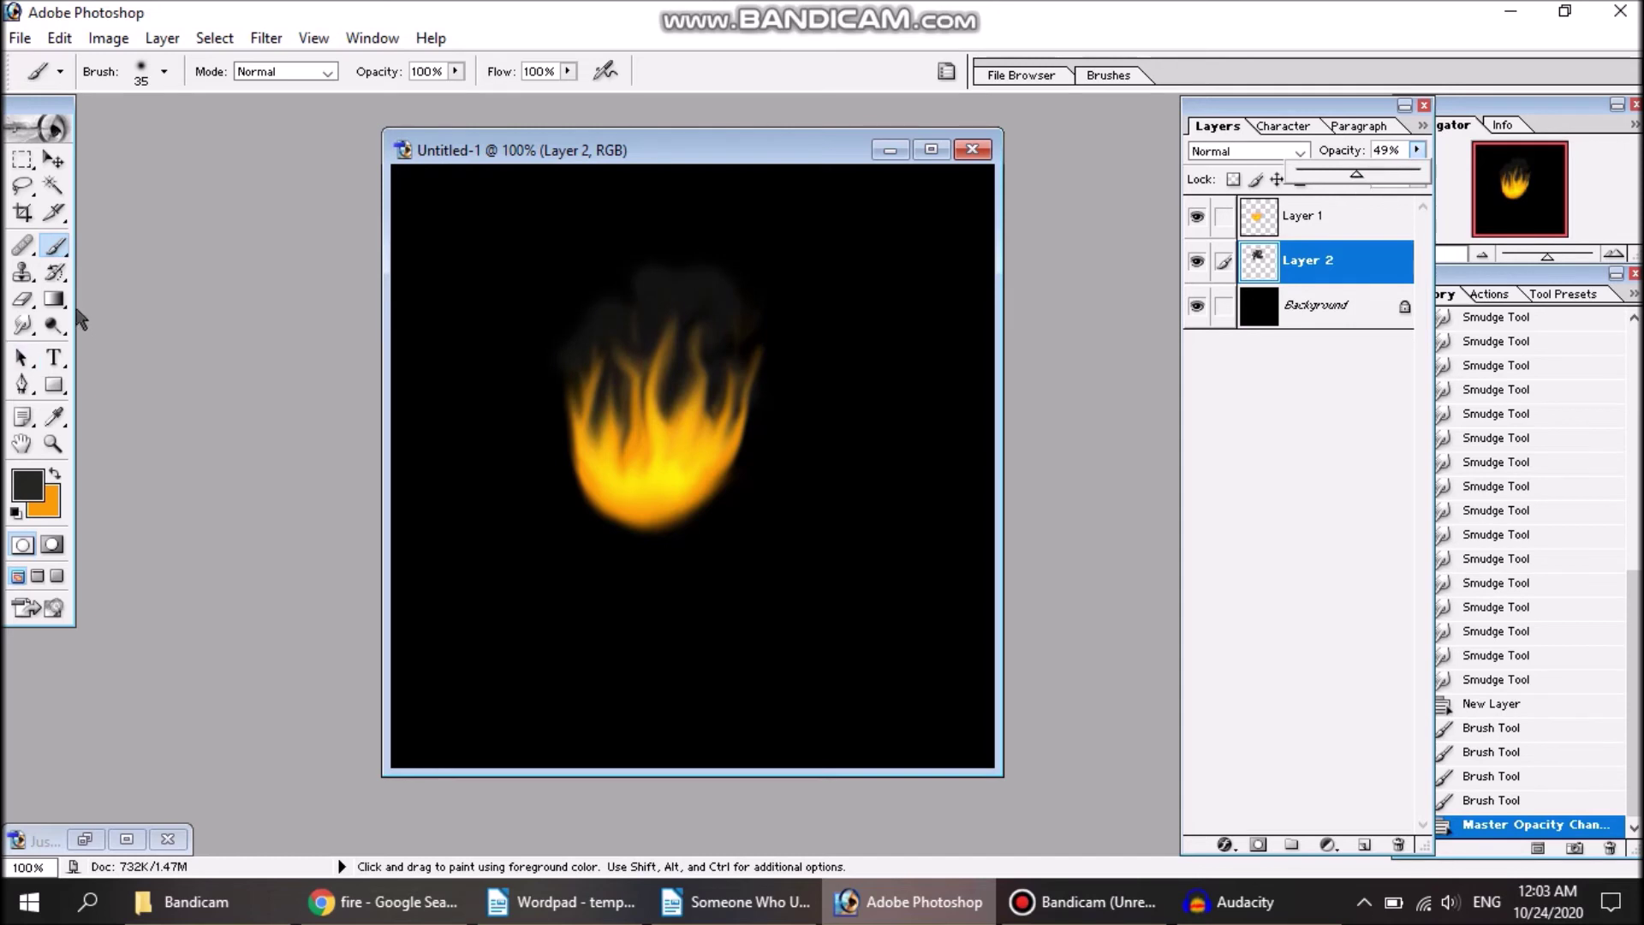
{"action": "left_click", "coordinate": [20, 329]}
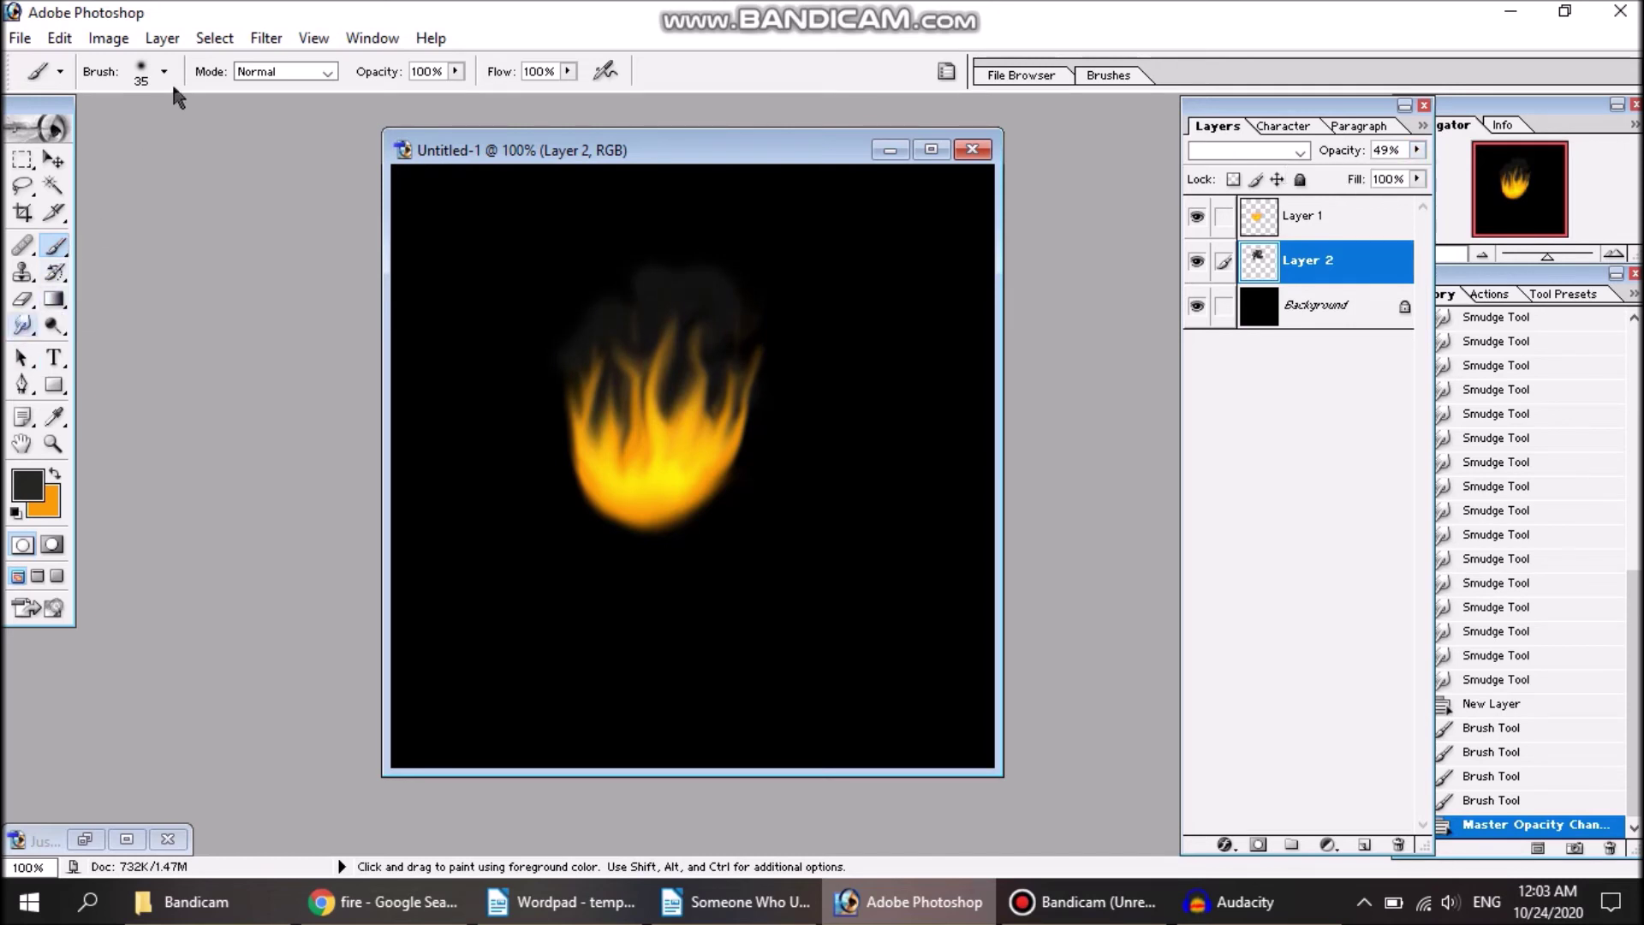
Step: Smudge the grey smoke upward above the flame with a 45 px brush
{"action": "left_click", "coordinate": [164, 72]}
{"action": "left_click", "coordinate": [42, 329]}
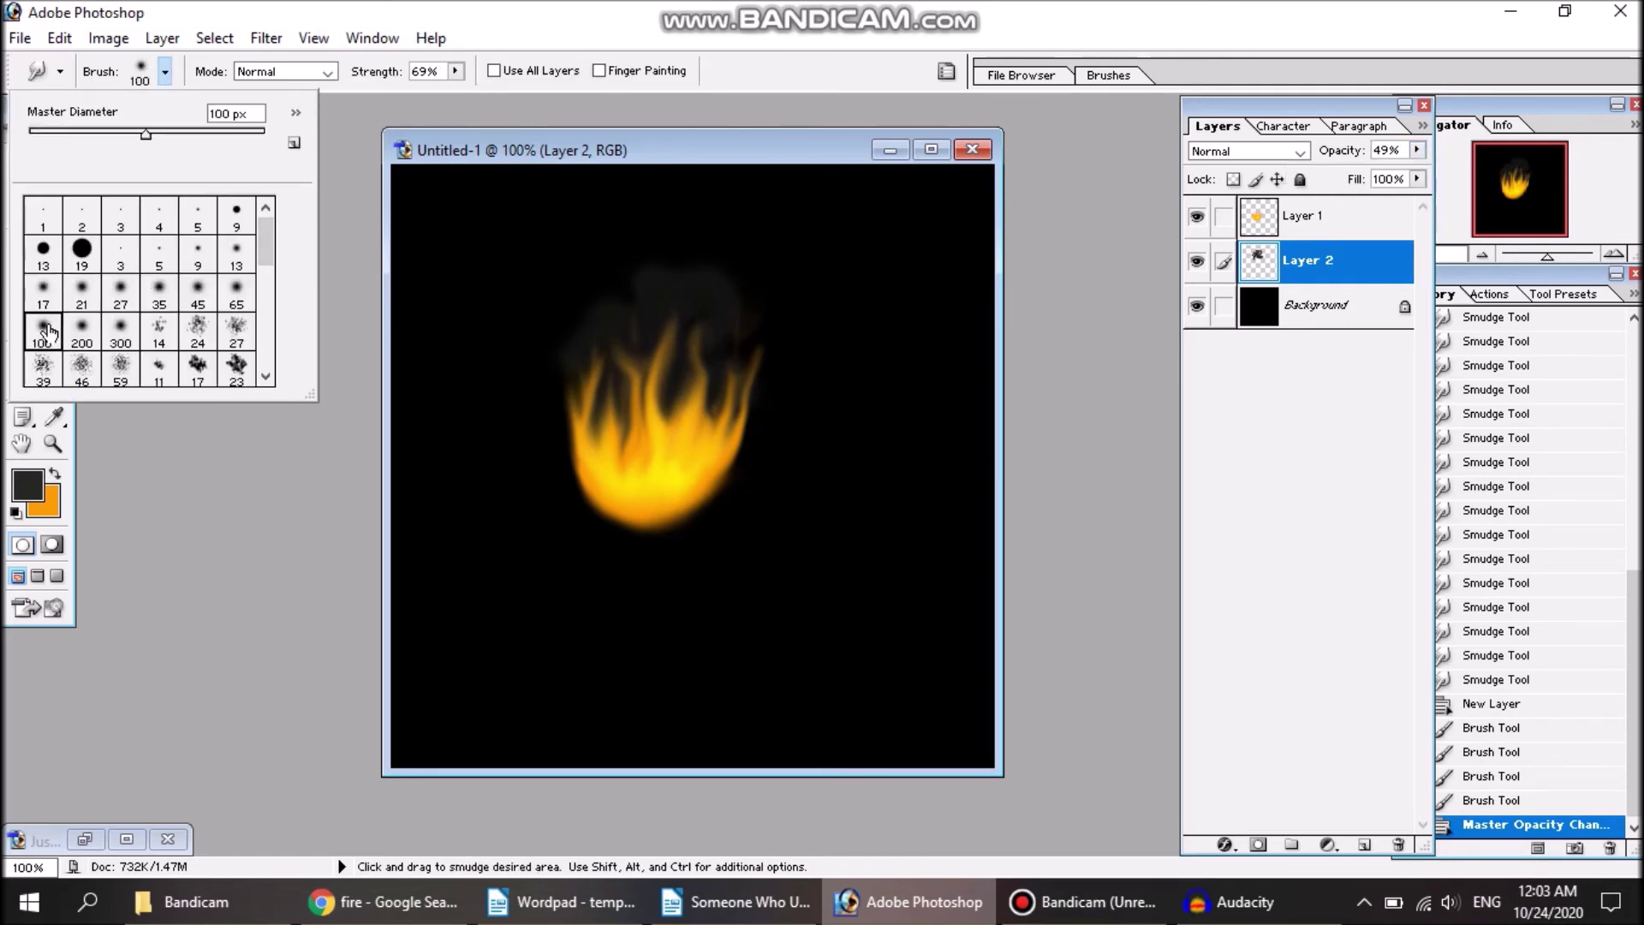
{"action": "left_click", "coordinate": [198, 291]}
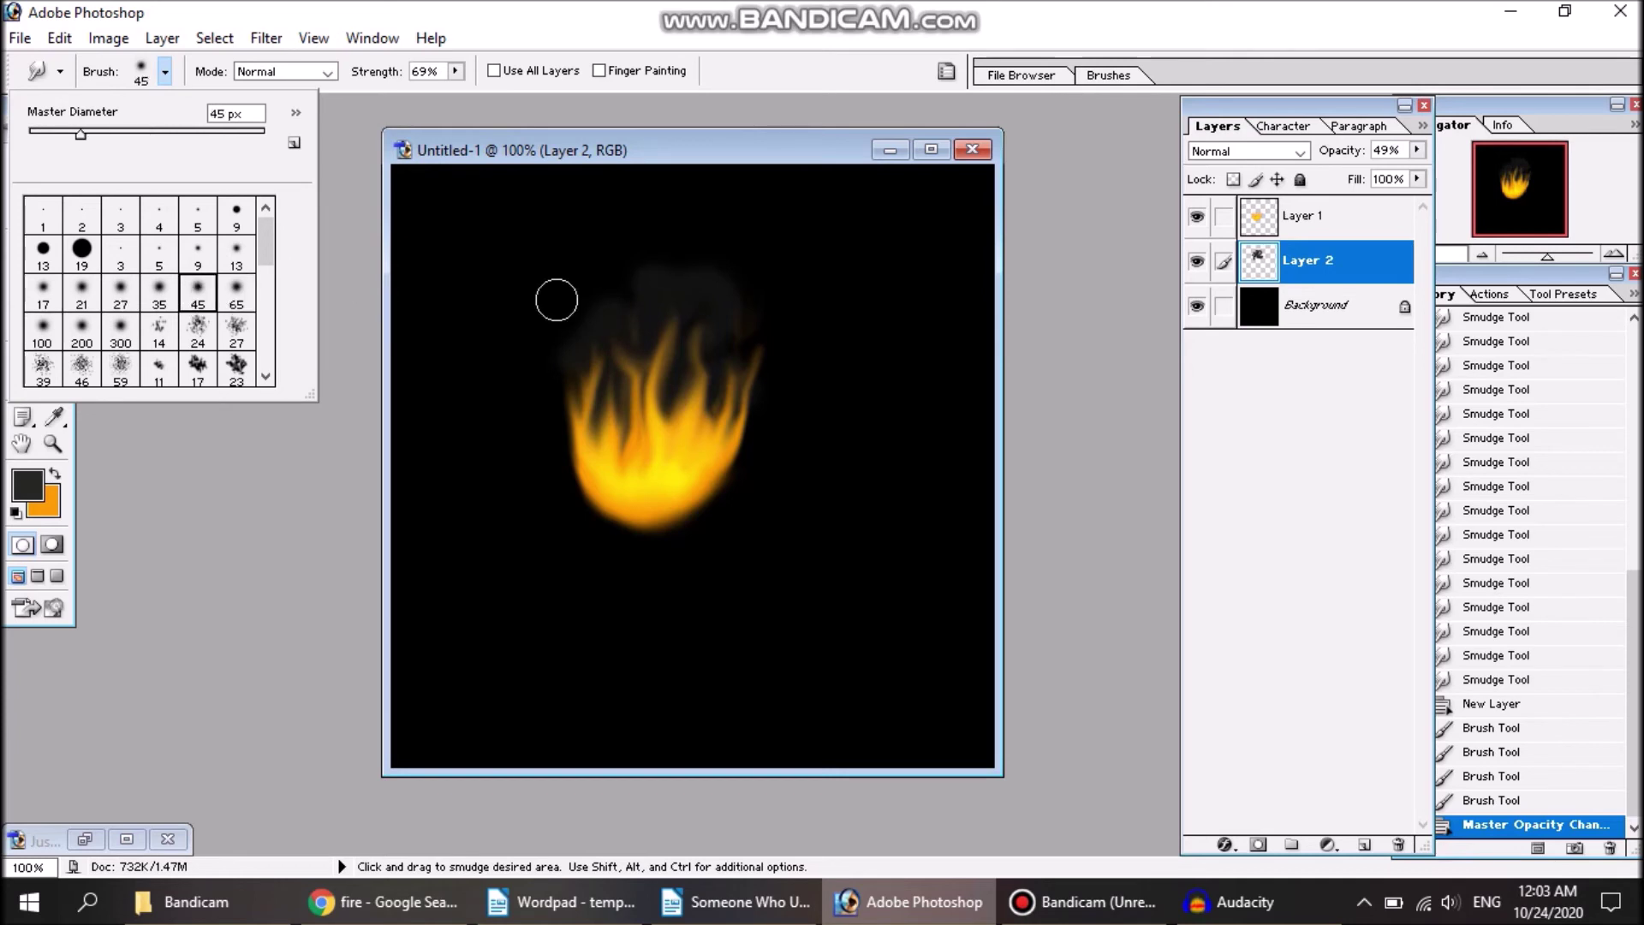
{"action": "left_click", "coordinate": [559, 314]}
{"action": "left_click_drag", "start_coordinate": [559, 314], "coordinate": [547, 201]}
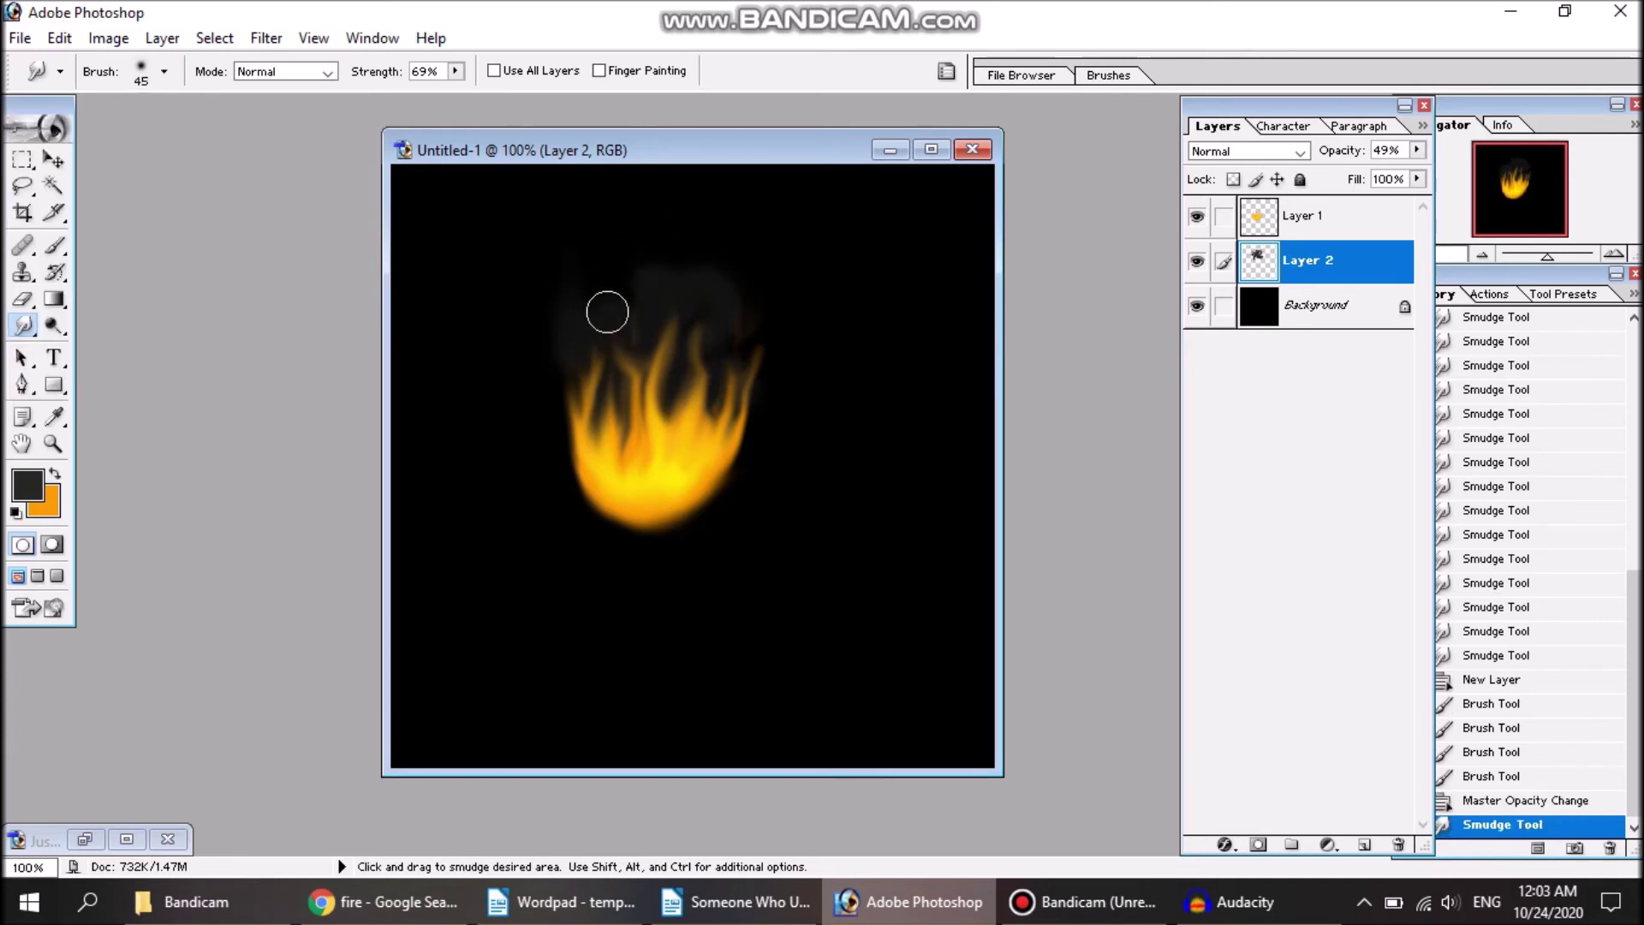
{"action": "left_click_drag", "start_coordinate": [608, 312], "coordinate": [614, 253]}
{"action": "mouse_move", "coordinate": [668, 320]}
{"action": "left_mouse_down"}
{"action": "mouse_move", "coordinate": [679, 219]}
{"action": "mouse_move", "coordinate": [708, 188]}
{"action": "mouse_move", "coordinate": [715, 289]}
{"action": "mouse_move", "coordinate": [730, 244]}
{"action": "mouse_move", "coordinate": [817, 184]}
{"action": "left_mouse_up"}
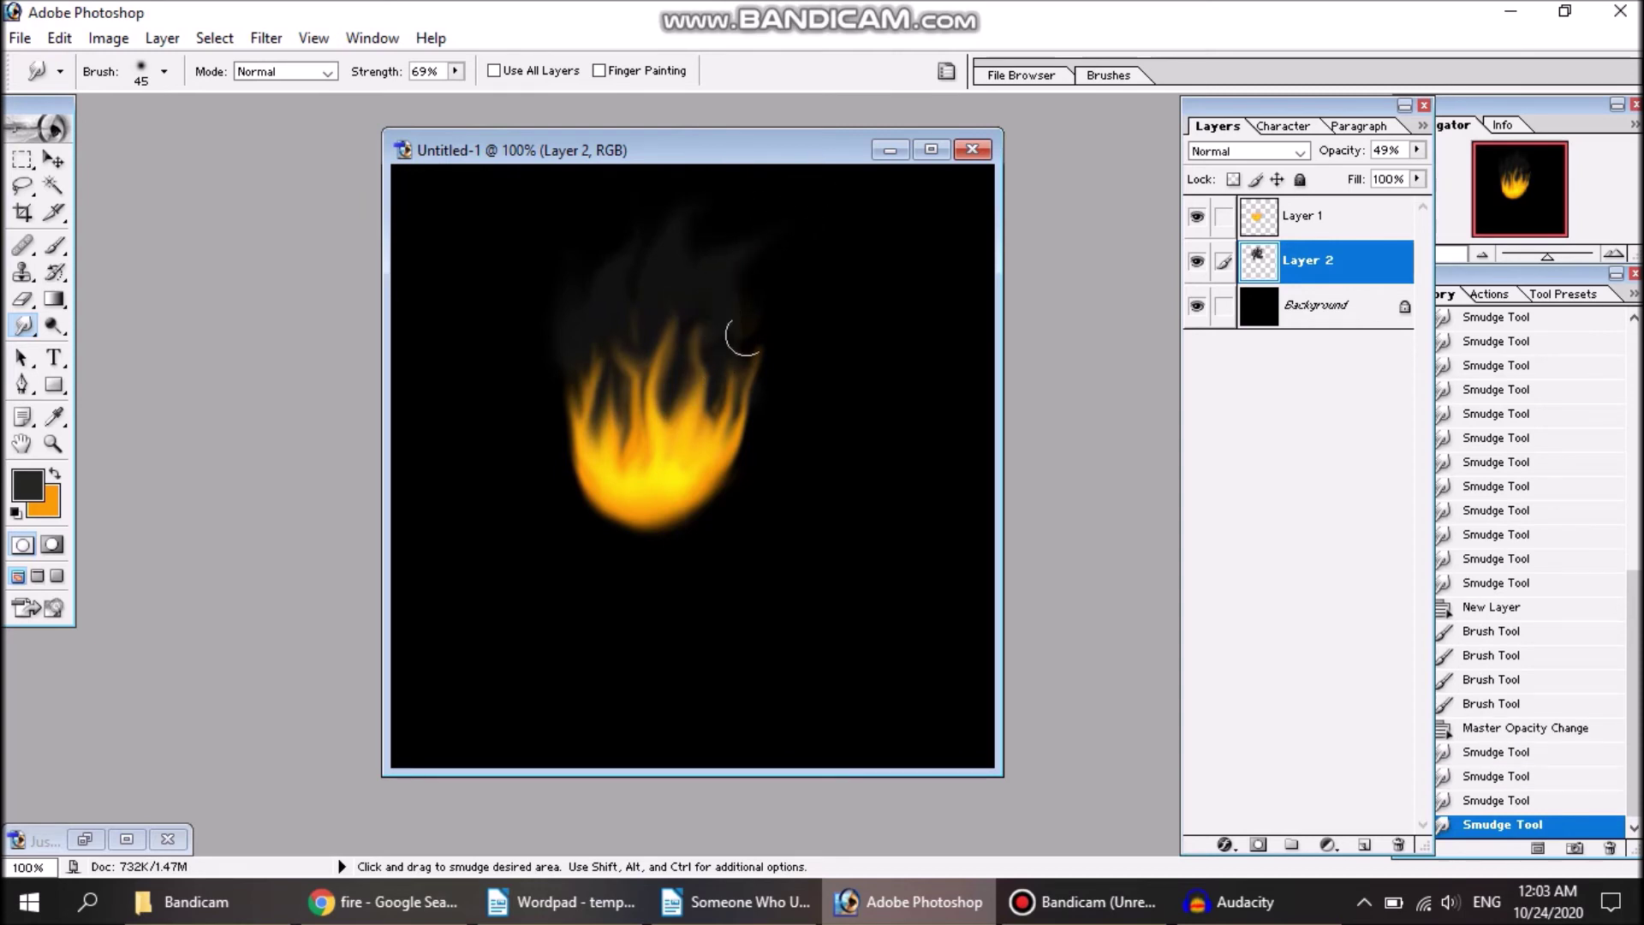
{"action": "left_click_drag", "start_coordinate": [742, 335], "coordinate": [790, 209]}
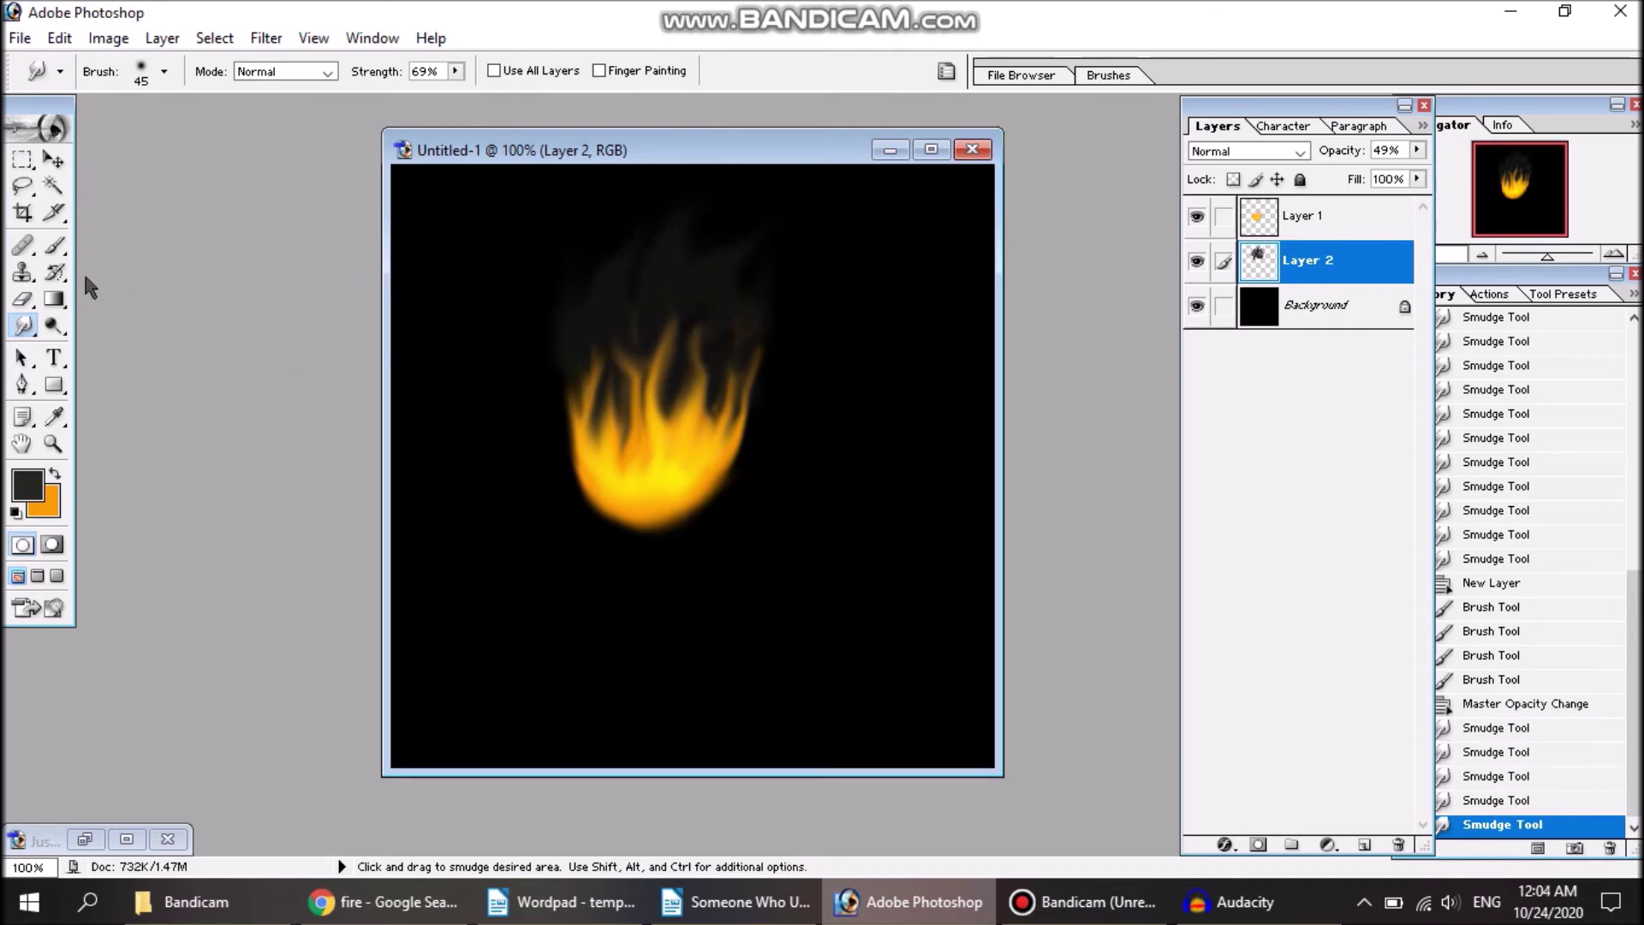
Step: With a 100 px soft brush, smear the smoke into a trail drifting right
{"action": "left_click", "coordinate": [164, 72]}
{"action": "left_click", "coordinate": [56, 332]}
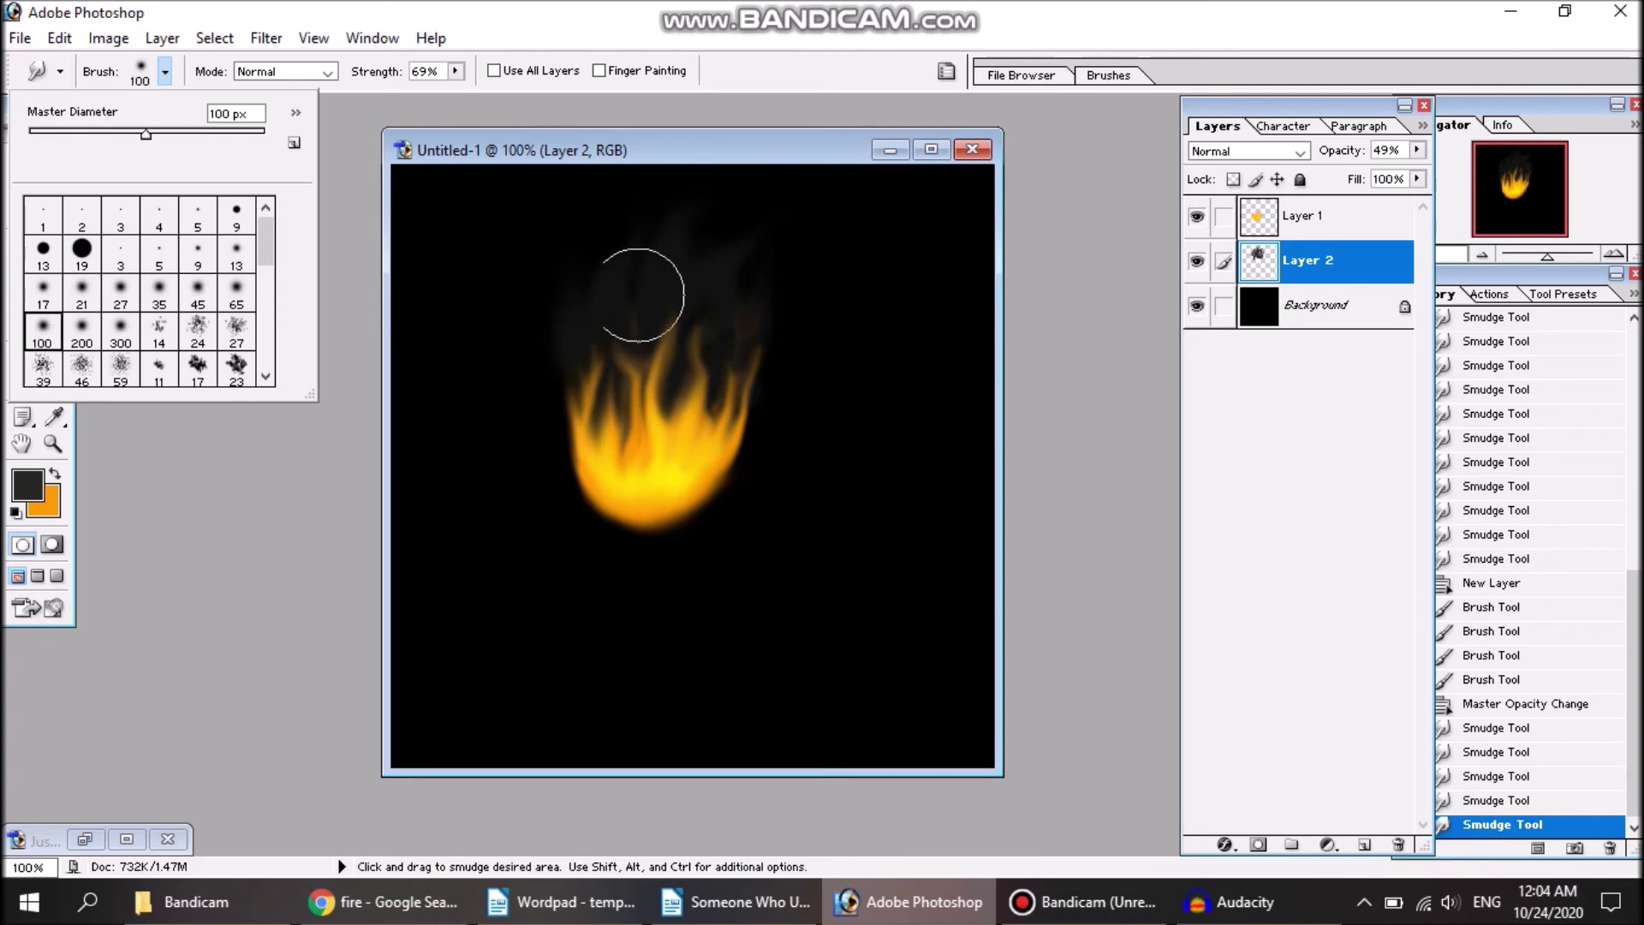
{"action": "left_click", "coordinate": [543, 316]}
{"action": "left_click_drag", "start_coordinate": [749, 249], "coordinate": [882, 244]}
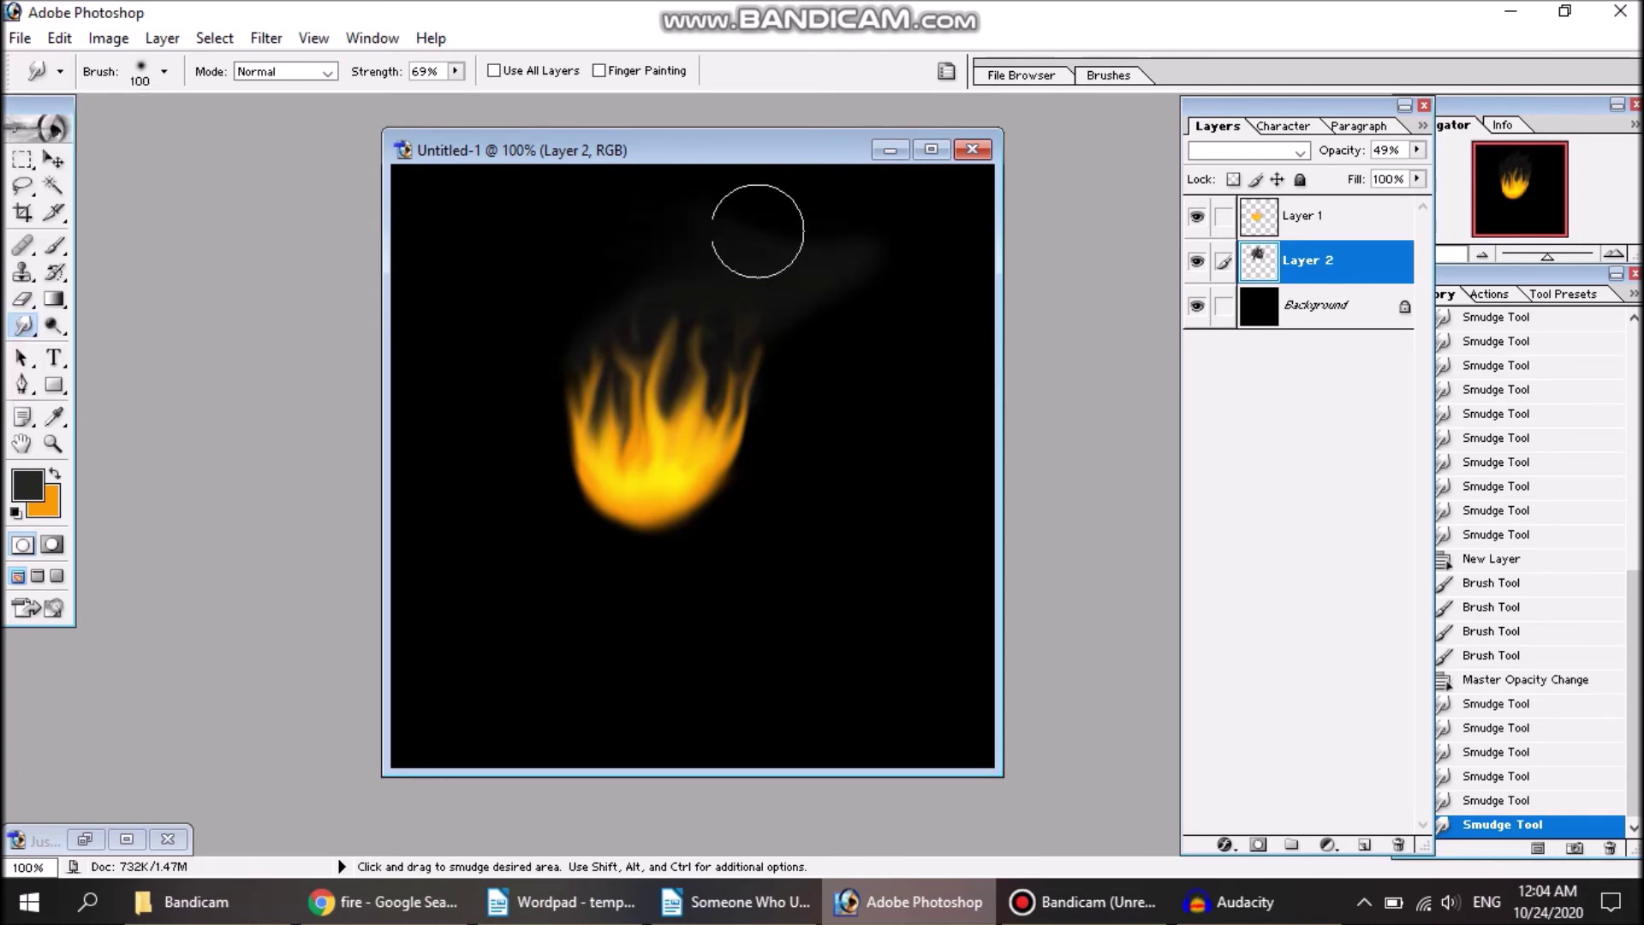
{"action": "left_click_drag", "start_coordinate": [747, 363], "coordinate": [882, 344]}
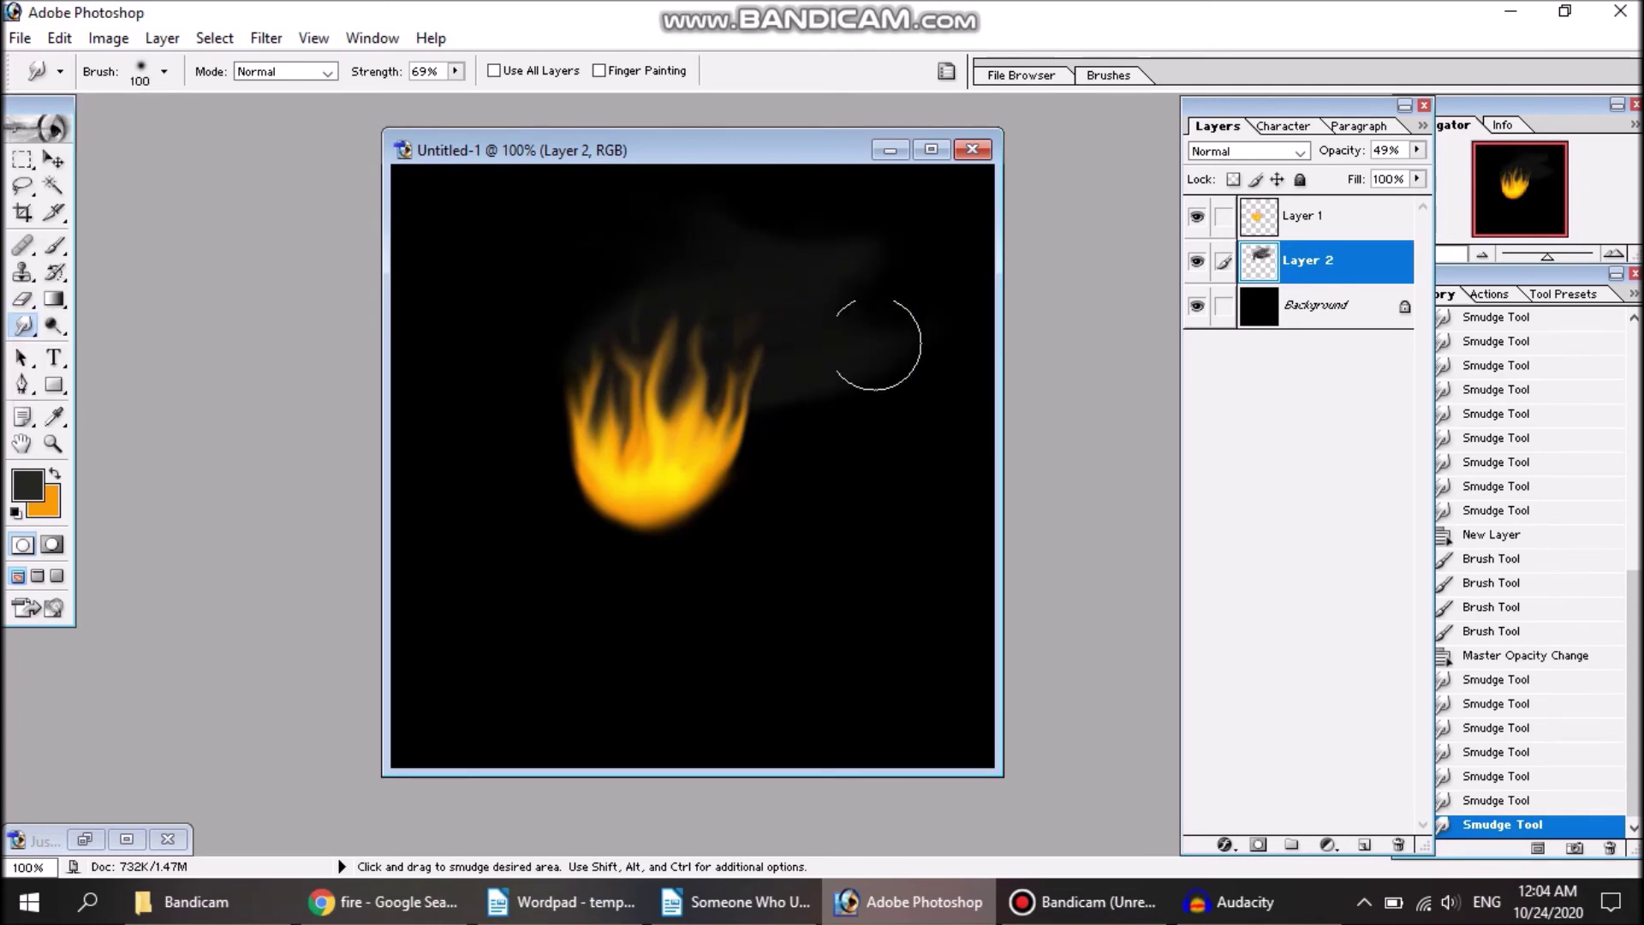
{"action": "left_click_drag", "start_coordinate": [858, 249], "coordinate": [896, 242]}
{"action": "mouse_move", "coordinate": [641, 218]}
{"action": "left_mouse_down"}
{"action": "mouse_move", "coordinate": [685, 202]}
{"action": "mouse_move", "coordinate": [890, 204]}
{"action": "left_mouse_up"}
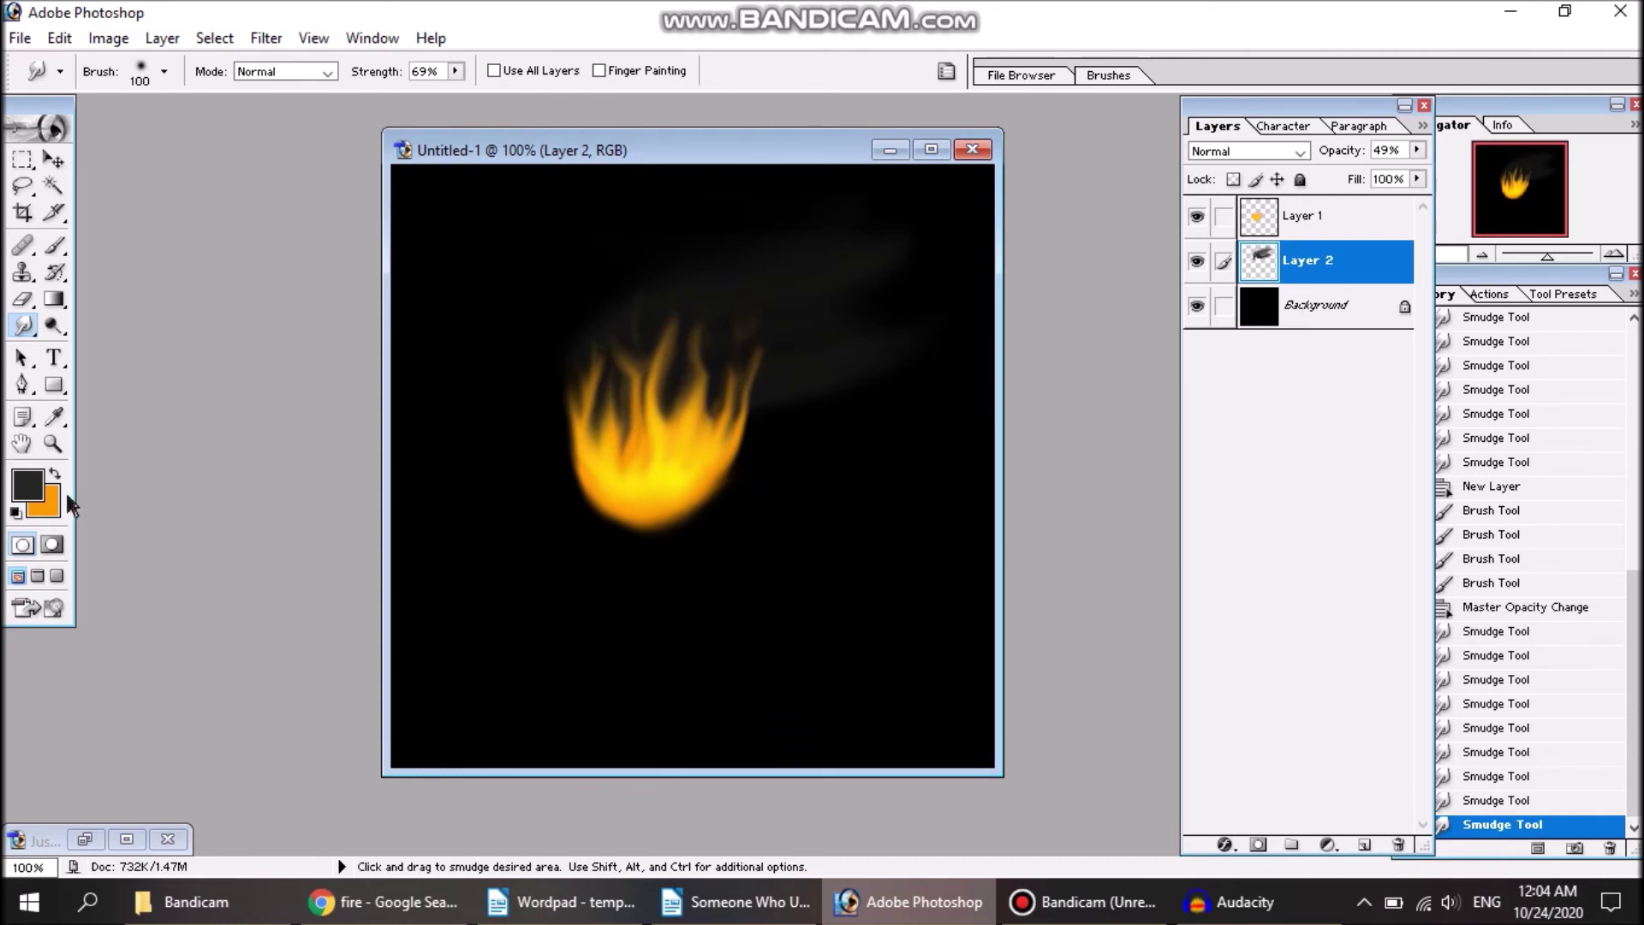
Step: Set the foreground colour to pale yellow FFFB9A and make Layer 1 active
{"action": "left_click", "coordinate": [25, 485]}
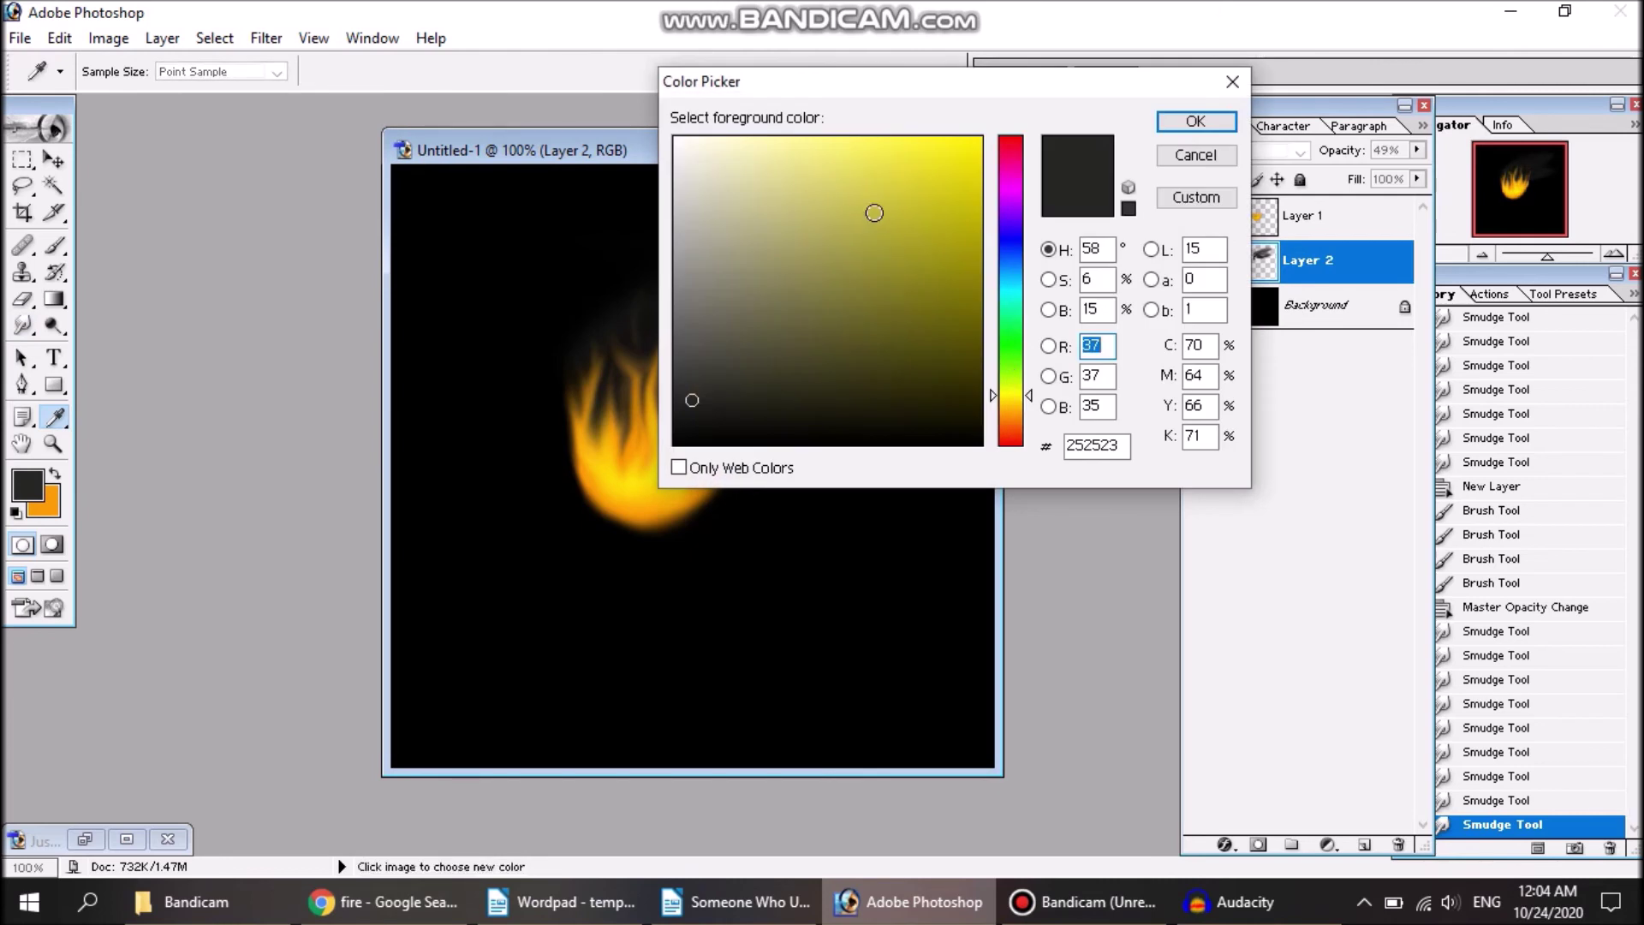
{"action": "left_click", "coordinate": [771, 147]}
{"action": "left_click", "coordinate": [771, 147]}
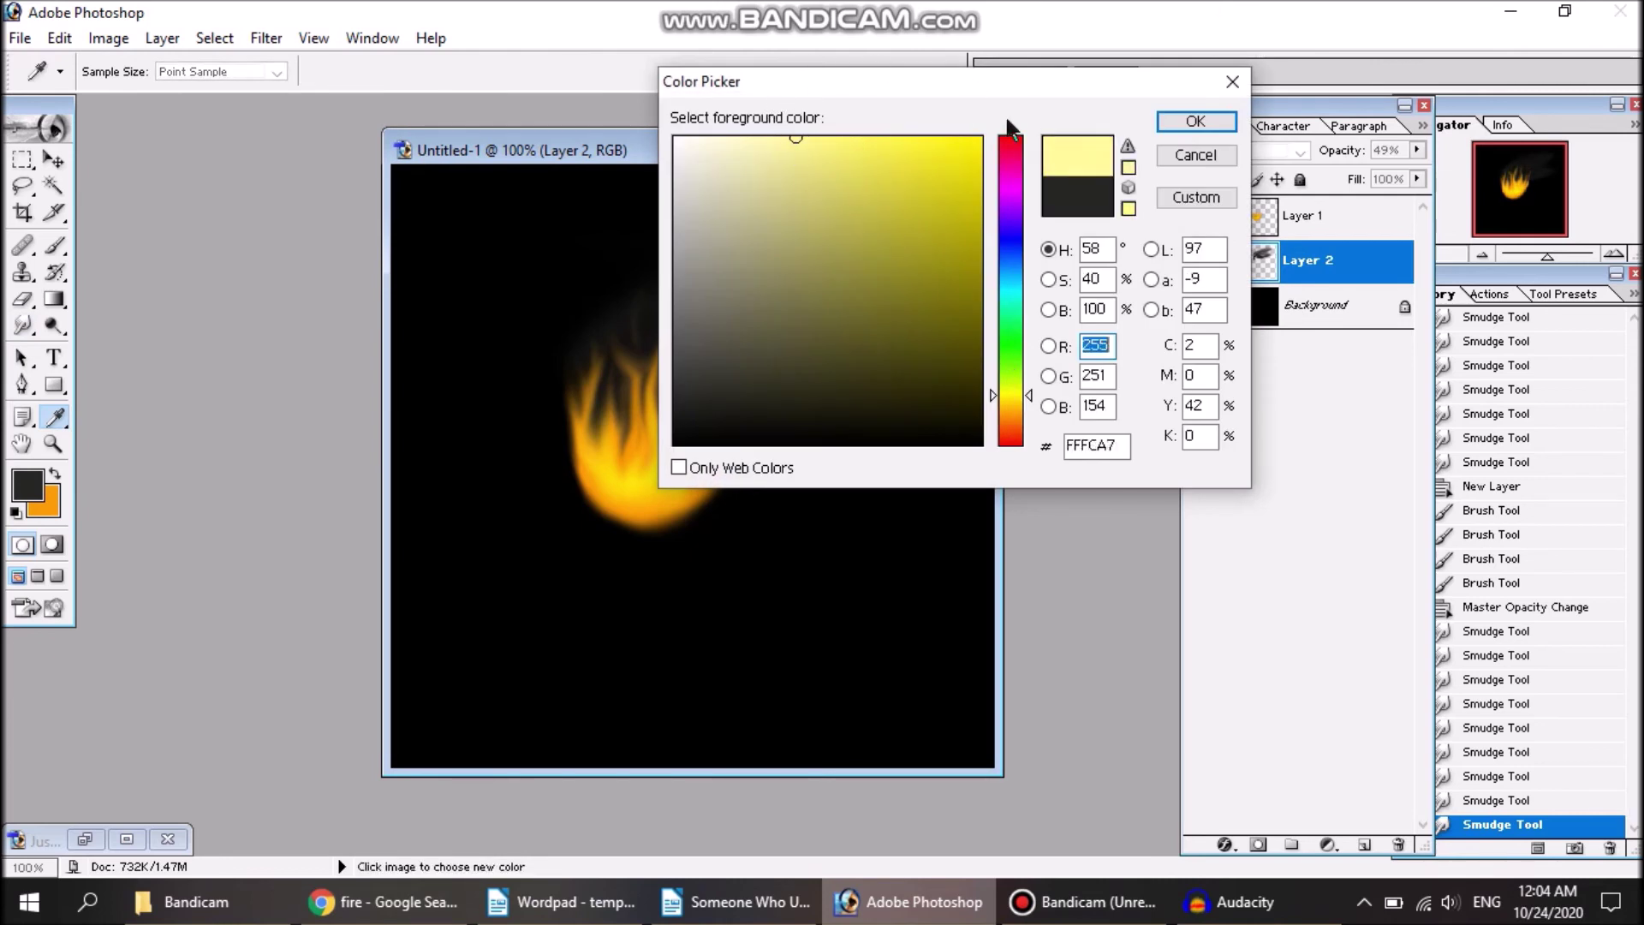
{"action": "left_click", "coordinate": [1192, 121]}
{"action": "left_click", "coordinate": [1313, 224]}
Step: Paint a trial glow stroke across the flame's base with a 17 px brush, then revert it in History
{"action": "left_click", "coordinate": [55, 246]}
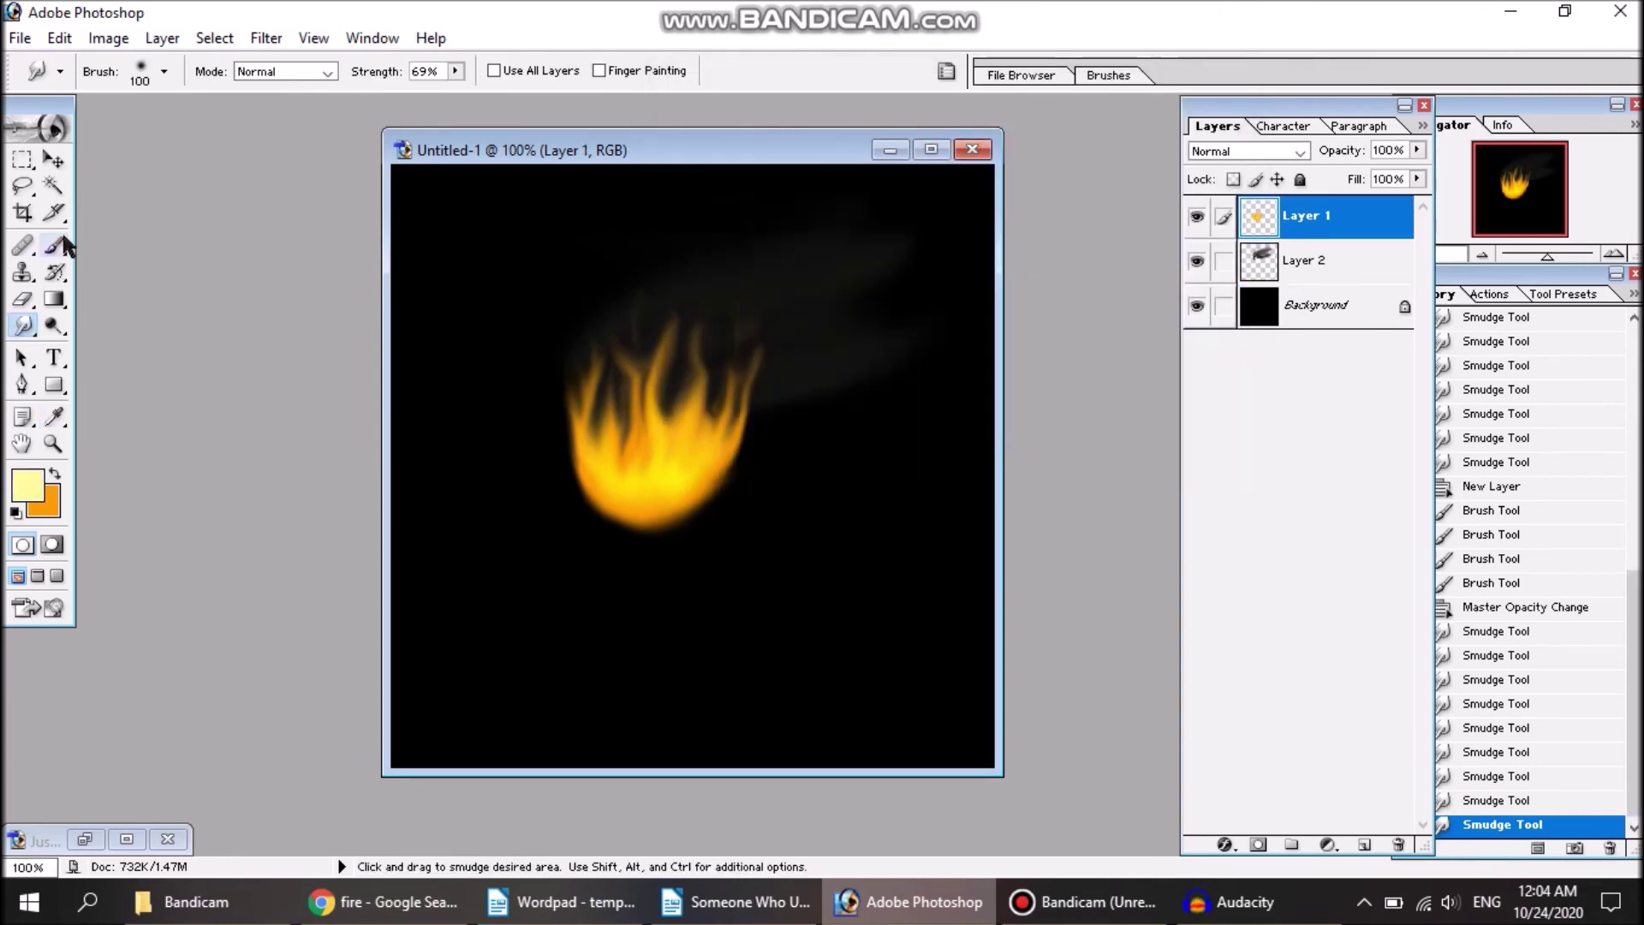
{"action": "left_click", "coordinate": [141, 77]}
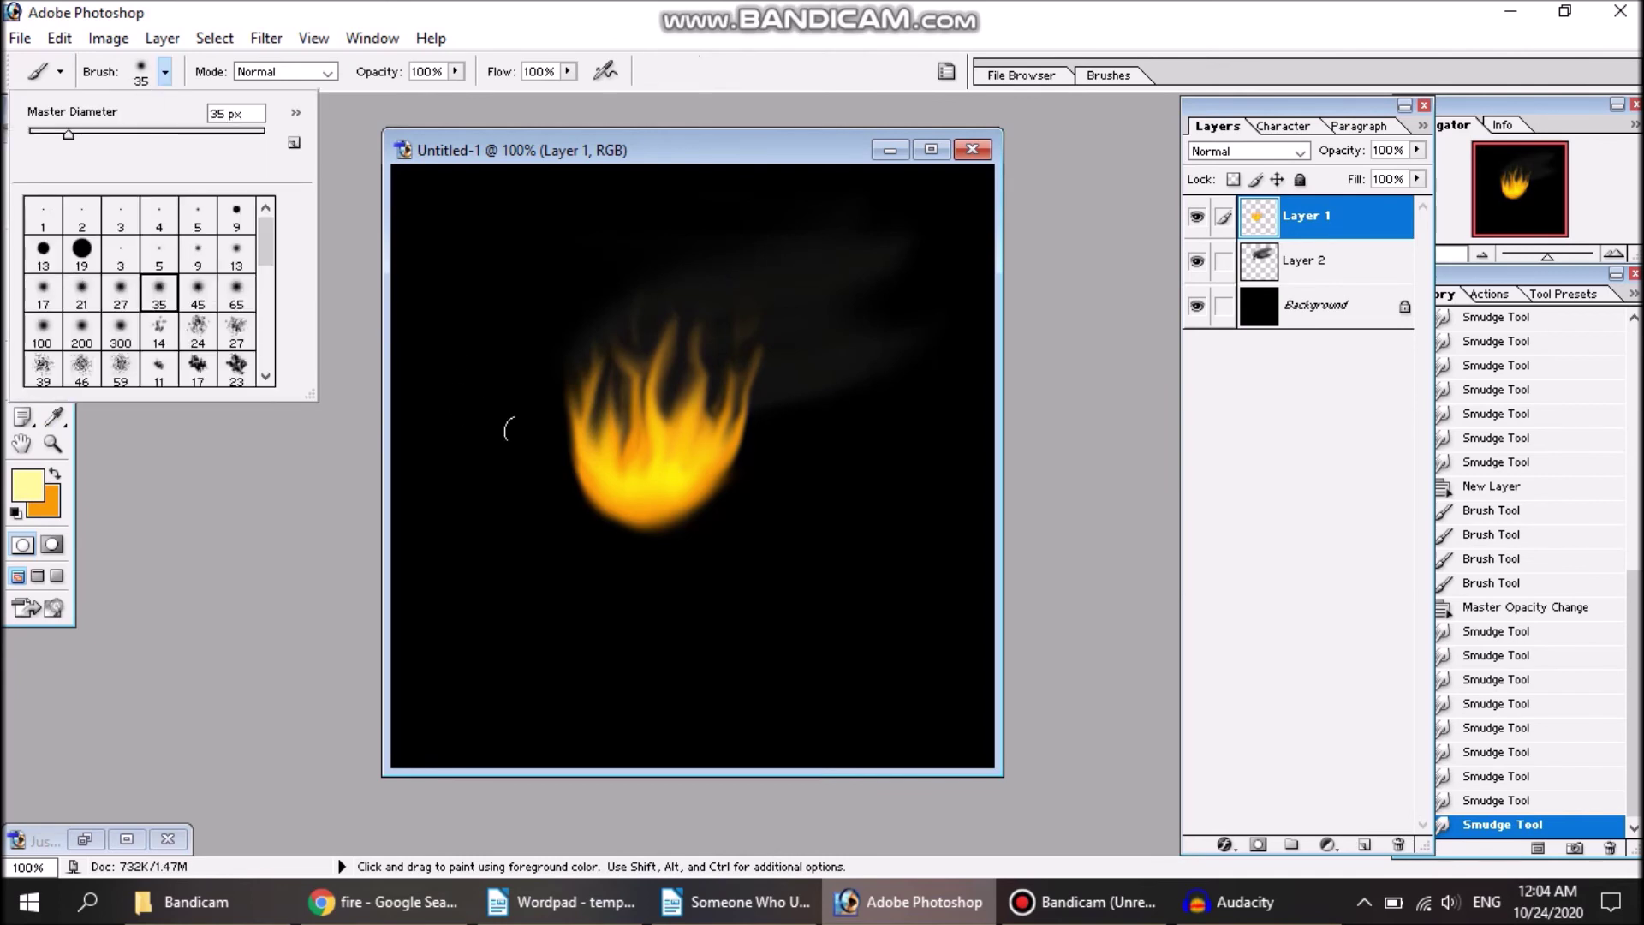
{"action": "left_click", "coordinate": [44, 293]}
{"action": "mouse_move", "coordinate": [648, 482]}
{"action": "left_mouse_down"}
{"action": "mouse_move", "coordinate": [625, 480]}
{"action": "mouse_move", "coordinate": [676, 484]}
{"action": "left_mouse_up"}
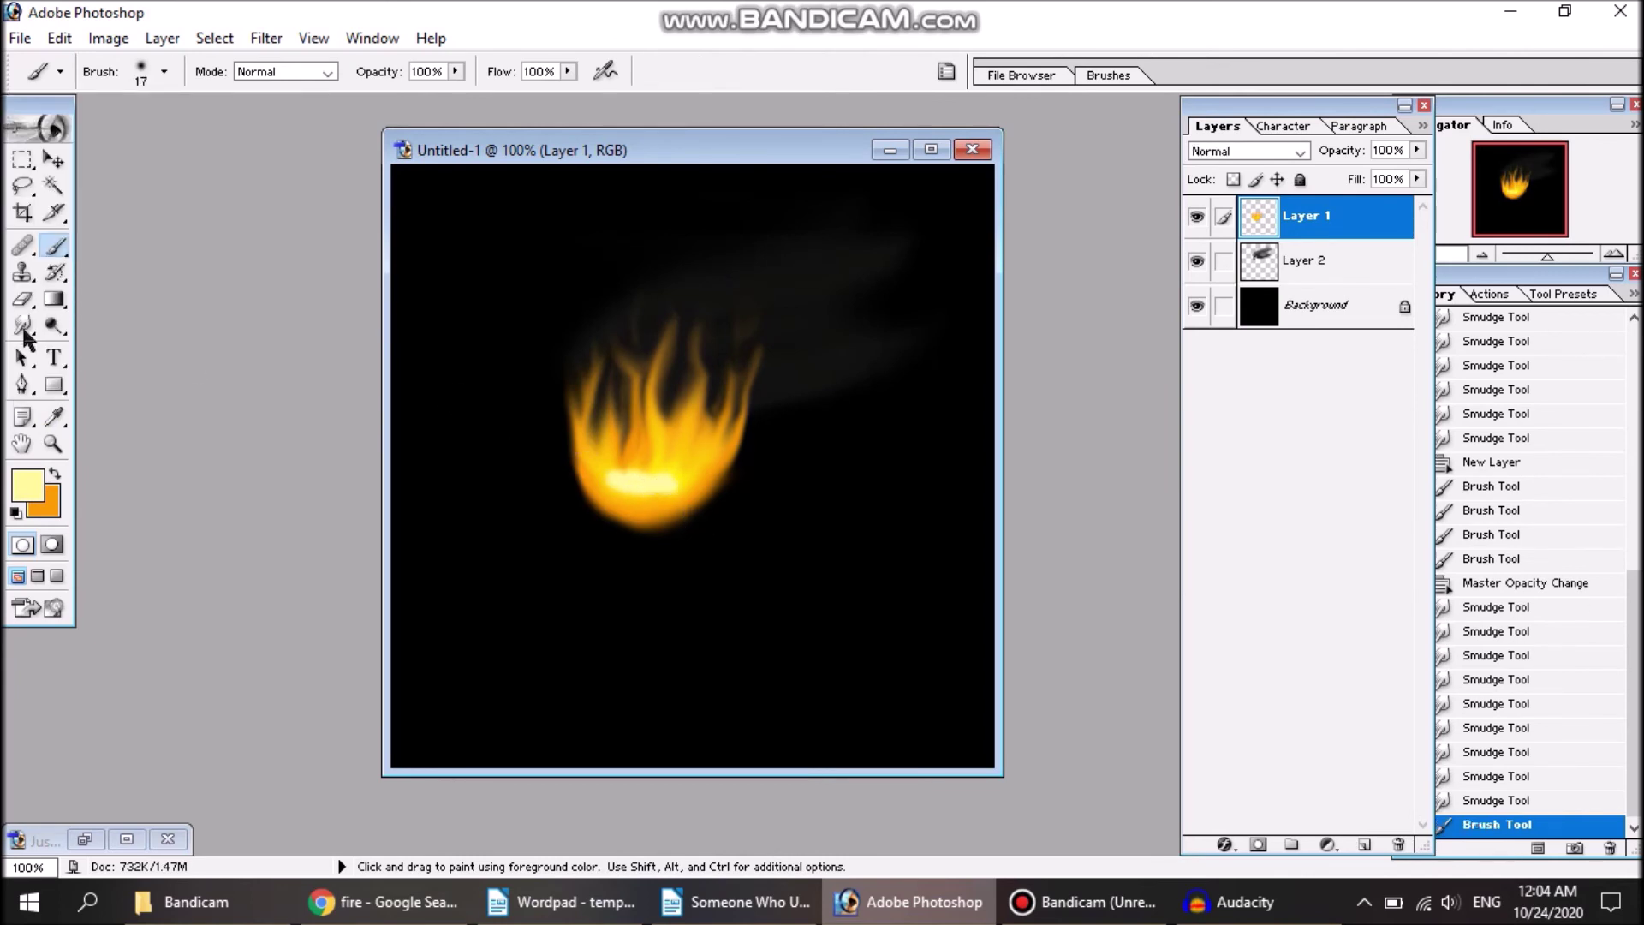
{"action": "left_click", "coordinate": [24, 329]}
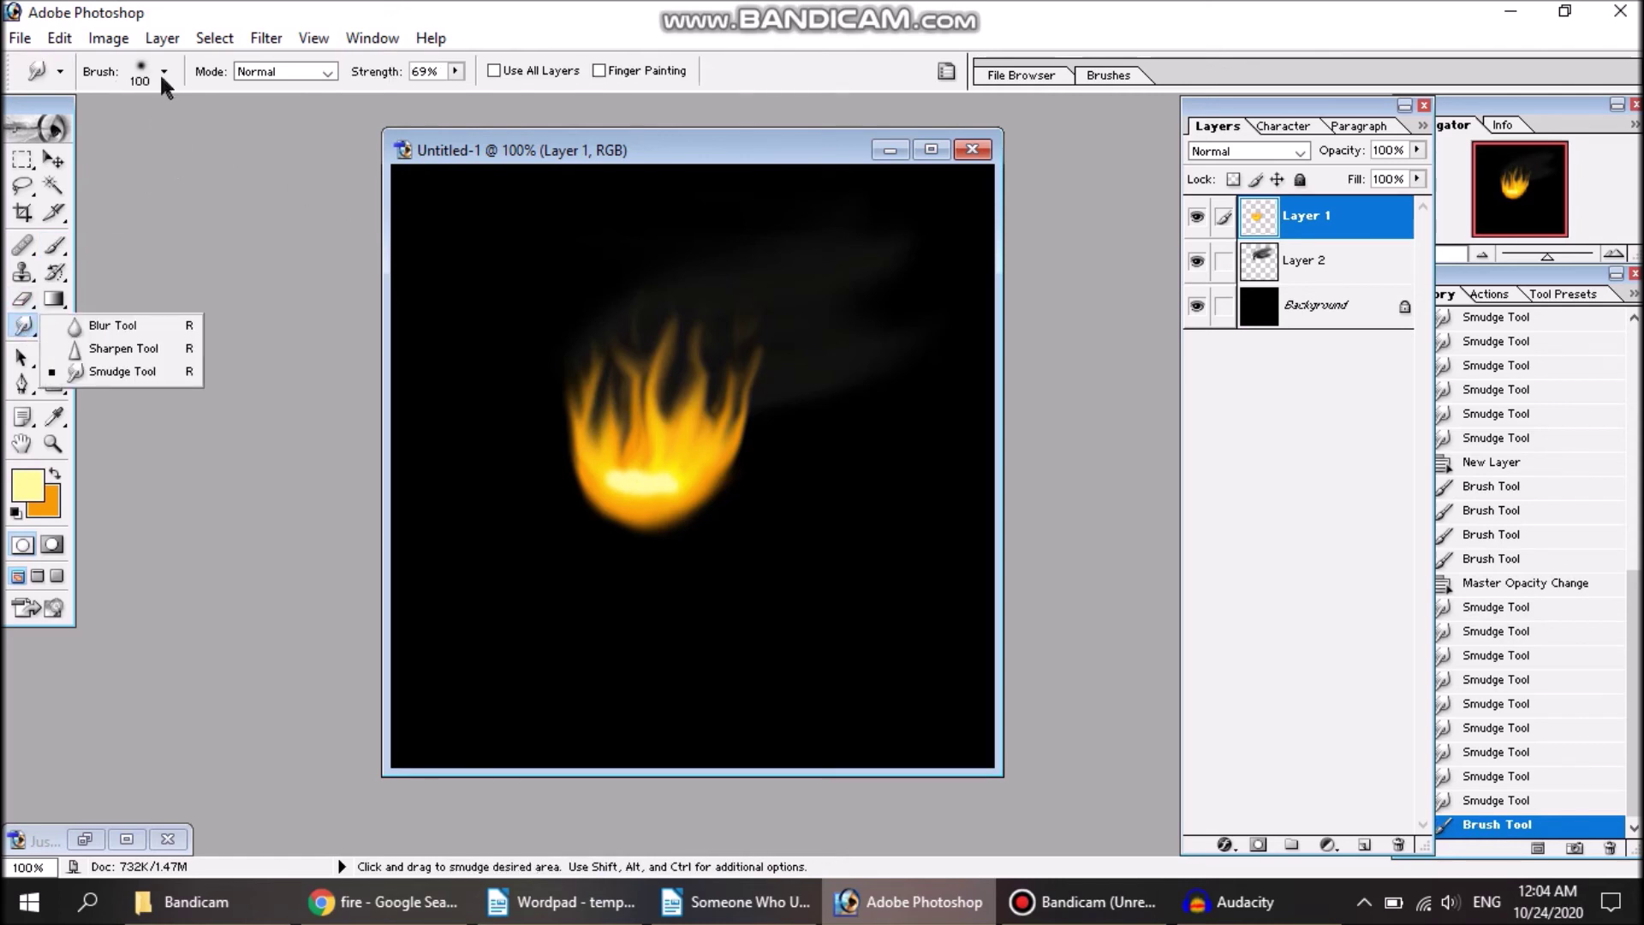
{"action": "left_click", "coordinate": [1494, 802]}
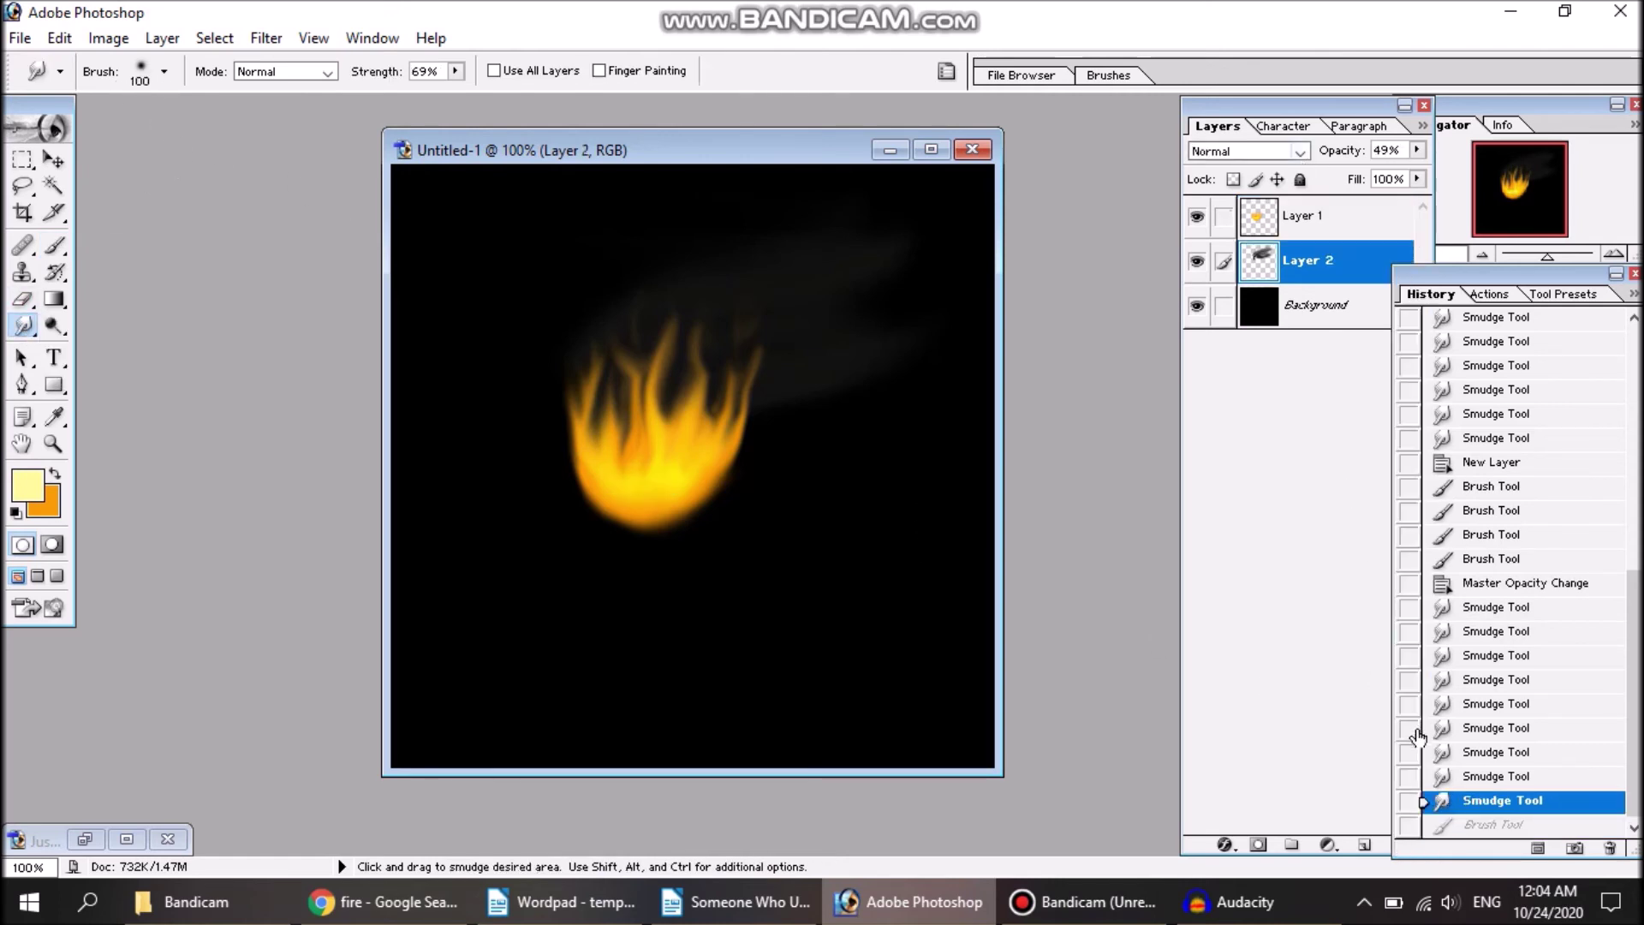
Step: Add a new Layer 3 above Layer 1 and brush a pale yellow stroke across the flame's base
{"action": "left_click", "coordinate": [1318, 217]}
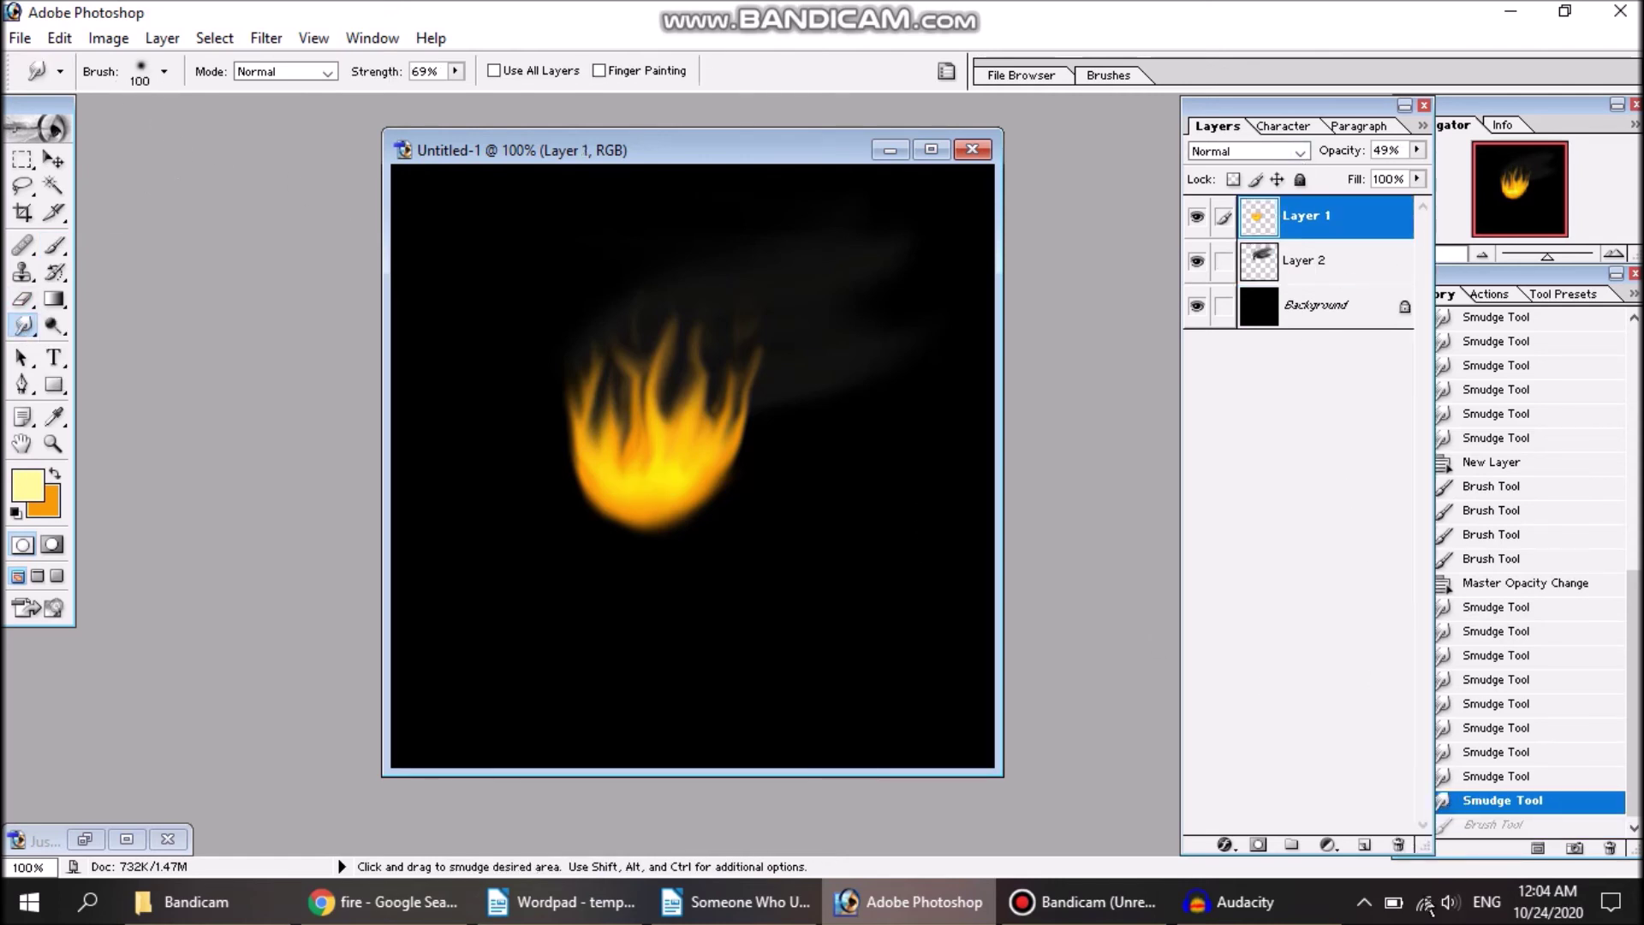
{"action": "left_click", "coordinate": [1364, 845]}
{"action": "left_click", "coordinate": [55, 245]}
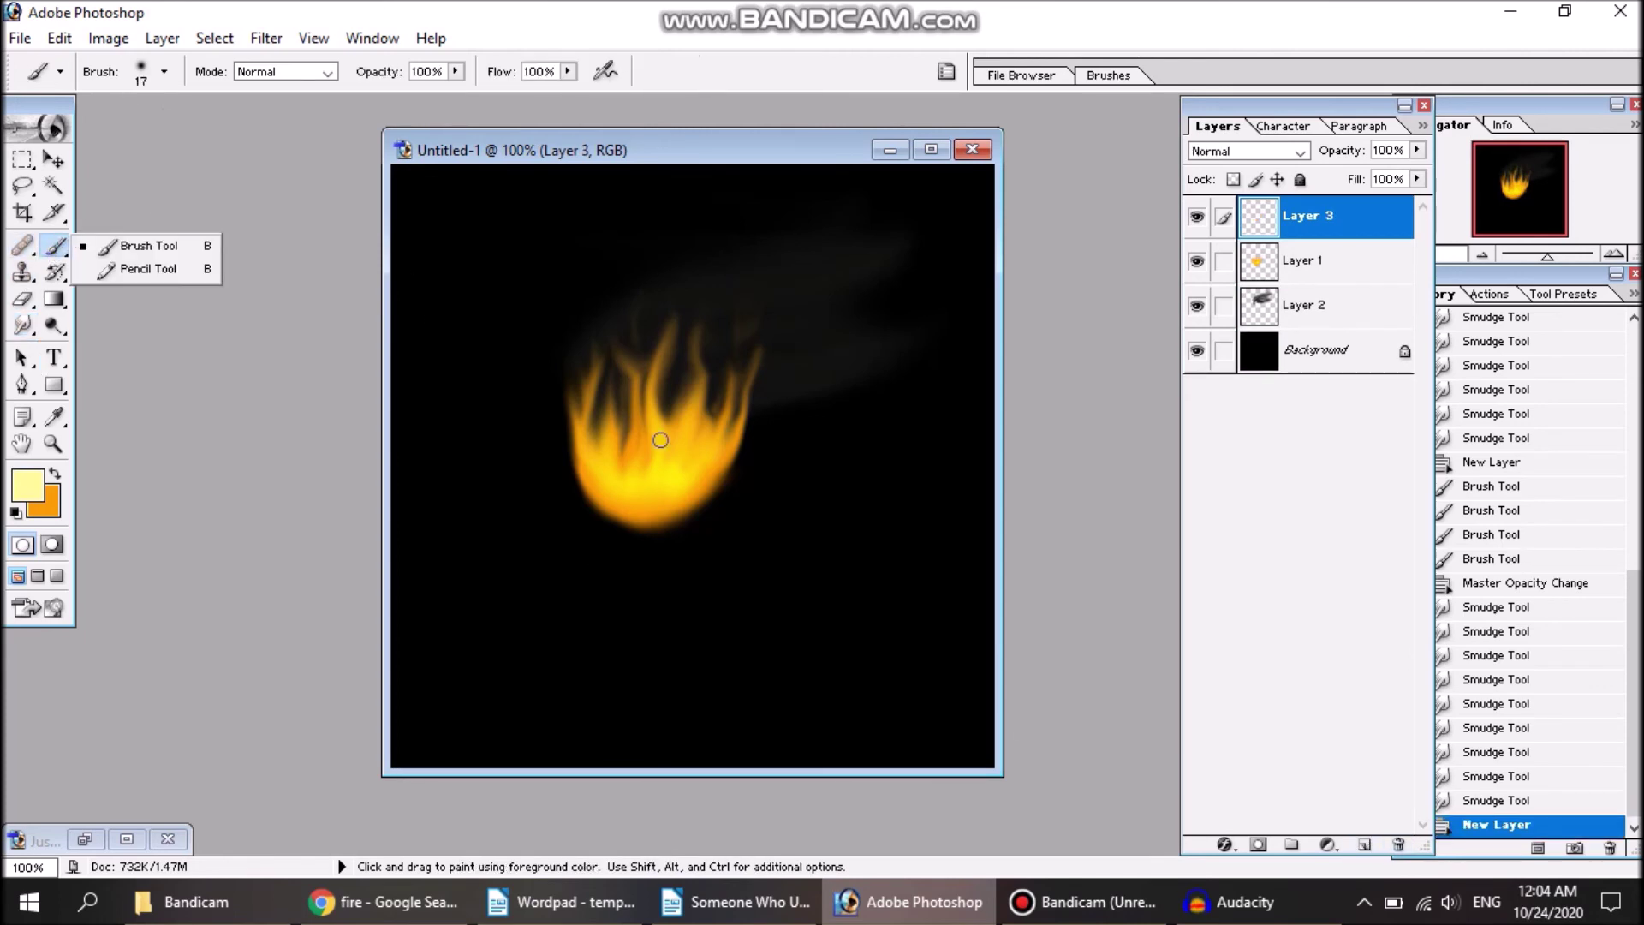
{"action": "left_click_drag", "start_coordinate": [680, 476], "coordinate": [629, 477]}
Step: Blend the glow into the flame's bright core with a 21 px Smudge brush
{"action": "left_click", "coordinate": [23, 325]}
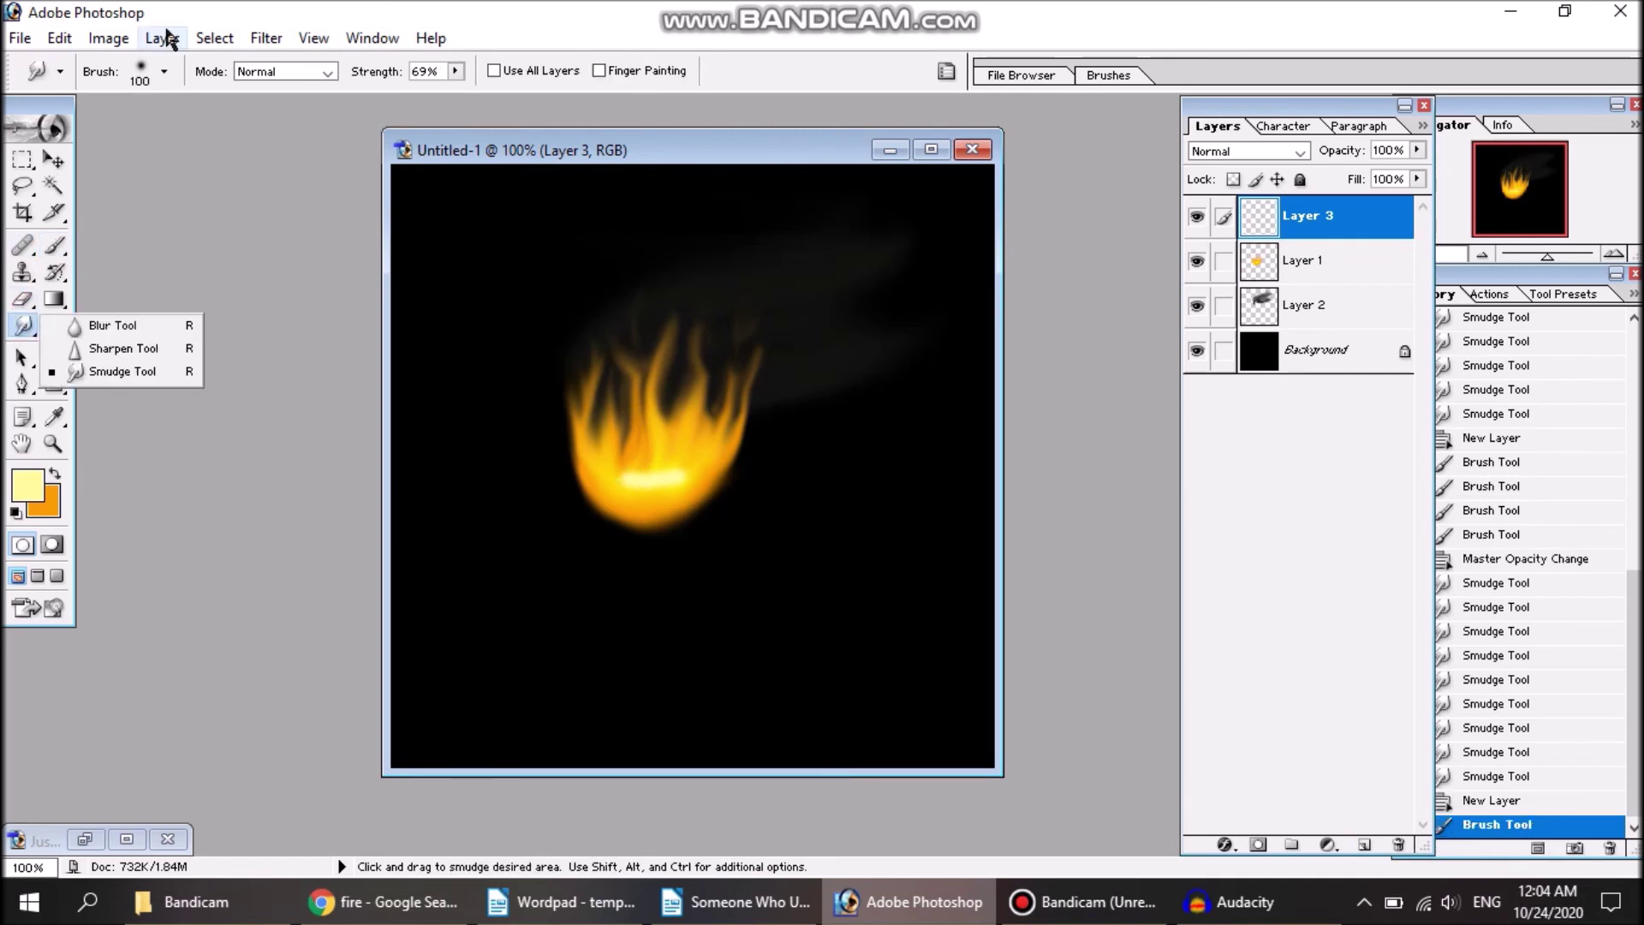
{"action": "left_click", "coordinate": [163, 71]}
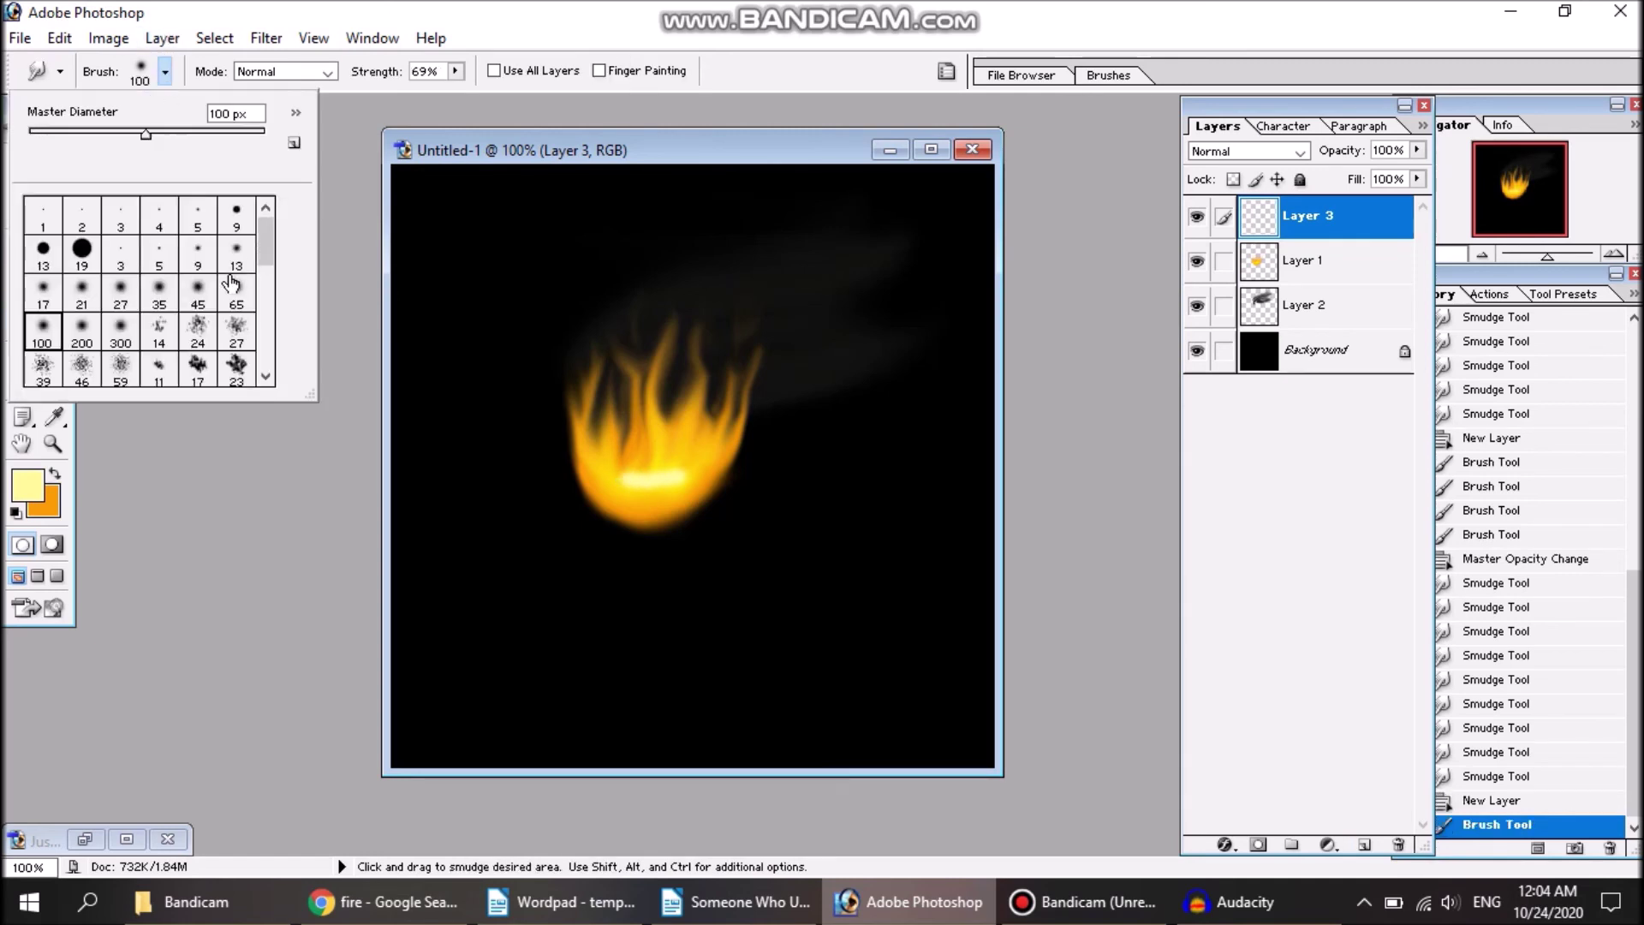
{"action": "left_click", "coordinate": [82, 291]}
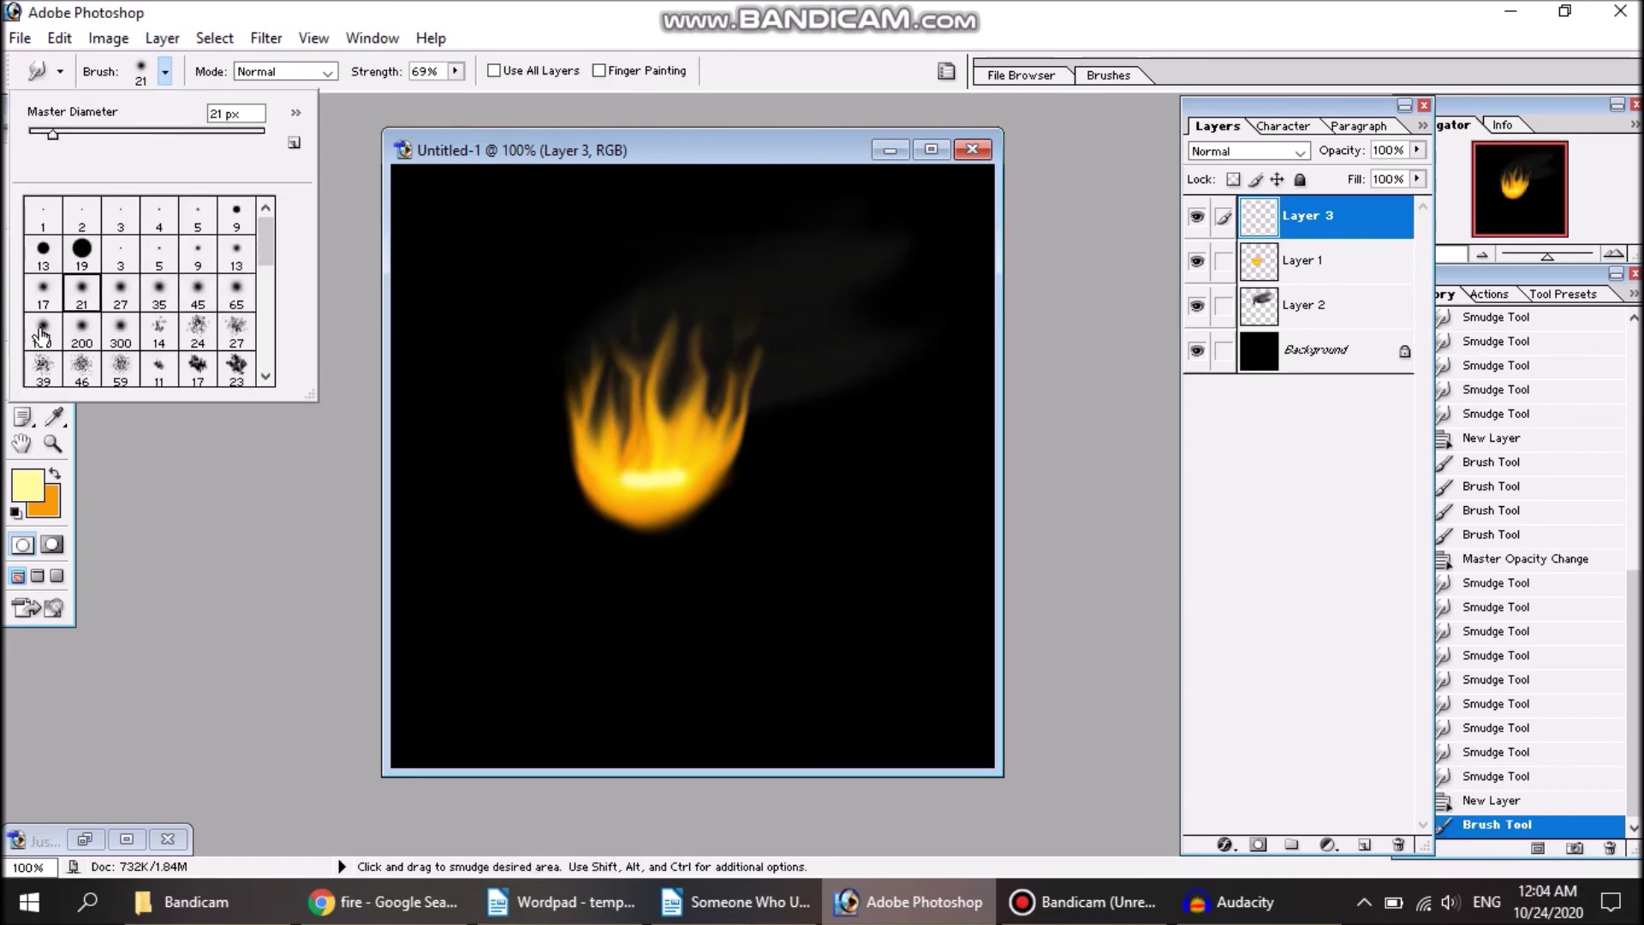
{"action": "mouse_move", "coordinate": [642, 479]}
{"action": "left_mouse_down"}
{"action": "mouse_move", "coordinate": [590, 455]}
{"action": "mouse_move", "coordinate": [635, 478]}
{"action": "mouse_move", "coordinate": [613, 430]}
{"action": "mouse_move", "coordinate": [641, 484]}
{"action": "mouse_move", "coordinate": [612, 488]}
{"action": "mouse_move", "coordinate": [681, 497]}
{"action": "mouse_move", "coordinate": [650, 482]}
{"action": "mouse_move", "coordinate": [714, 446]}
{"action": "mouse_move", "coordinate": [664, 467]}
{"action": "mouse_move", "coordinate": [694, 413]}
{"action": "mouse_move", "coordinate": [671, 469]}
{"action": "mouse_move", "coordinate": [685, 410]}
{"action": "mouse_move", "coordinate": [654, 478]}
{"action": "mouse_move", "coordinate": [637, 481]}
{"action": "mouse_move", "coordinate": [656, 426]}
{"action": "mouse_move", "coordinate": [646, 495]}
{"action": "left_mouse_up"}
{"action": "key", "text": "ctrl+z"}
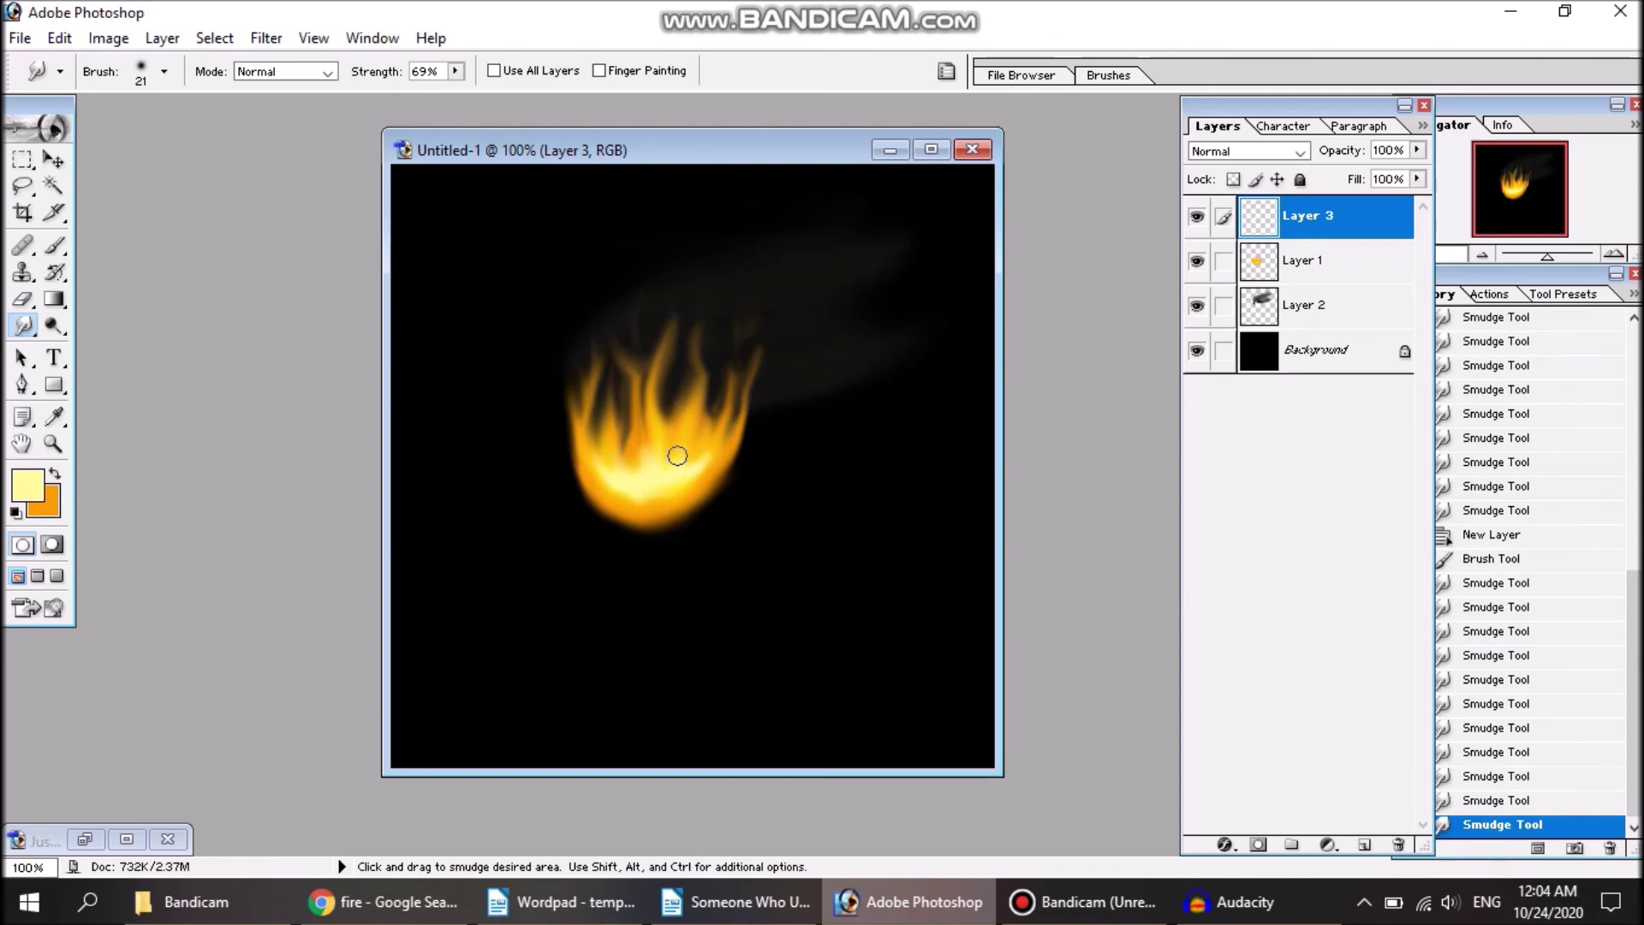
Step: Set Layer 3's opacity to 65% in the Layers panel
{"action": "left_click", "coordinate": [1417, 149]}
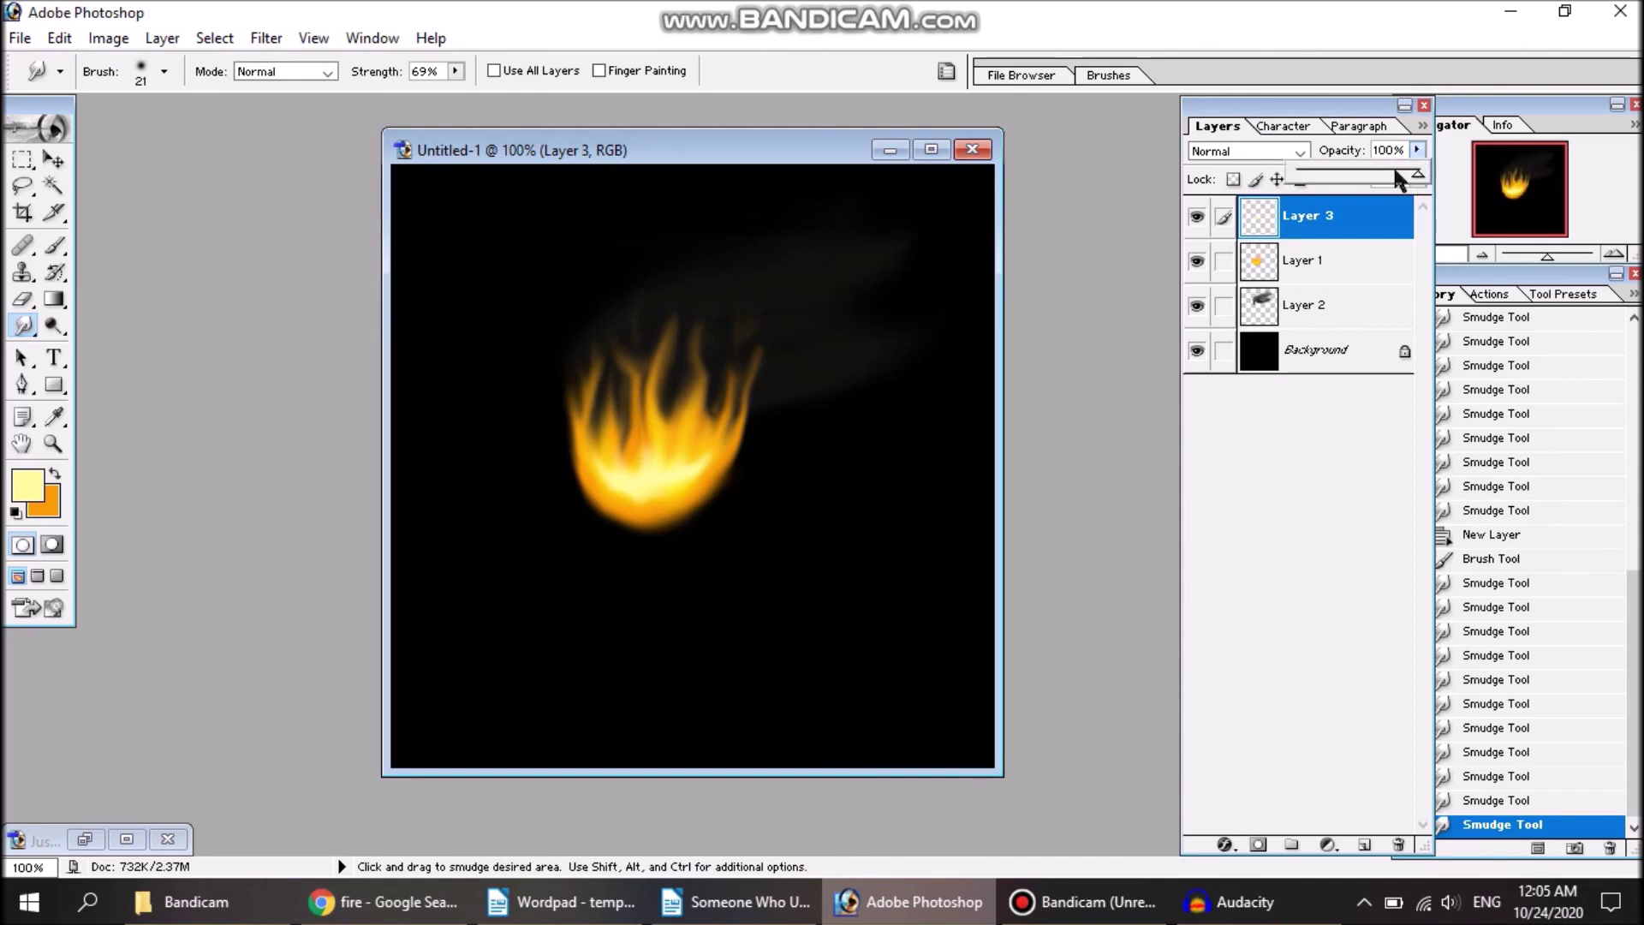
{"action": "left_click_drag", "start_coordinate": [1394, 175], "coordinate": [1361, 188]}
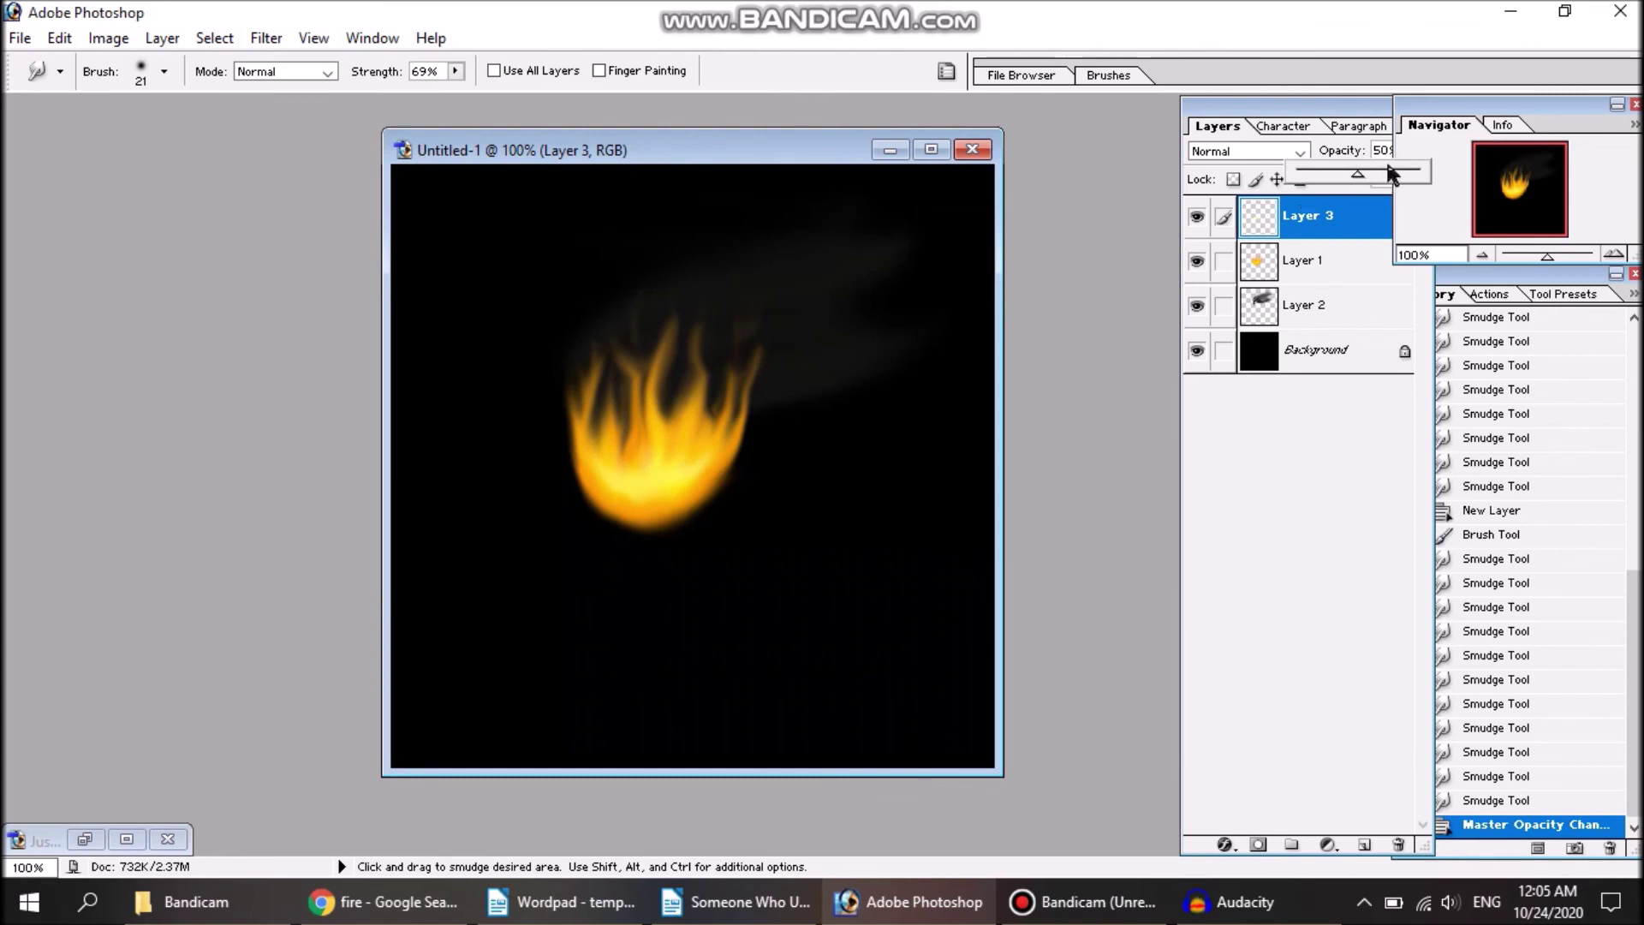
{"action": "left_click_drag", "start_coordinate": [1387, 176], "coordinate": [1375, 177]}
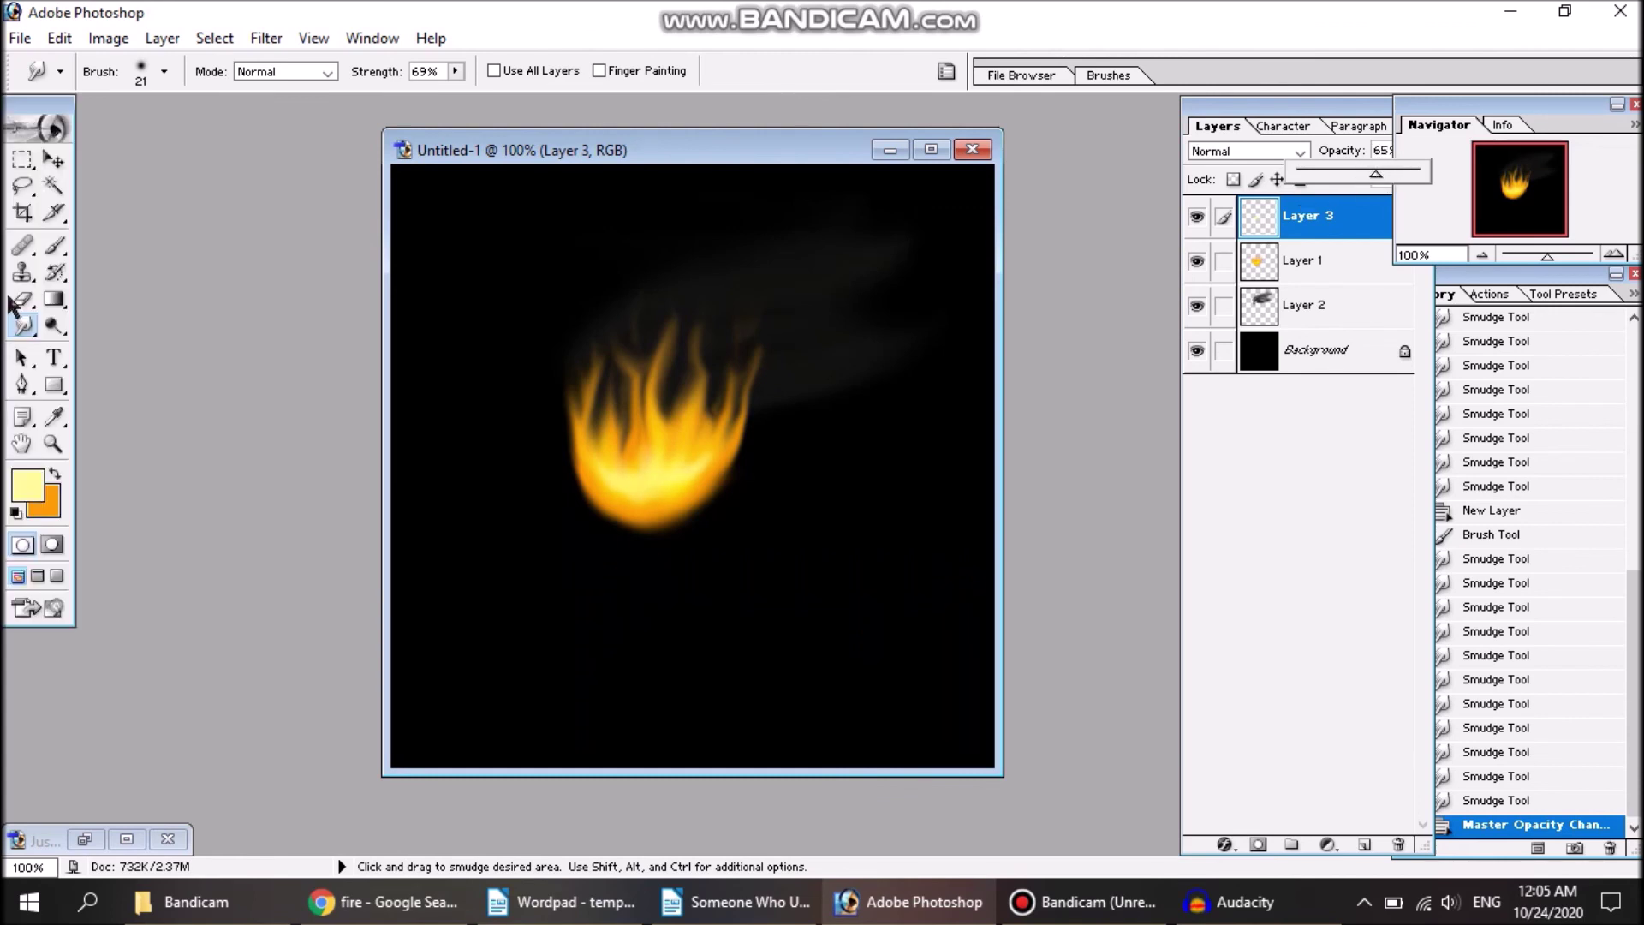
{"action": "left_click", "coordinate": [53, 163]}
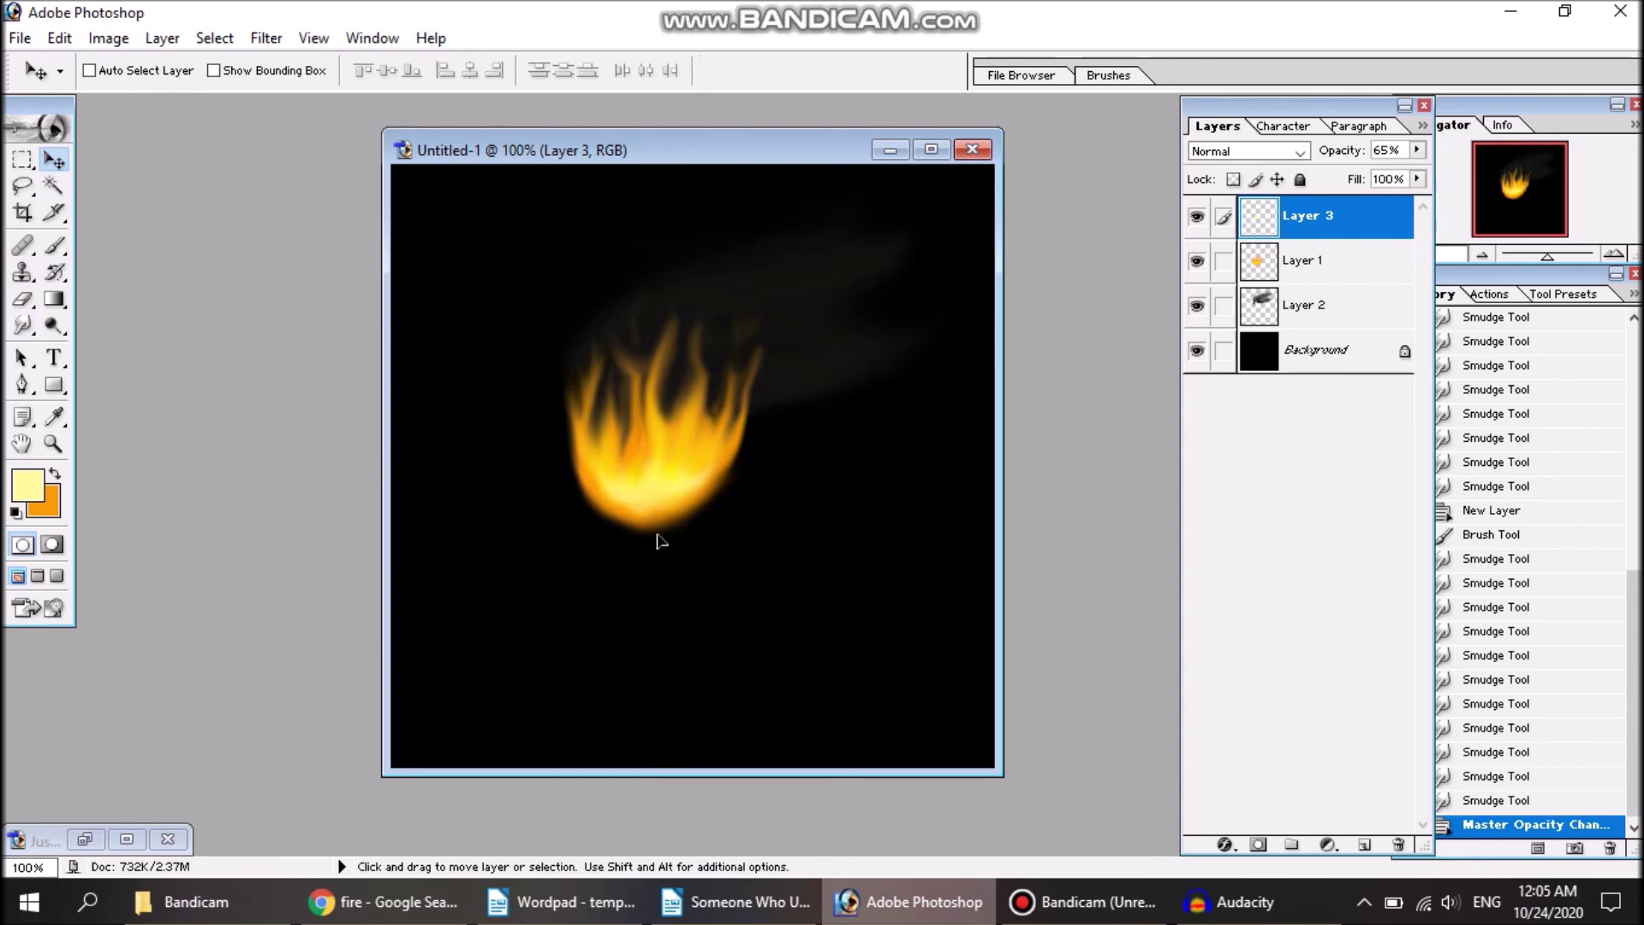
Step: Nudge the glow layer slightly, then smudge its pale core up into the flame's base
{"action": "left_click_drag", "start_coordinate": [661, 539], "coordinate": [665, 544]}
{"action": "key", "text": "ctrl+z"}
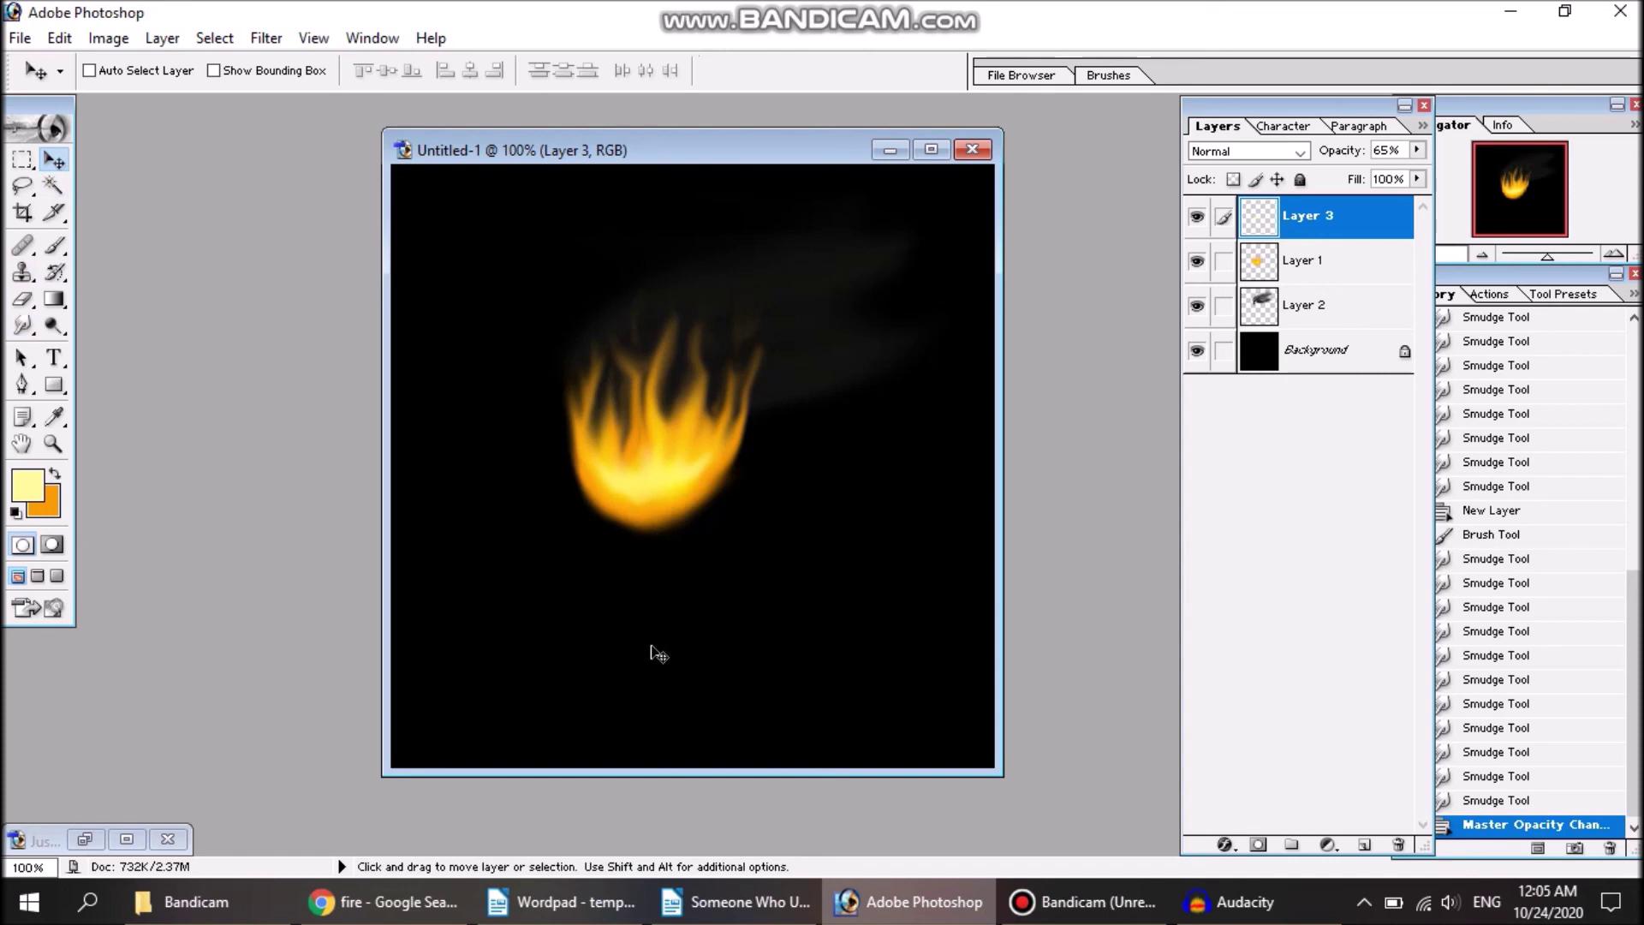
{"action": "key", "text": "ctrl+z"}
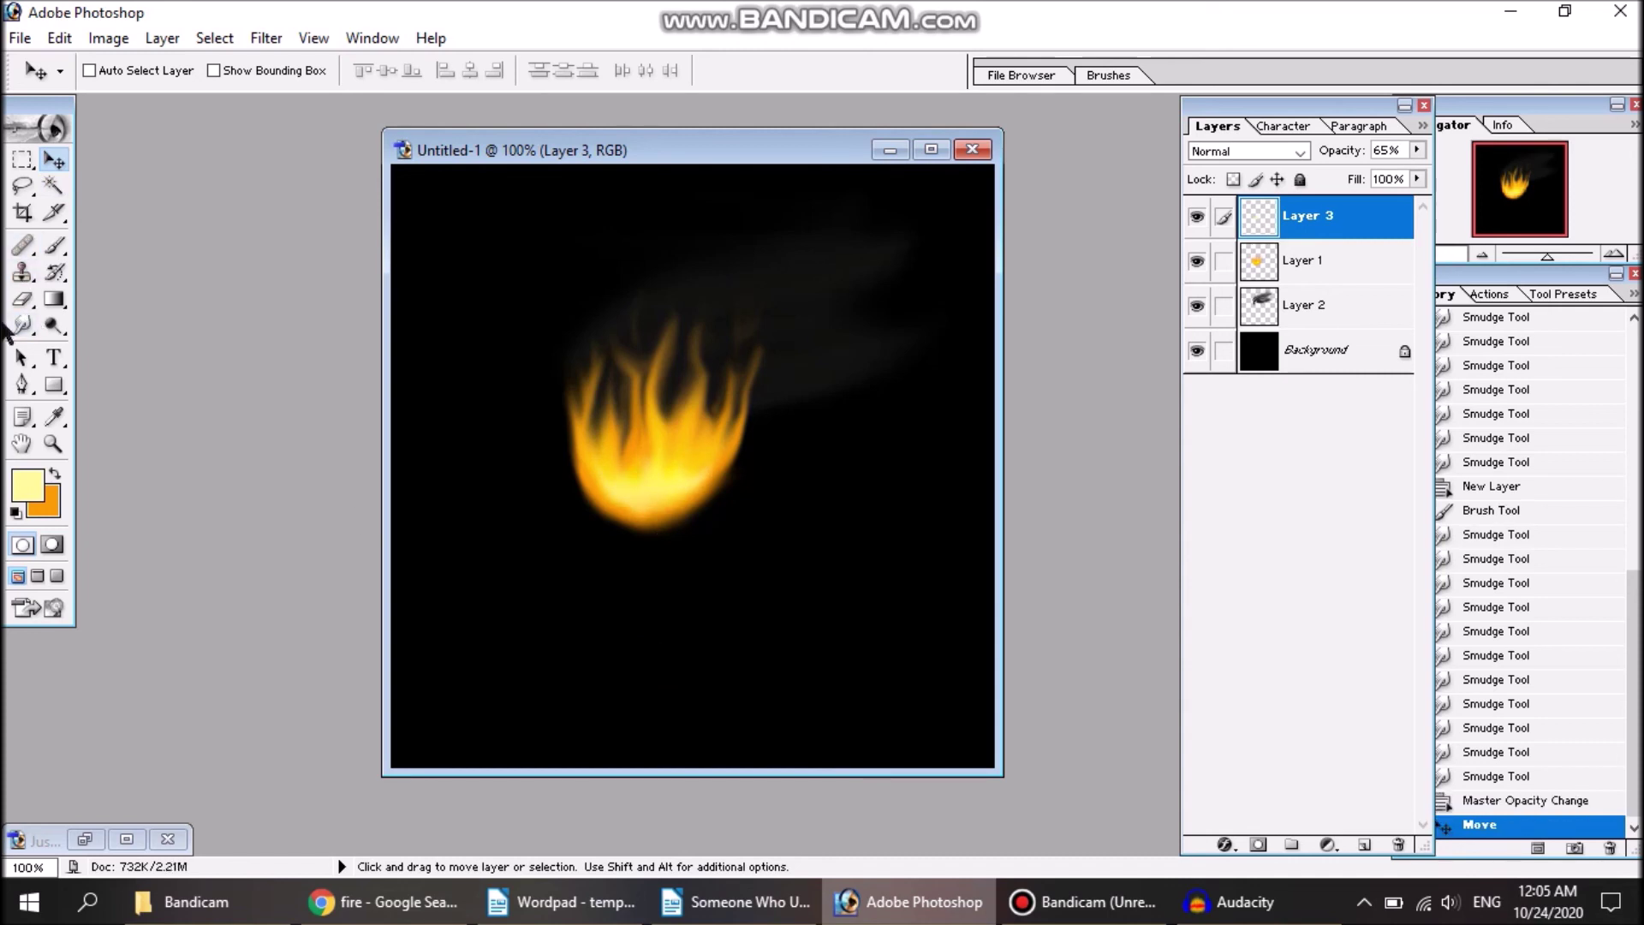
{"action": "left_click", "coordinate": [24, 326]}
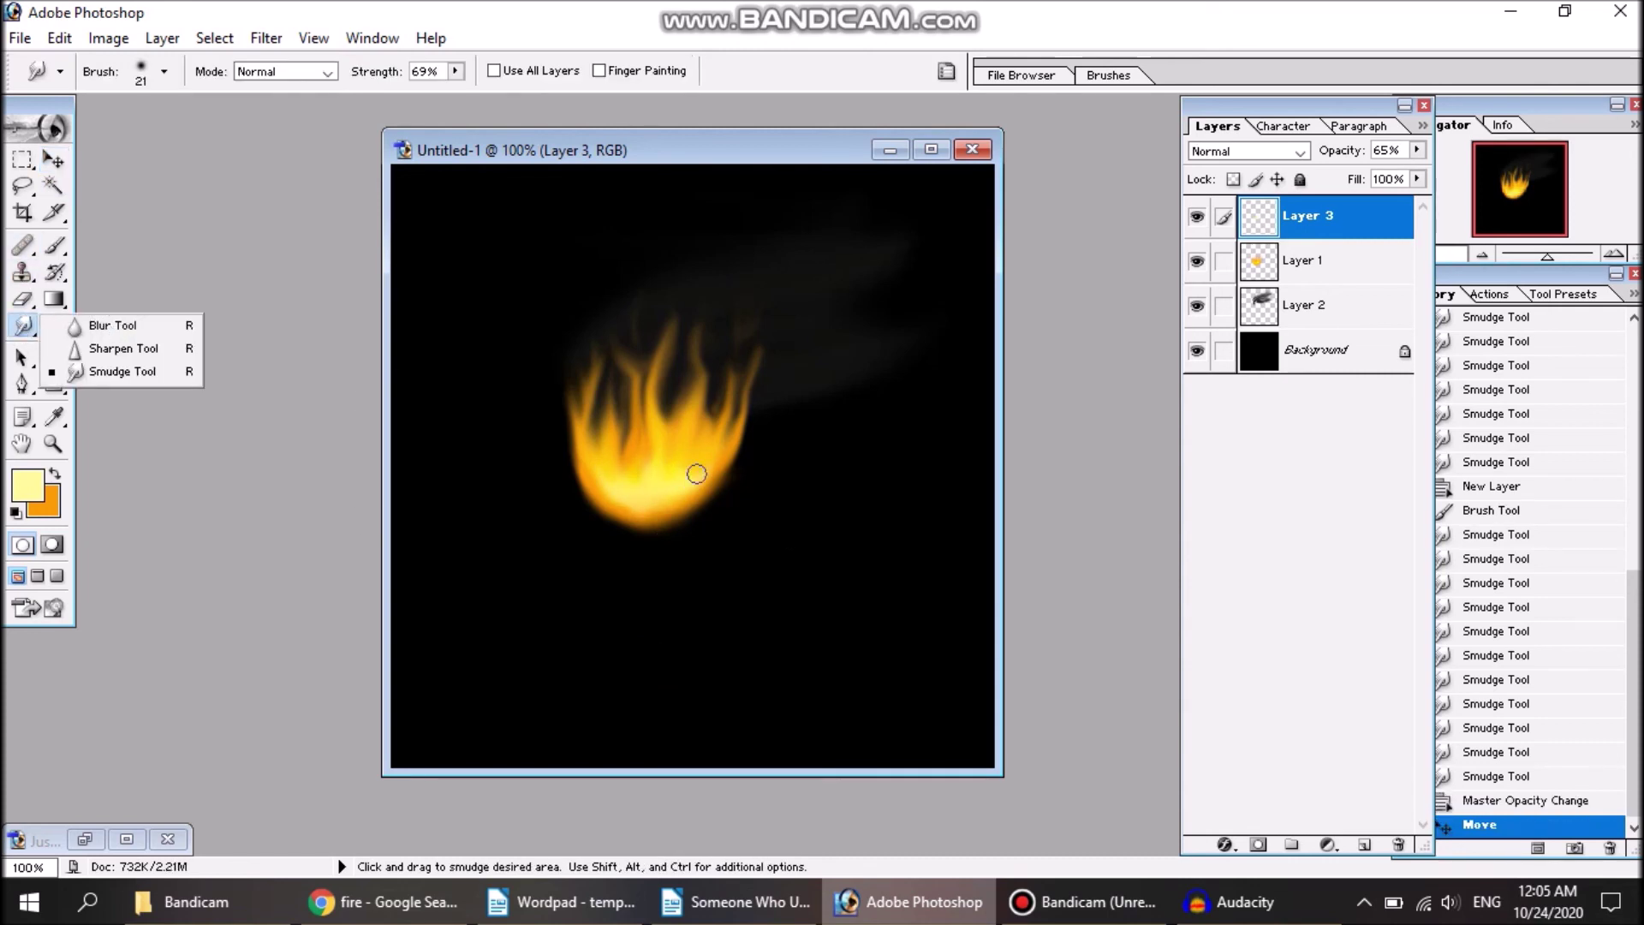
{"action": "left_click_drag", "start_coordinate": [683, 473], "coordinate": [687, 426]}
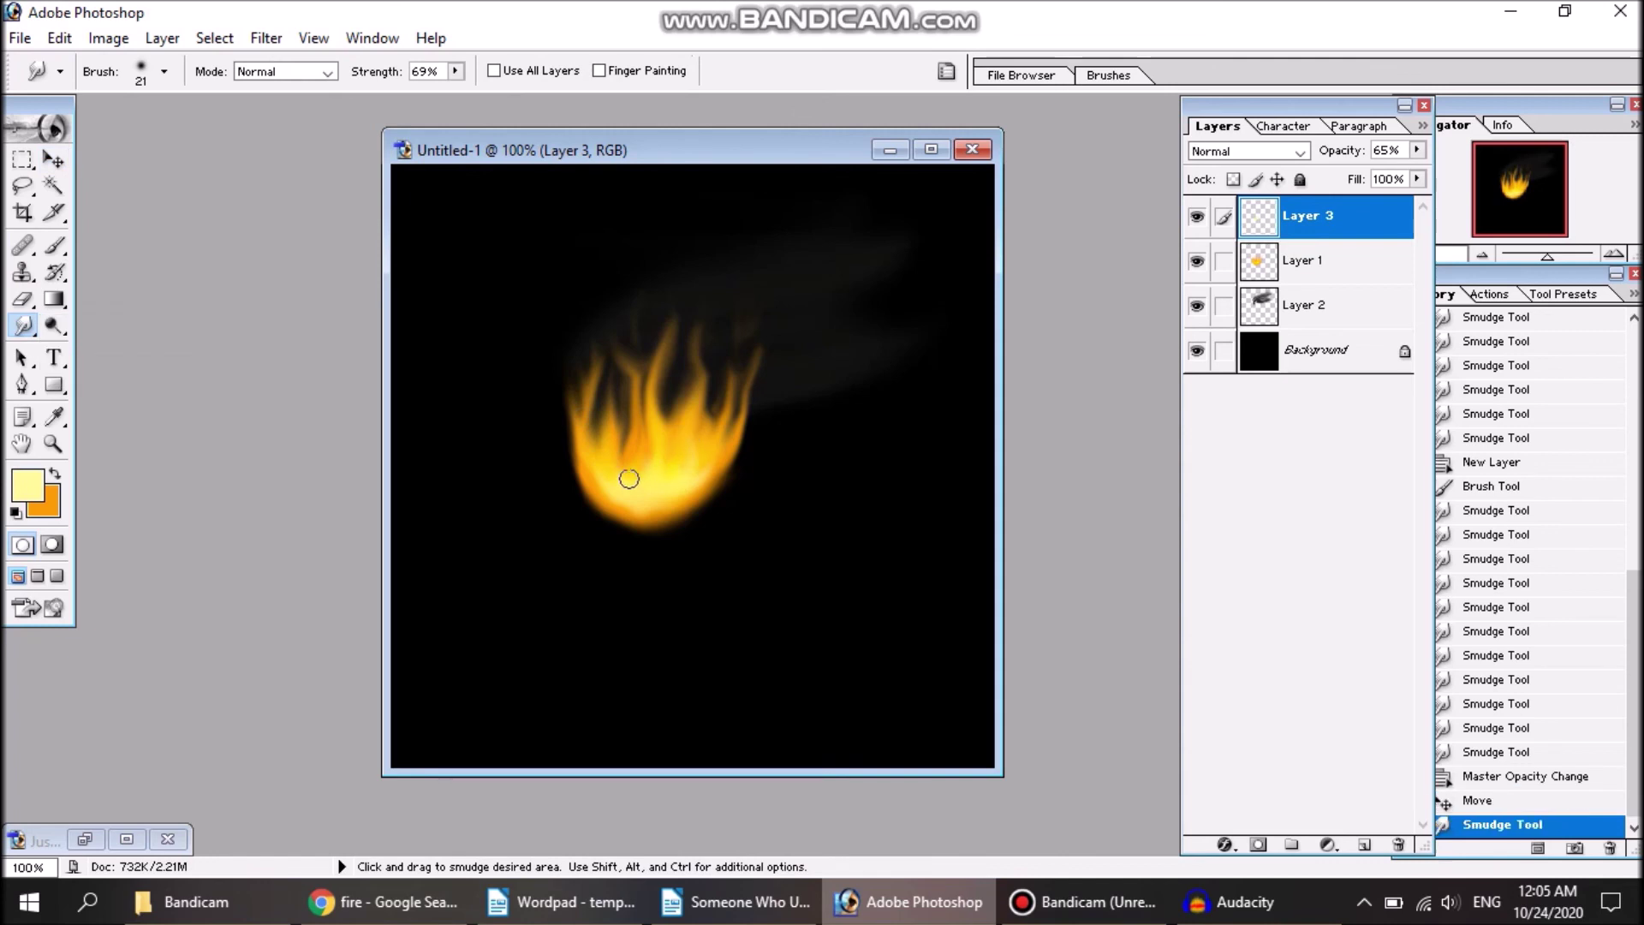